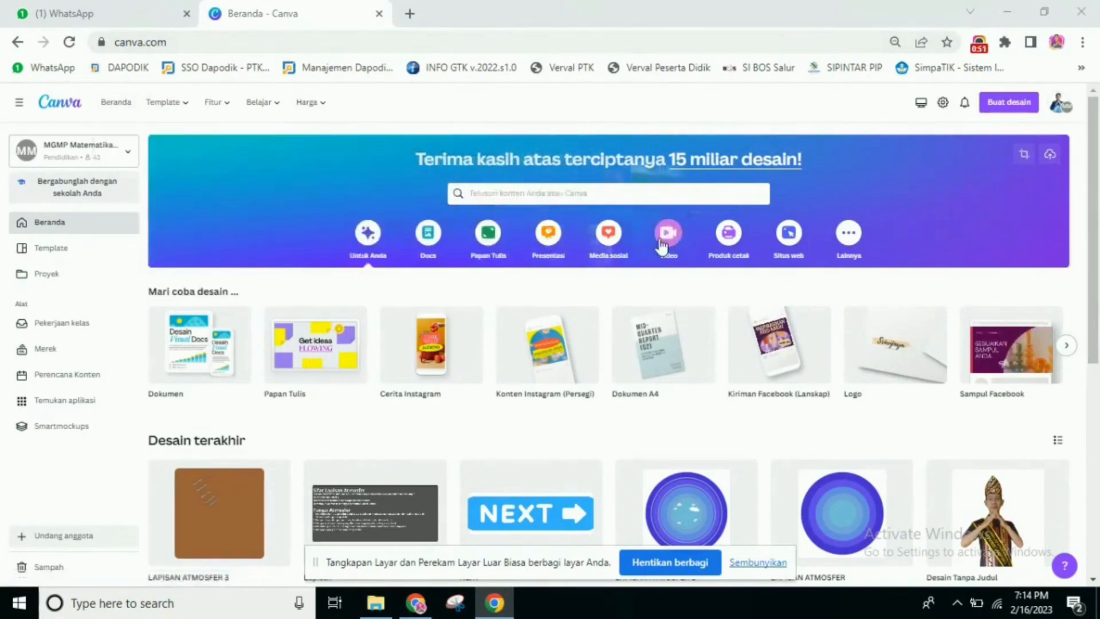
Create a blank mobile presentation (1080 × 1920 px) from the presentation designs and hide the screen-sharing notice
left_click(548, 238)
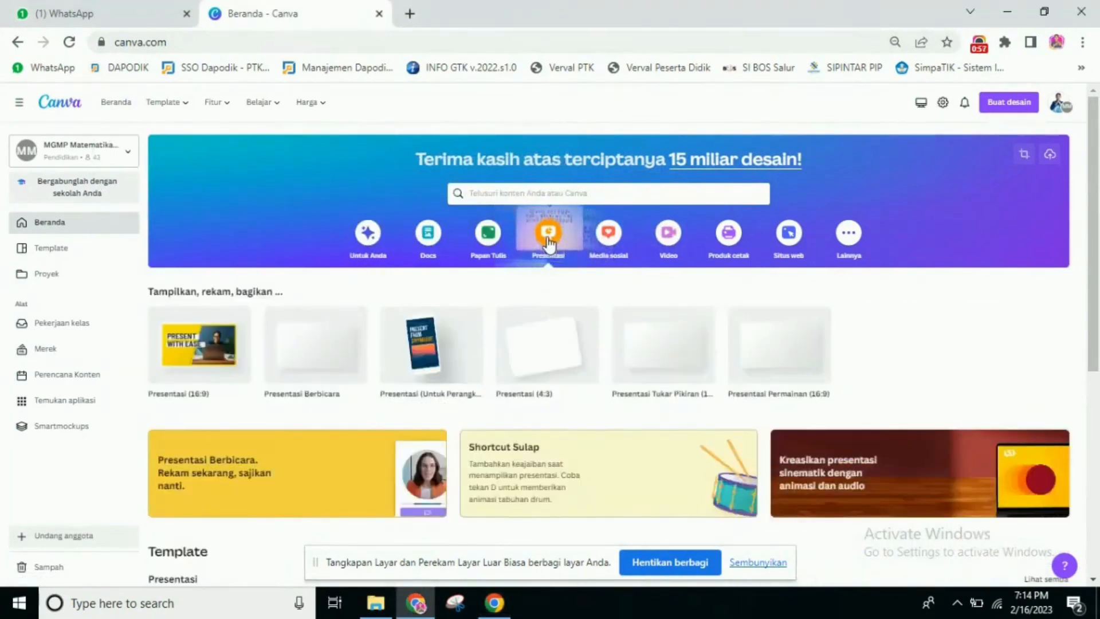
left_click(427, 361)
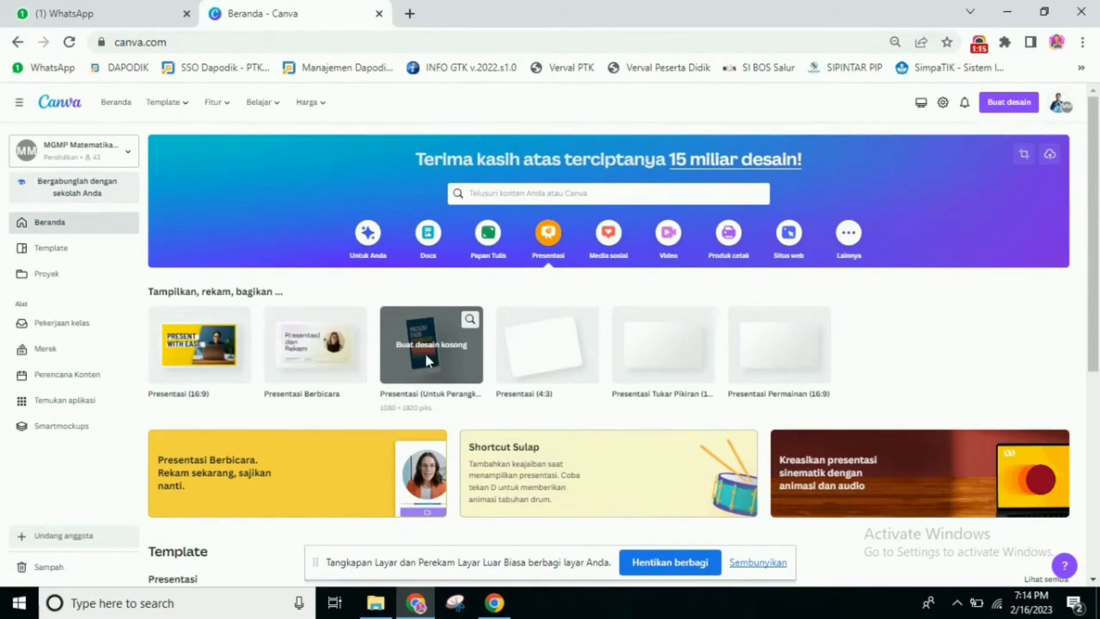
left_click(759, 562)
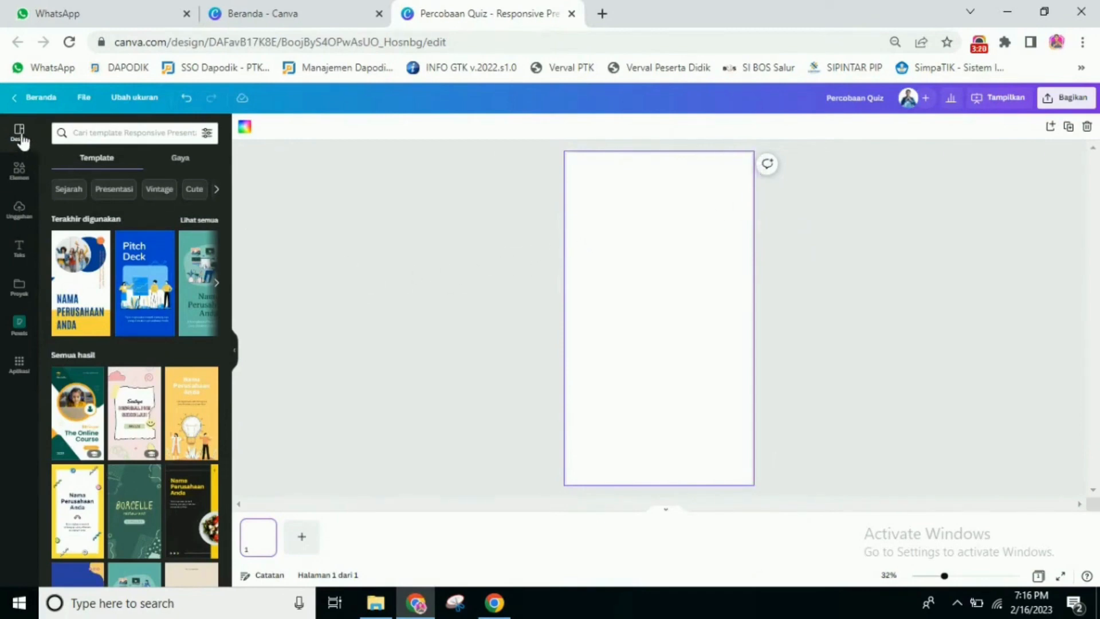
Apply the cover page of the blue and white illustrated Pitch Deck template to the blank first page
left_click(95, 130)
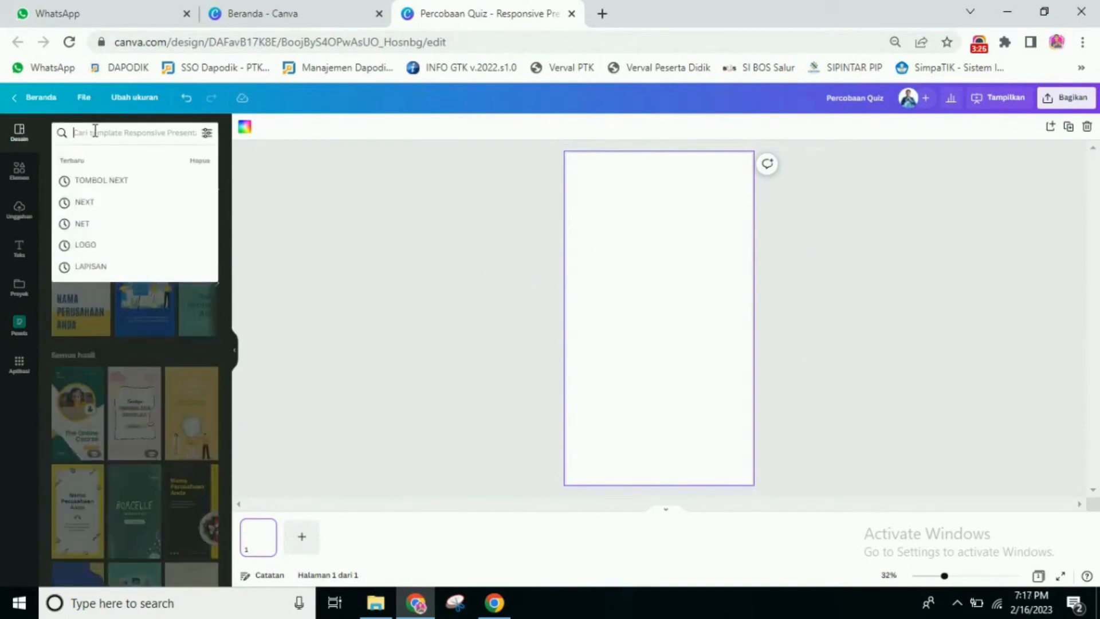
left_click(357, 197)
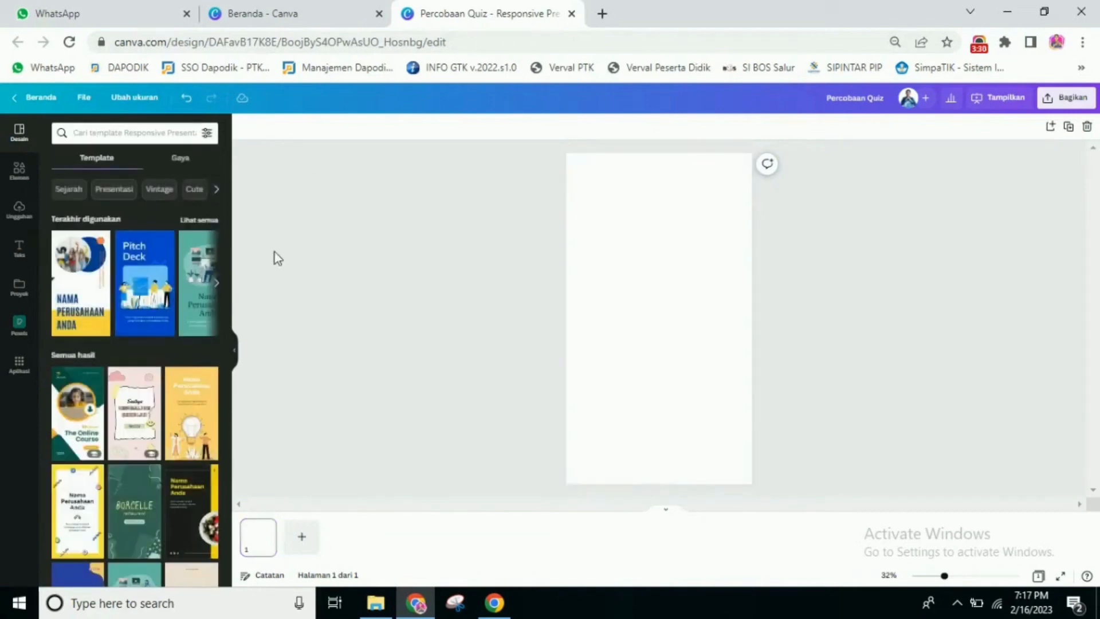
scroll(144, 320, "down", 6)
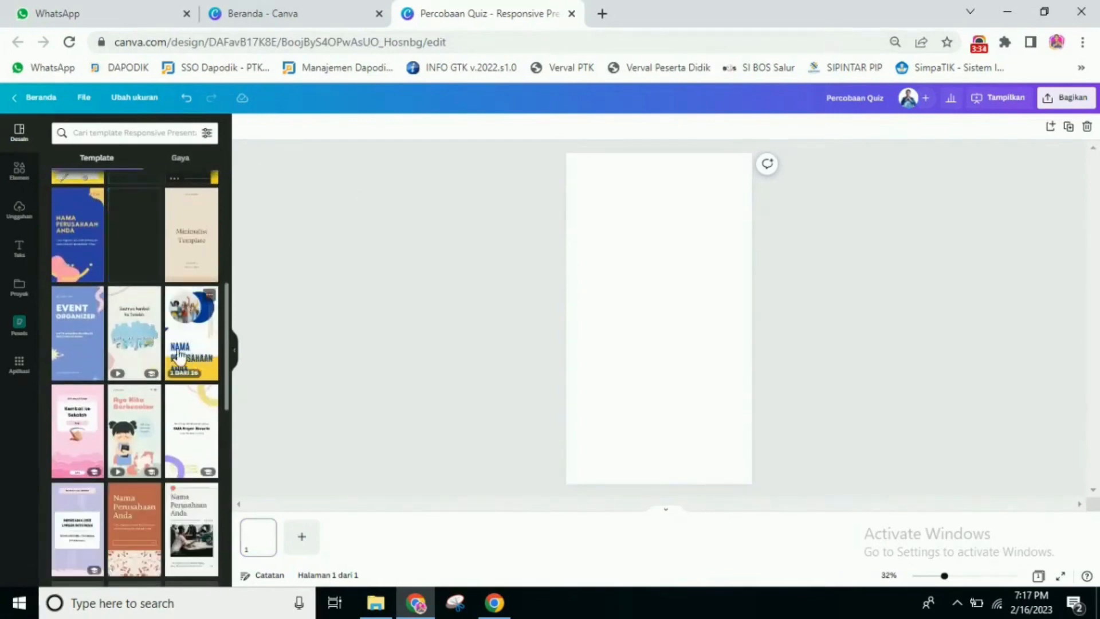
scroll(168, 378, "up", 1)
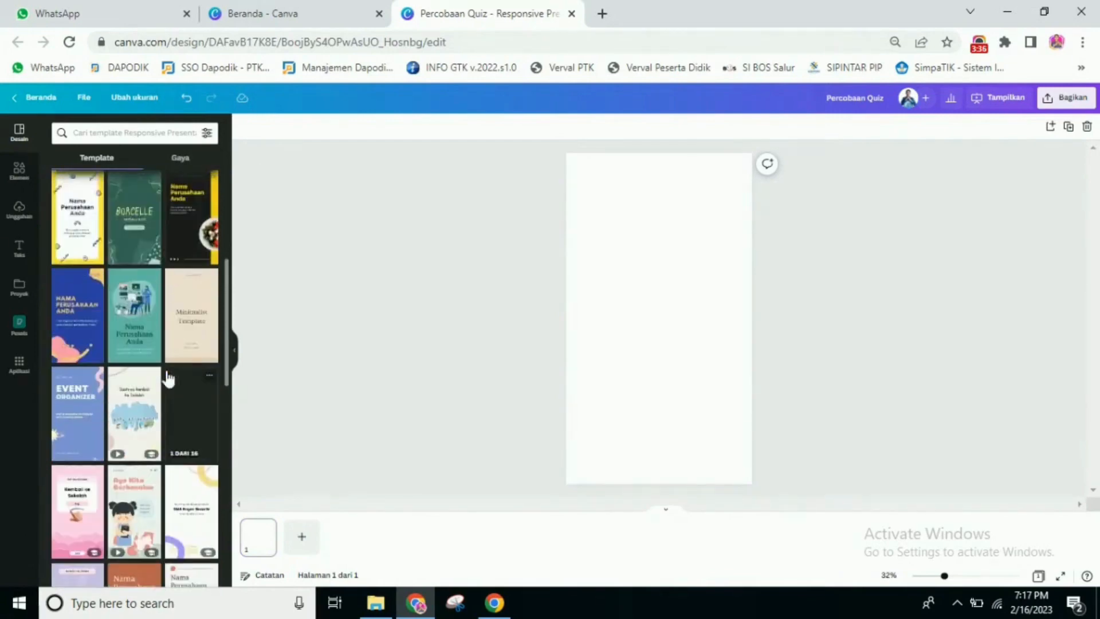
scroll(168, 379, "up", 3)
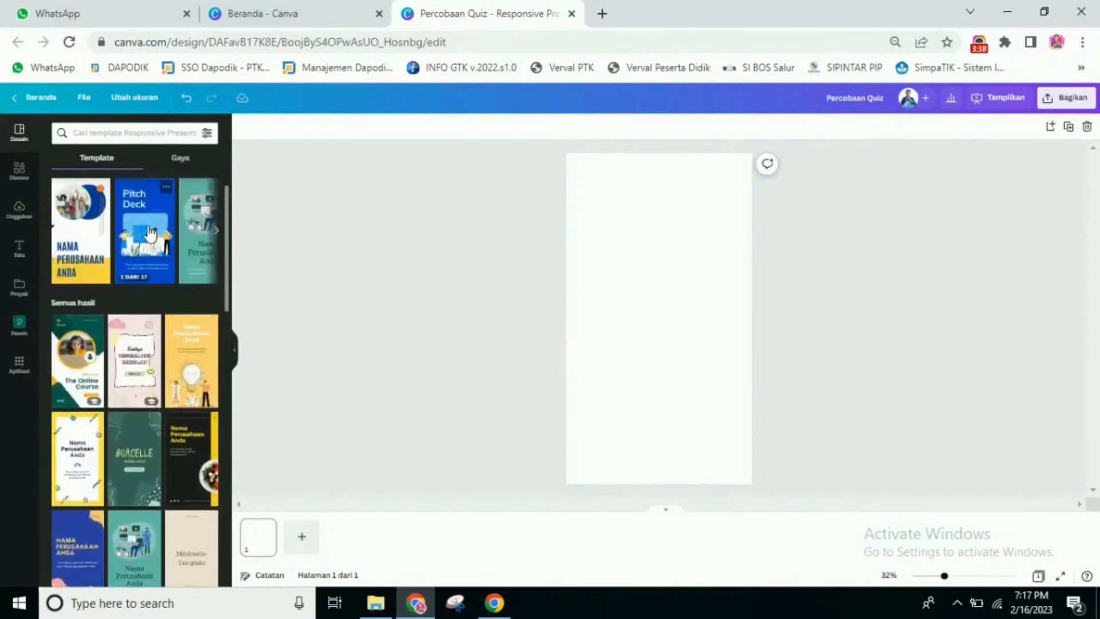
left_click(150, 232)
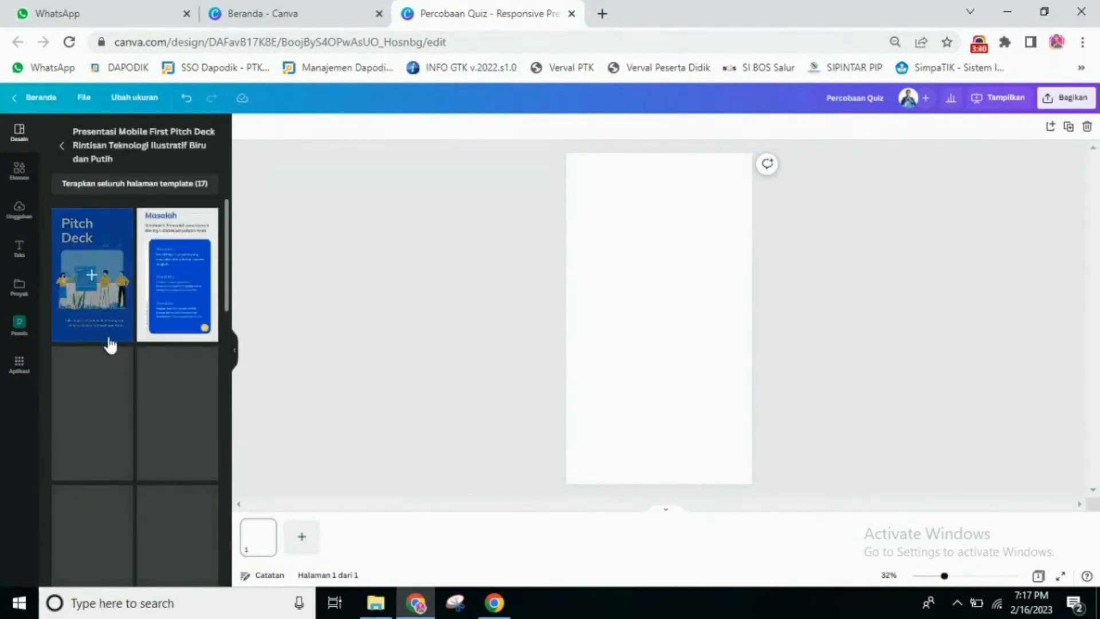
left_click(94, 281)
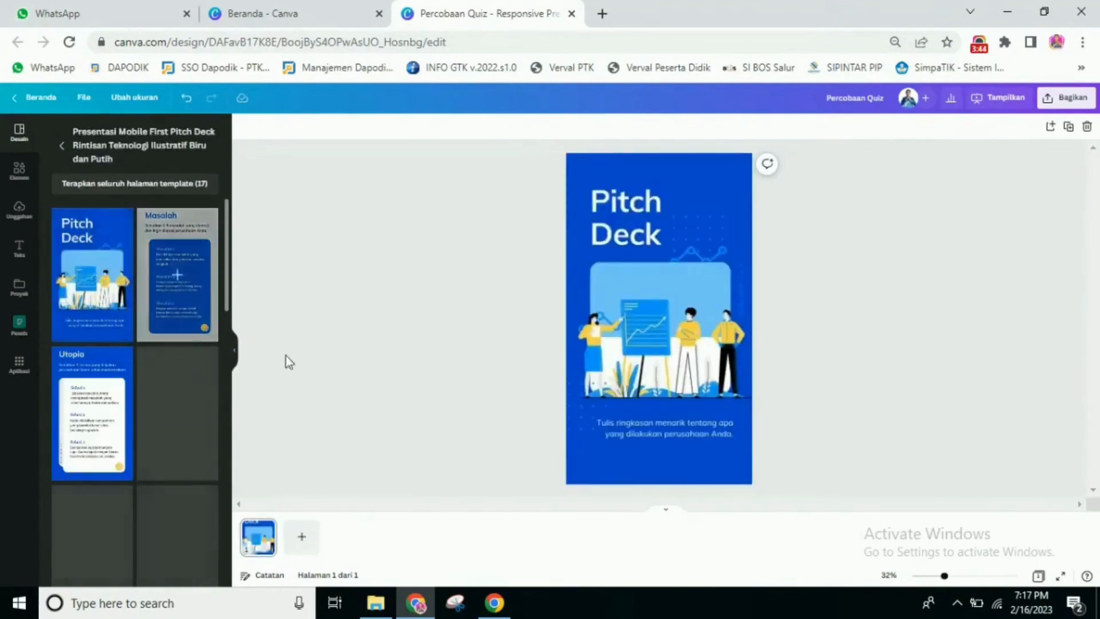
Add a second page and search the design templates for "quiz"
left_click(304, 538)
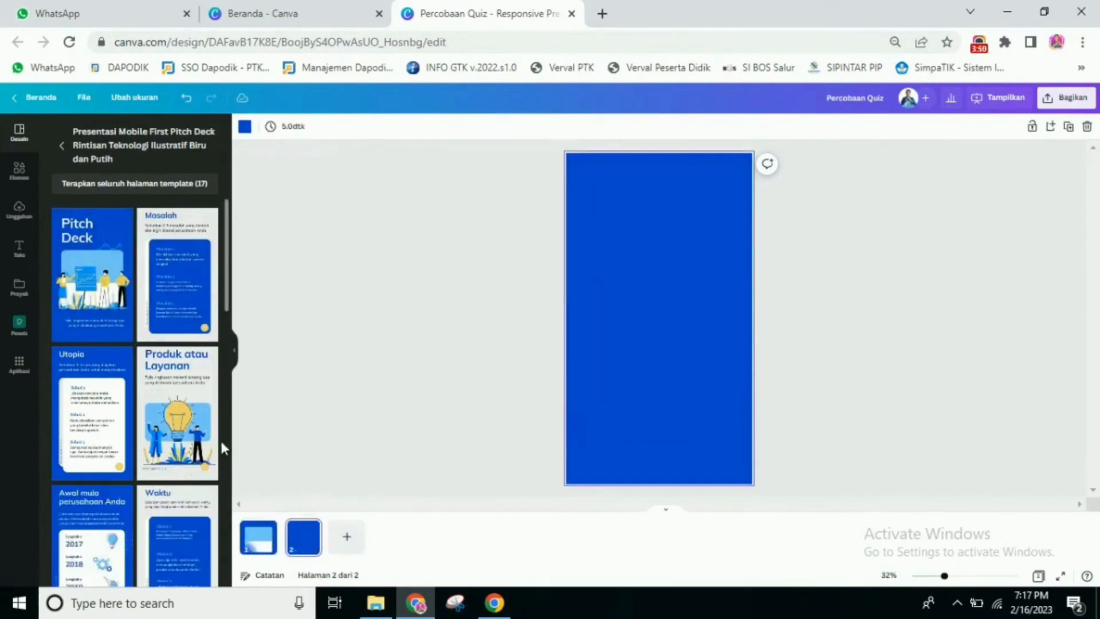
scroll(168, 446, "down", 3)
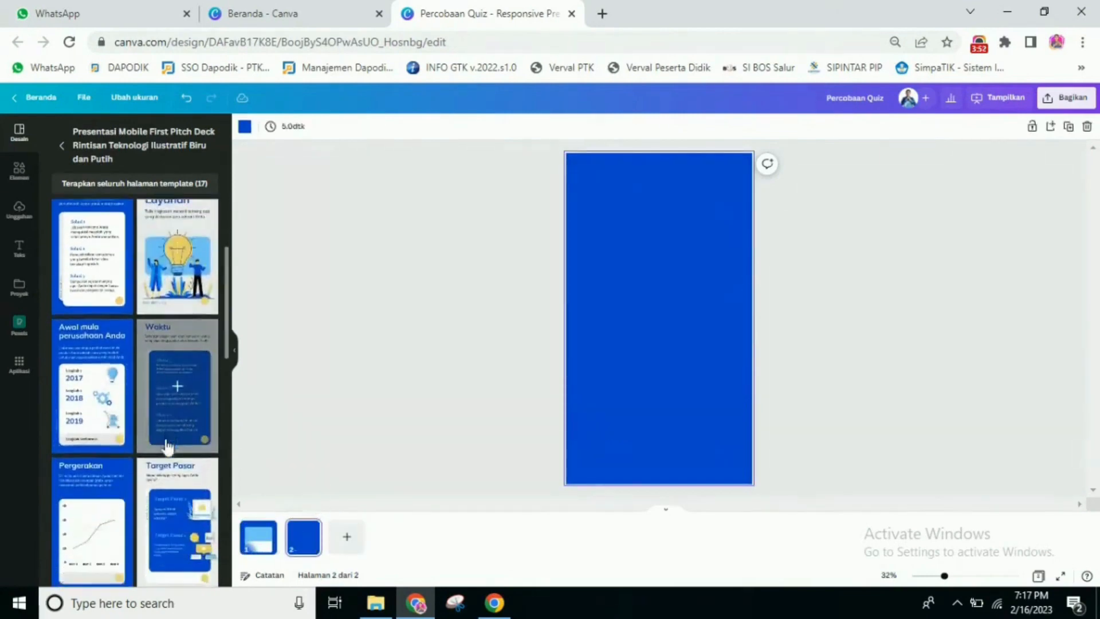
scroll(168, 447, "down", 3)
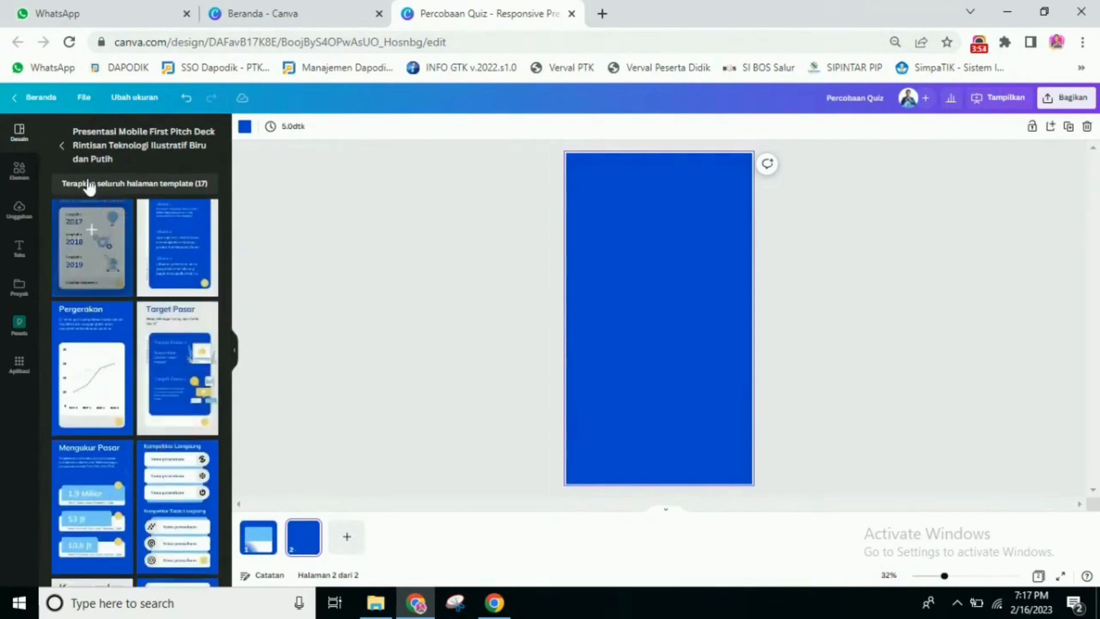
left_click(63, 146)
left_click(94, 132)
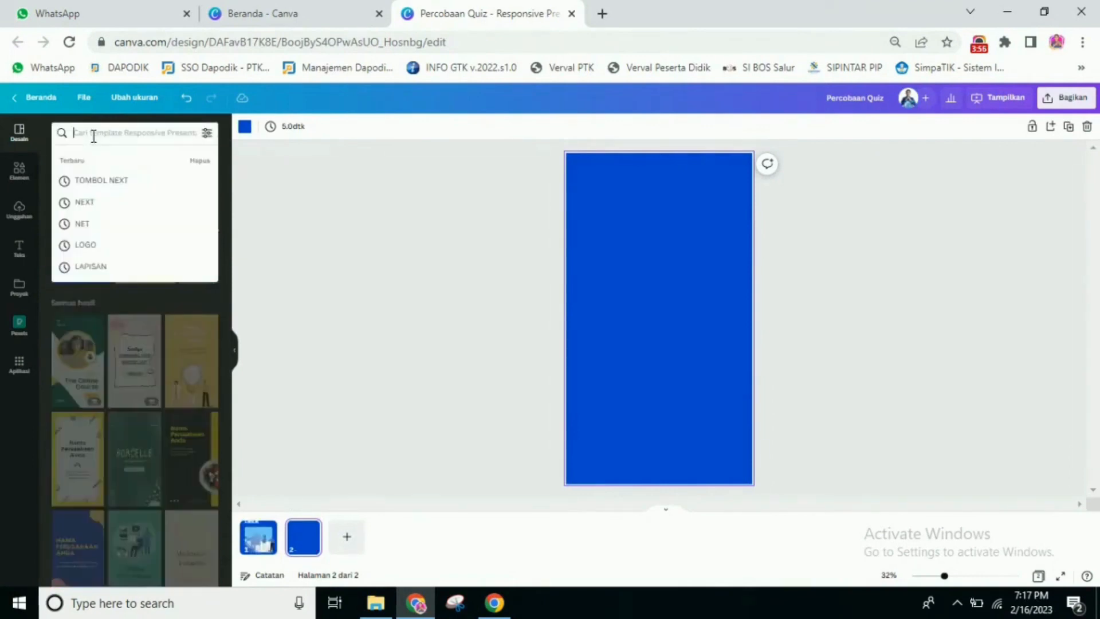
type("quiz")
key("Return")
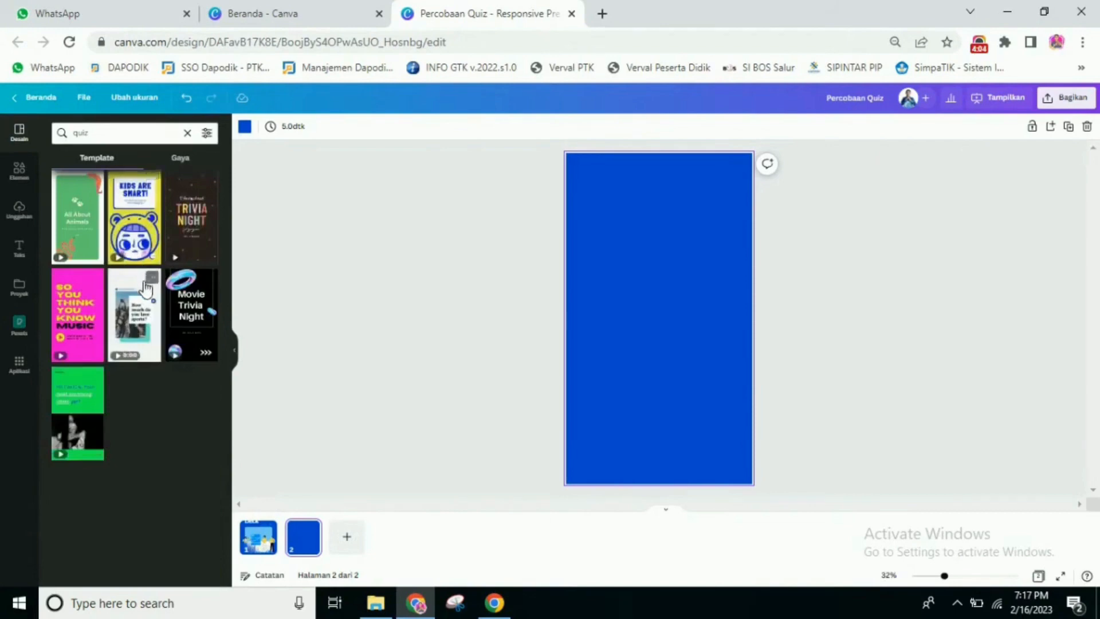
Apply the unanswered Yes/No solar system question page from the yellow "Kids Are Smart!" trivia quiz template to page 2
left_click(131, 208)
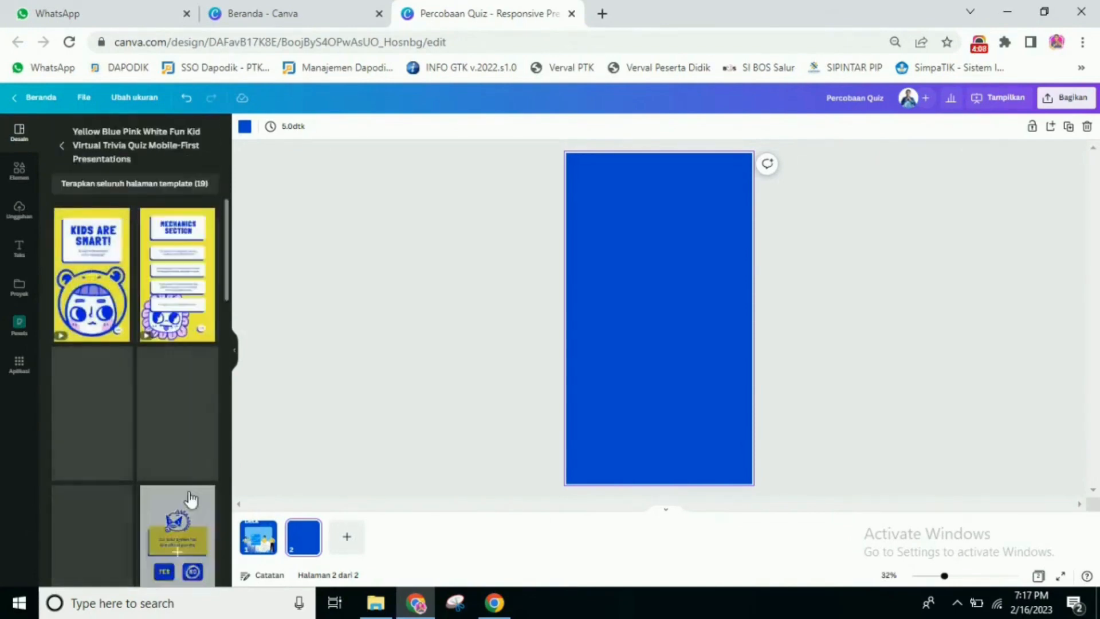
scroll(177, 458, "down", 2)
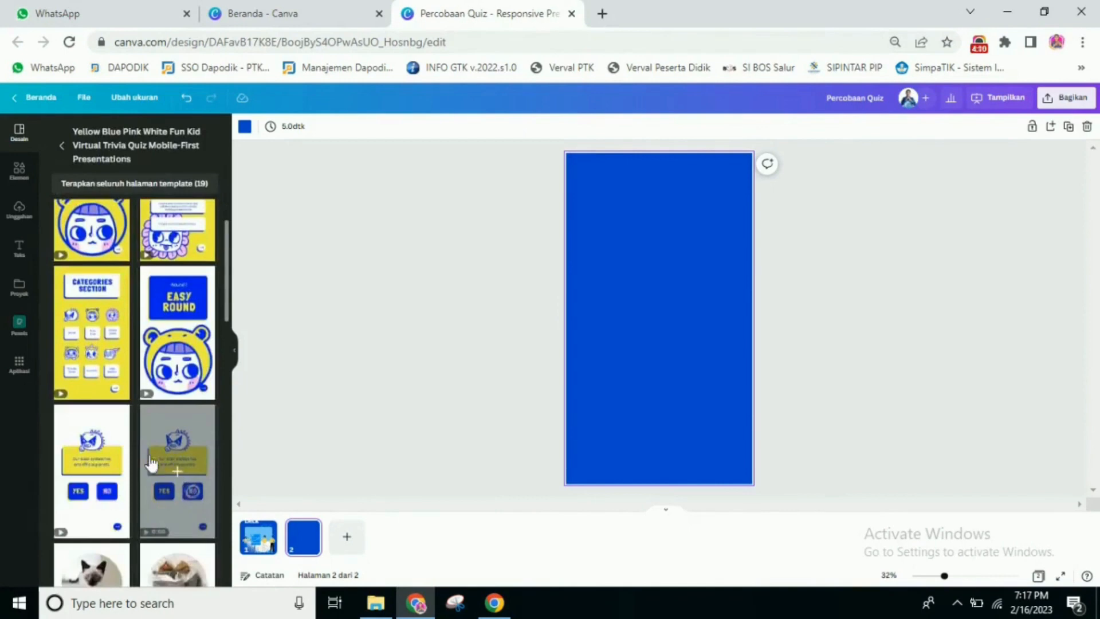
left_click(91, 478)
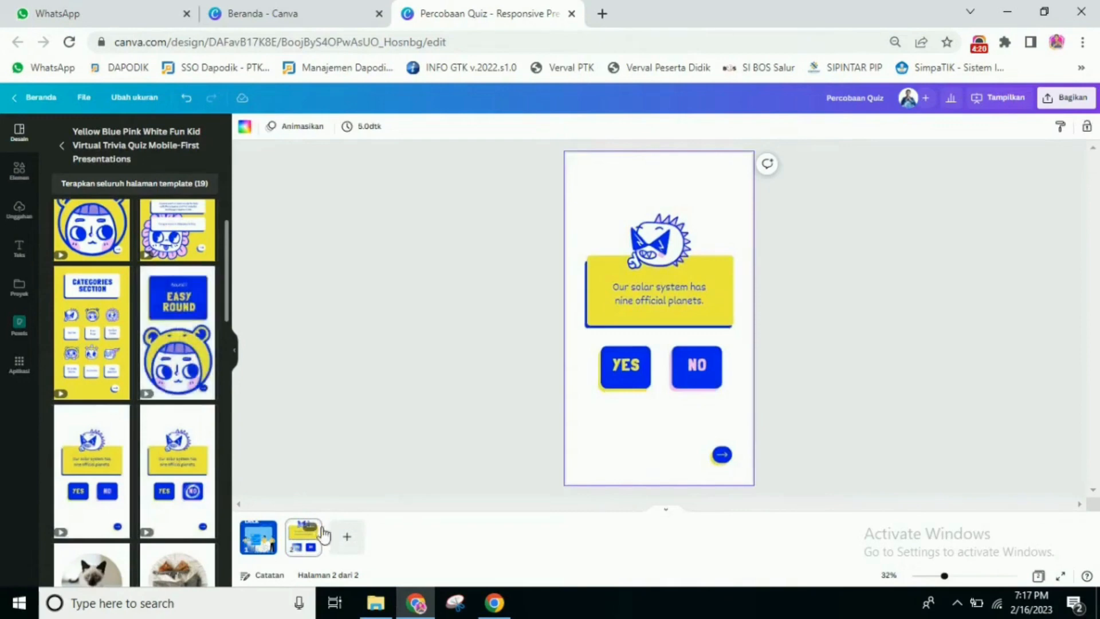
Add page 3 with the template's "Easy Round" layout and page 4 with its unanswered "Multiple Choice" layout
left_click(348, 544)
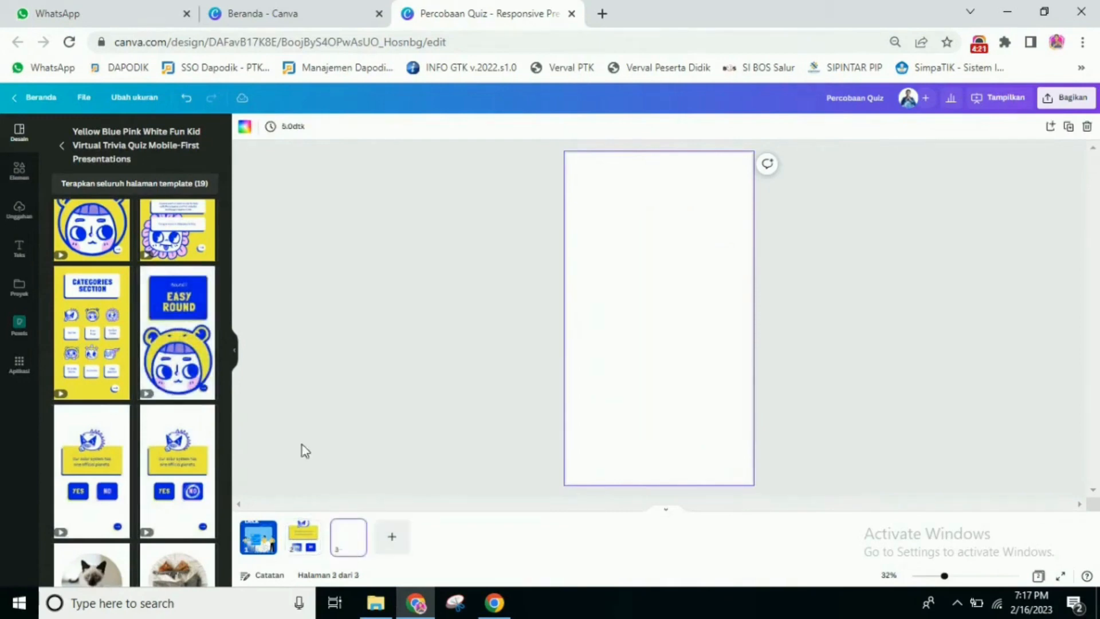
left_click(179, 342)
scroll(166, 458, "down", 5)
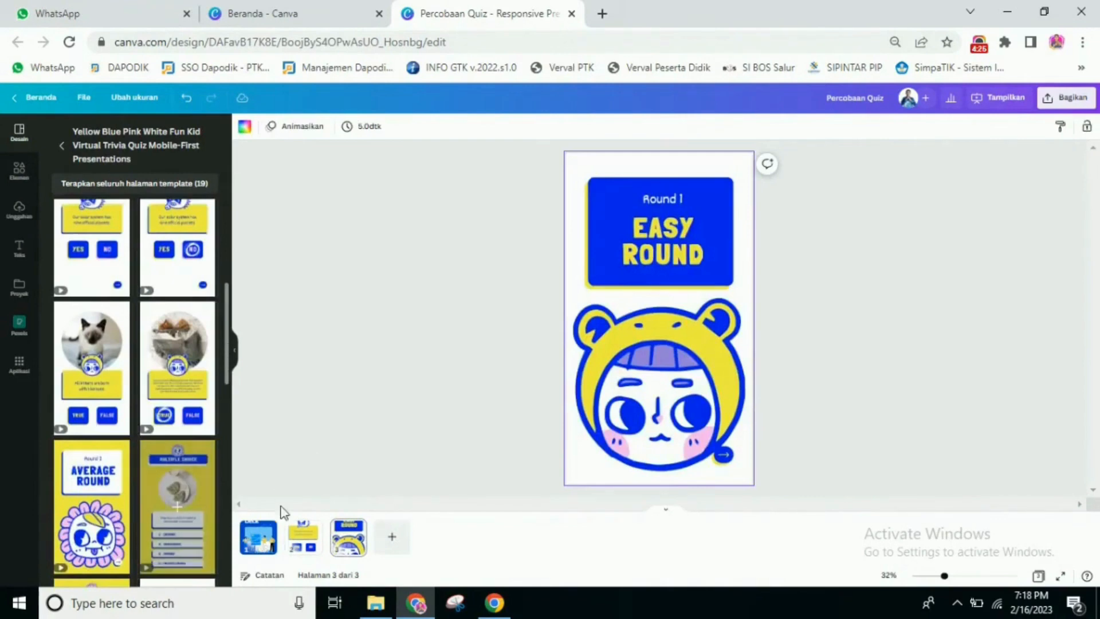
scroll(176, 536, "down", 2)
scroll(176, 535, "down", 1)
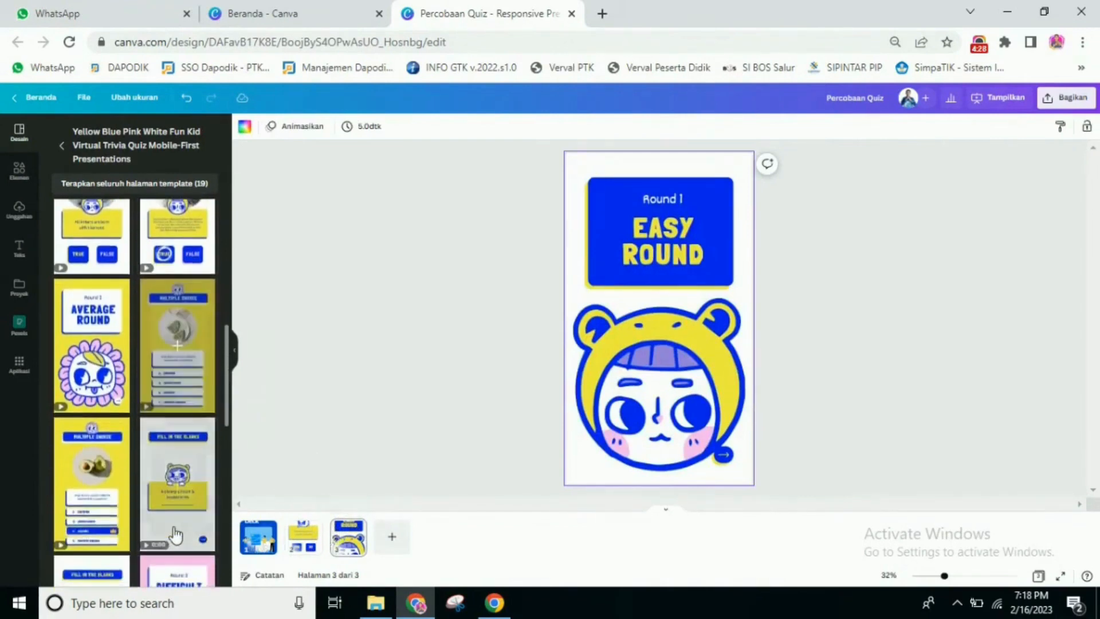
left_click(389, 541)
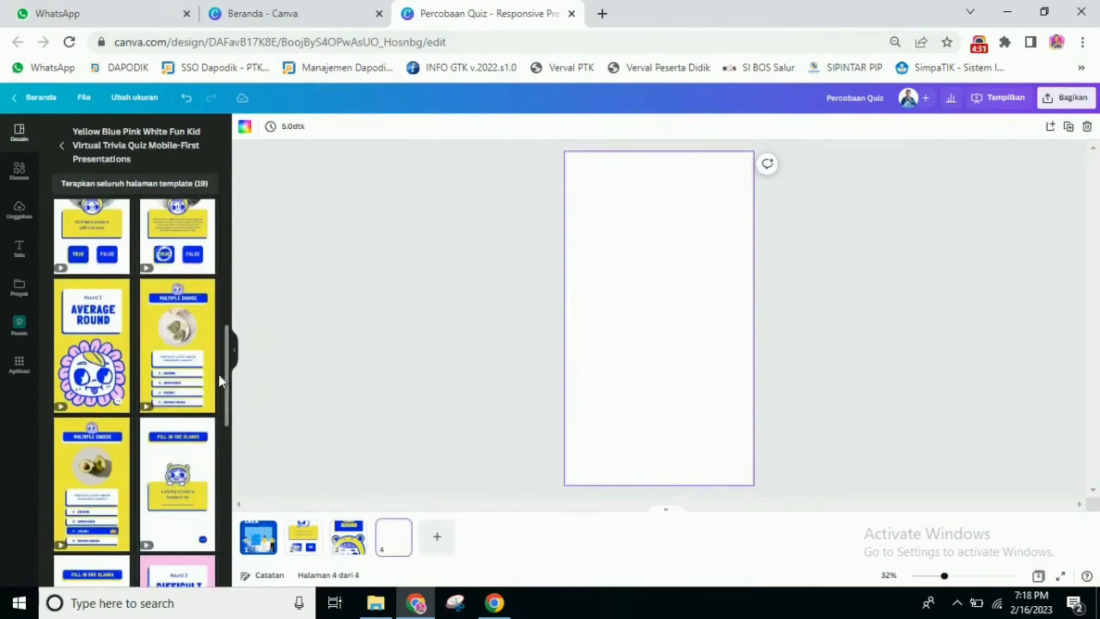
left_click(181, 354)
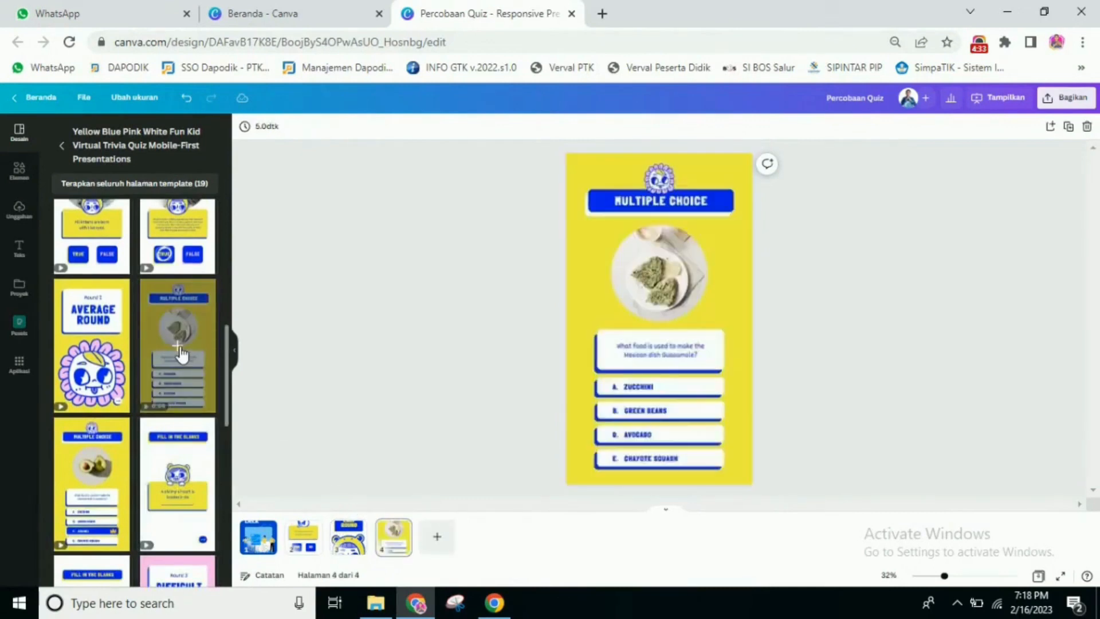
Change the background of the Pitch Deck cover page to the yellow from the document colours, matching page 4
left_click(258, 539)
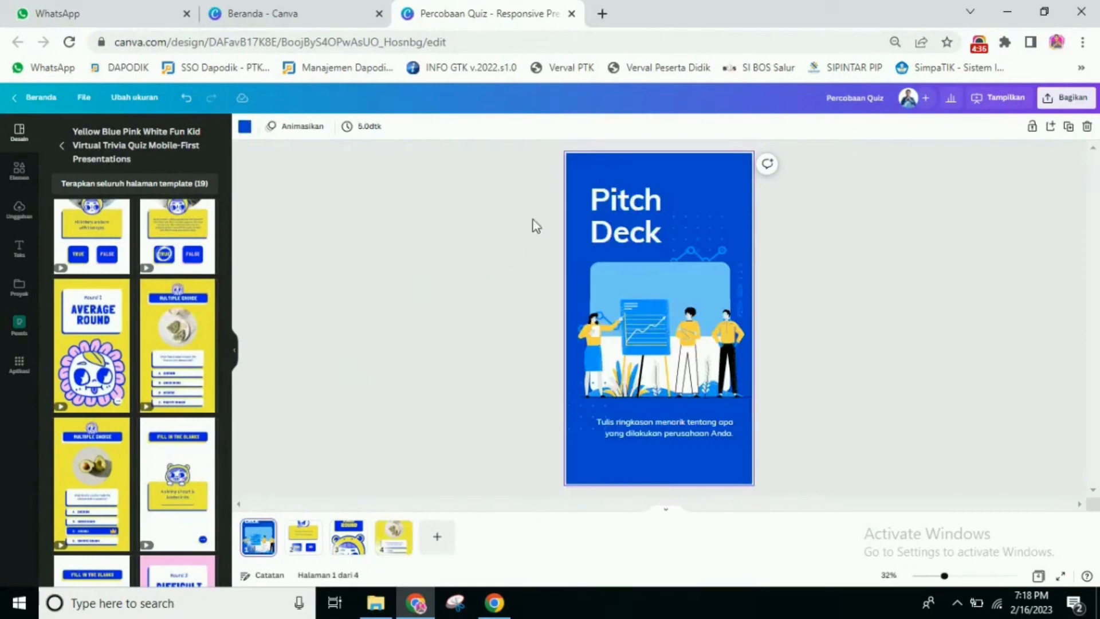
left_click(257, 539)
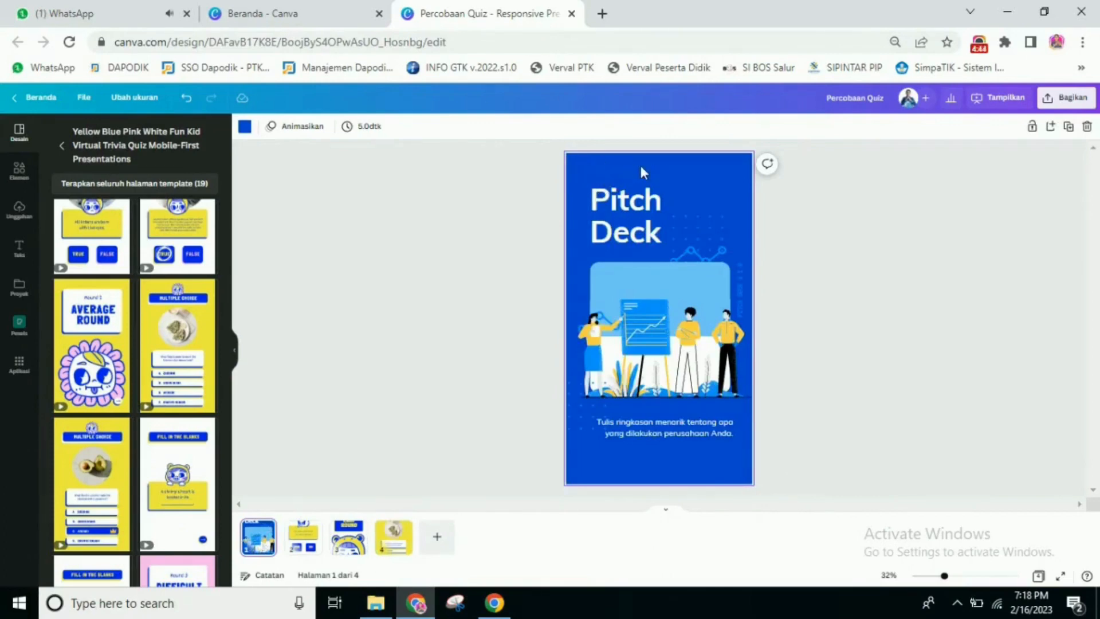
left_click(245, 127)
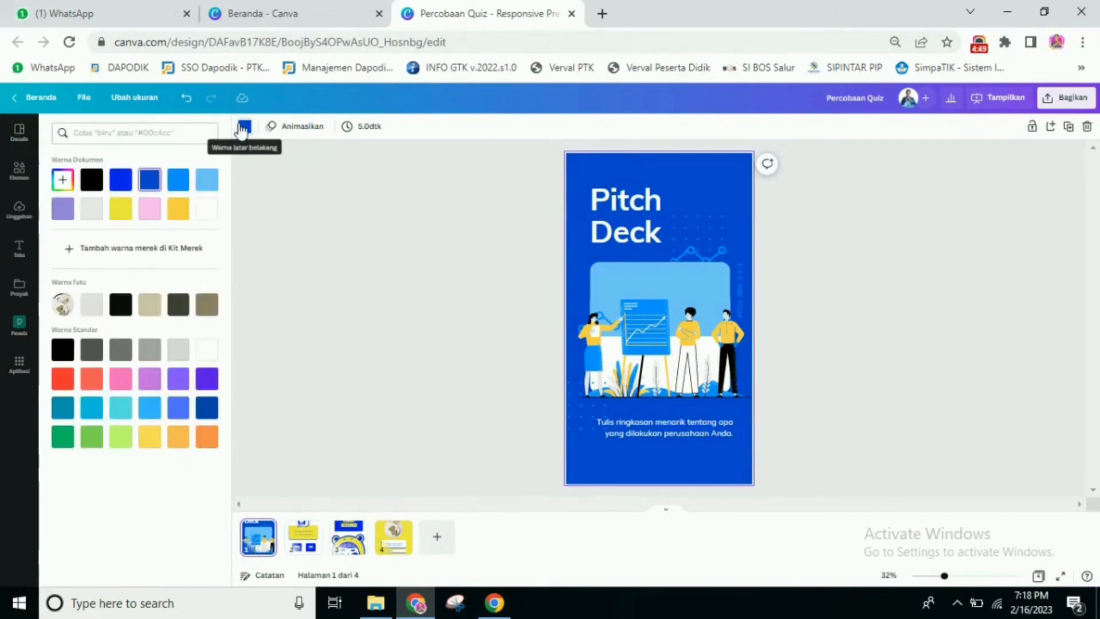
left_click(148, 305)
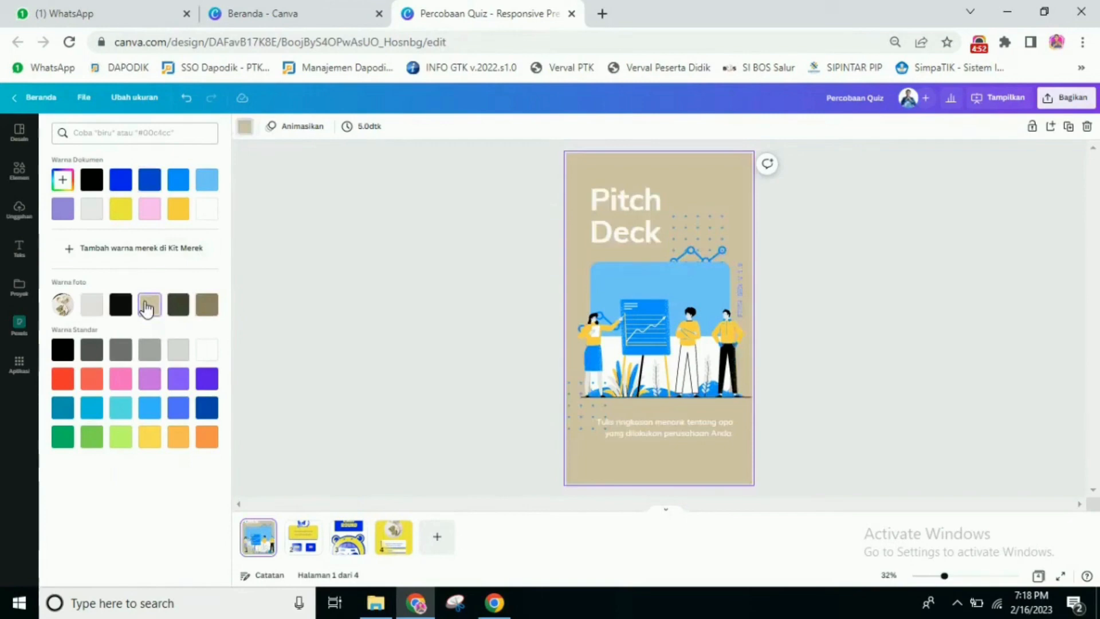
left_click(126, 211)
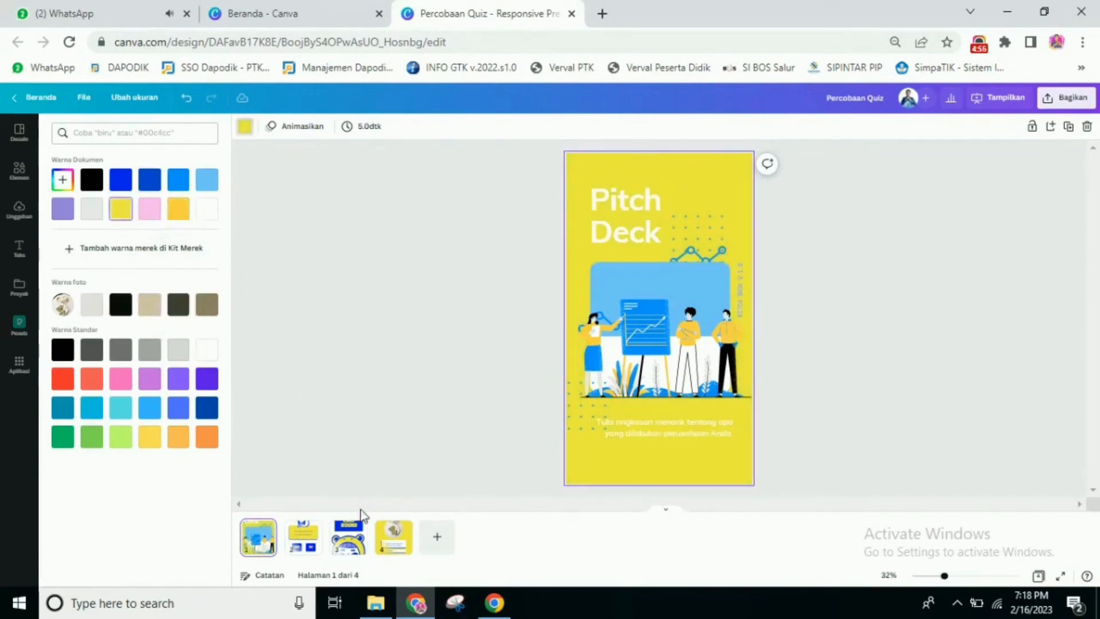
left_click(404, 538)
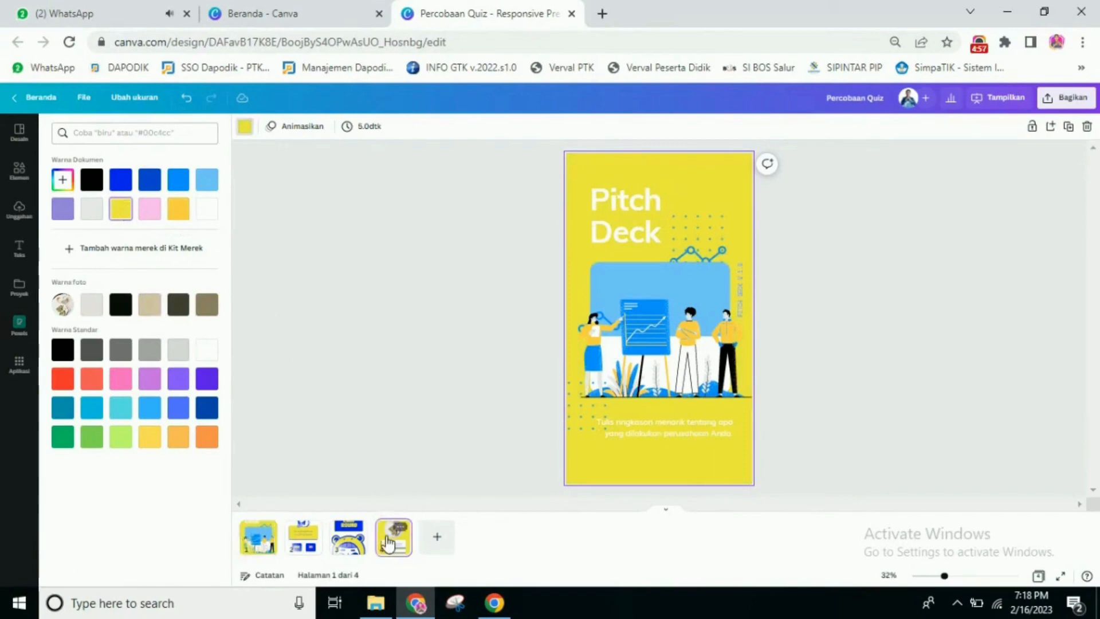
left_click(251, 547)
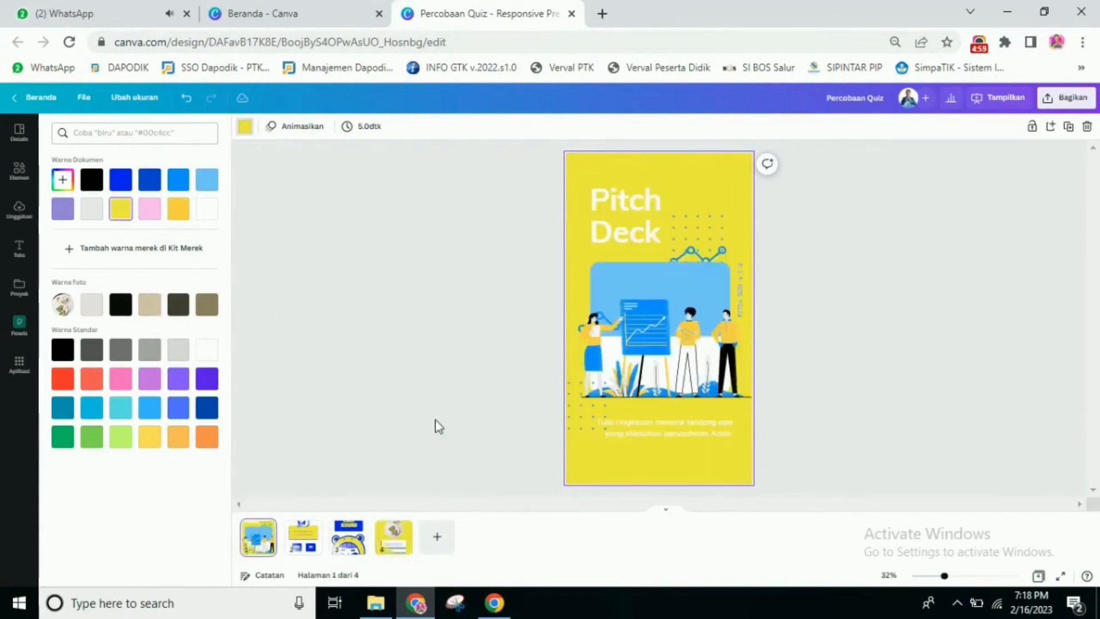
Replace the "Pitch Deck" title on the cover page with "Quiz"
left_click(624, 204)
left_click(625, 202)
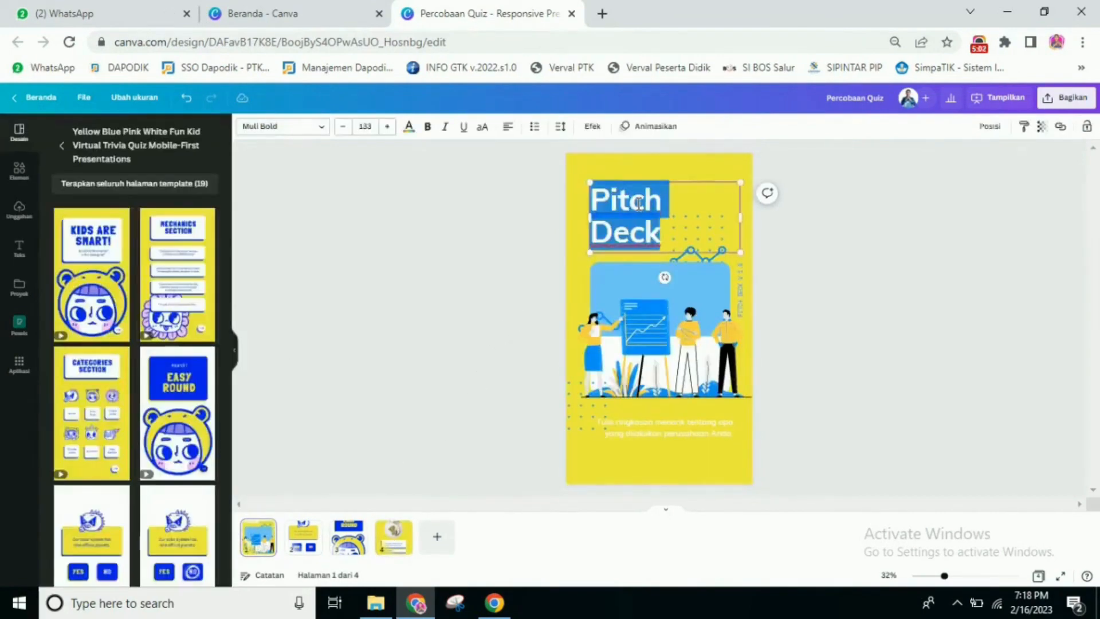
type("Quiz")
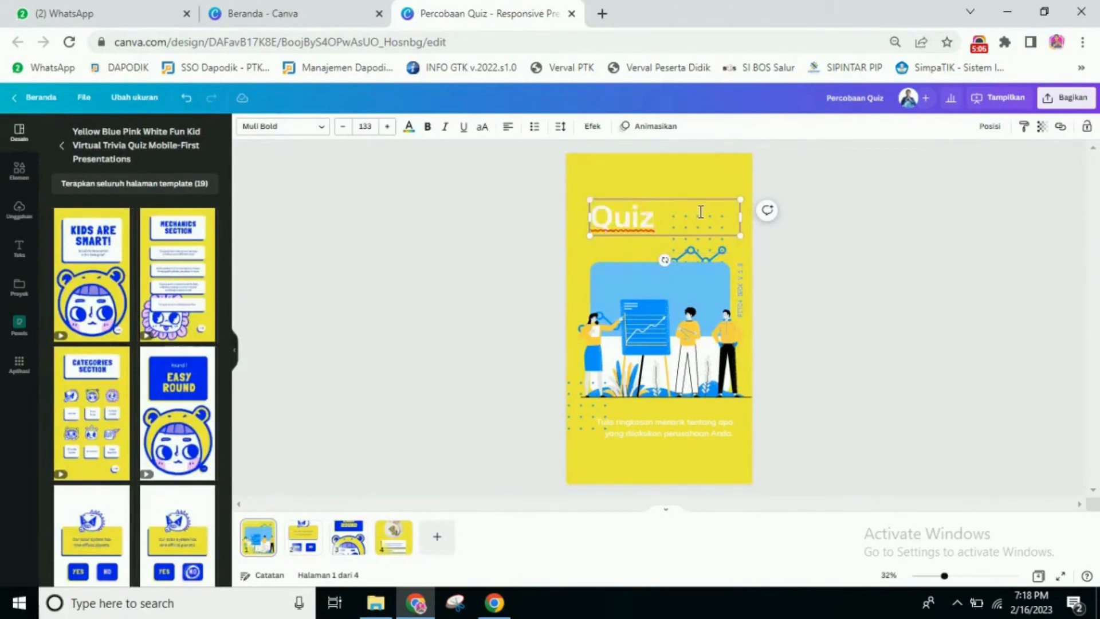
left_click(816, 222)
Apply the "Timbul" text effect to the "Quiz" title on the cover page
left_click(638, 218)
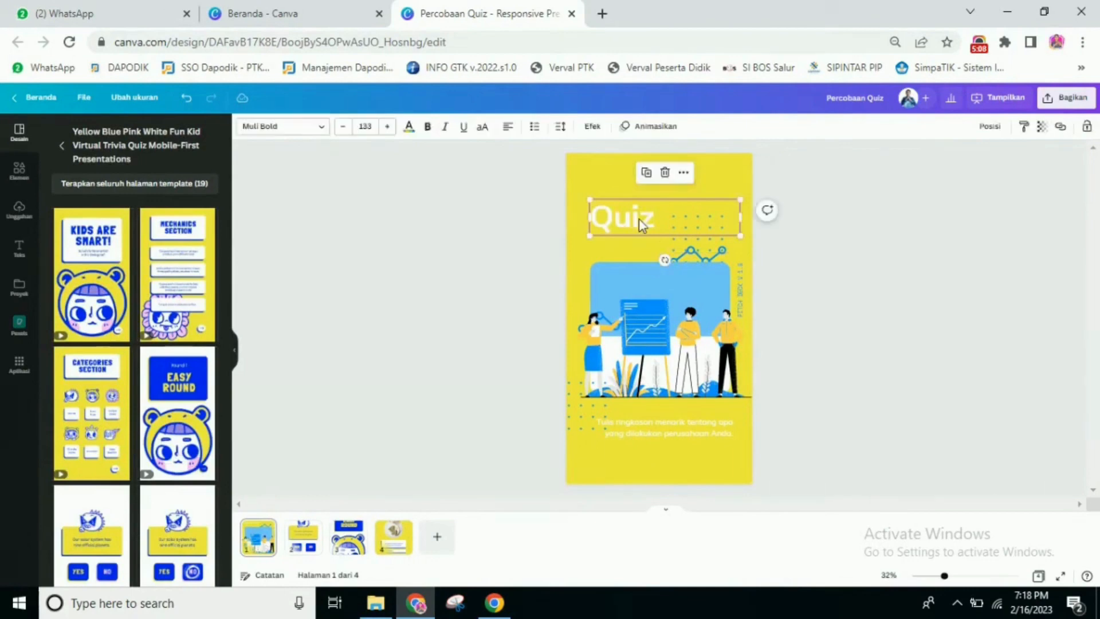
left_click(598, 127)
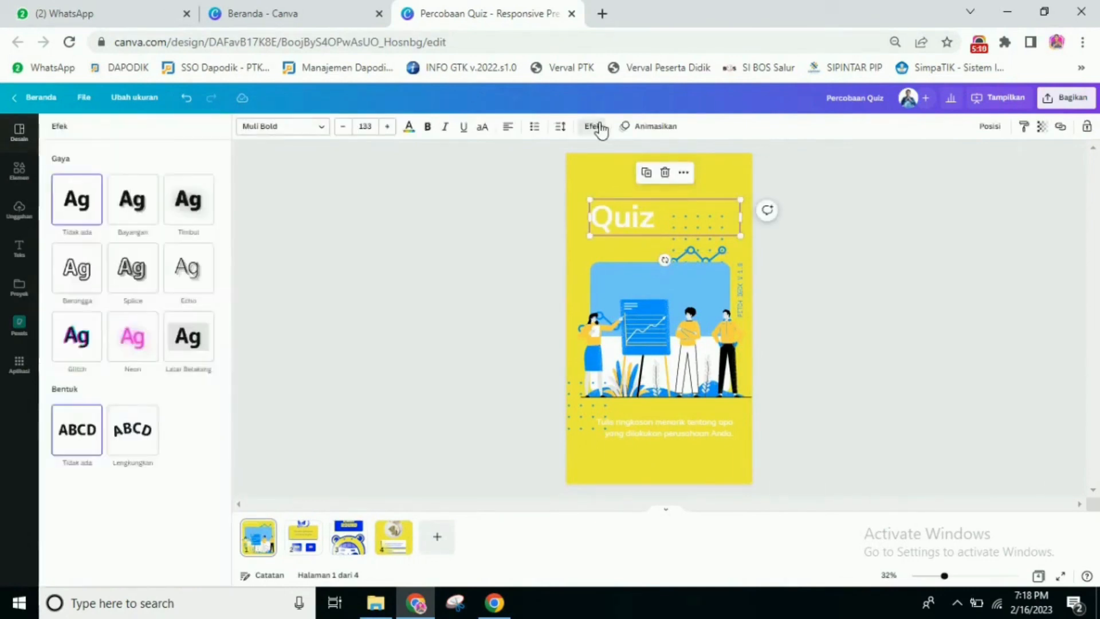
left_click(184, 210)
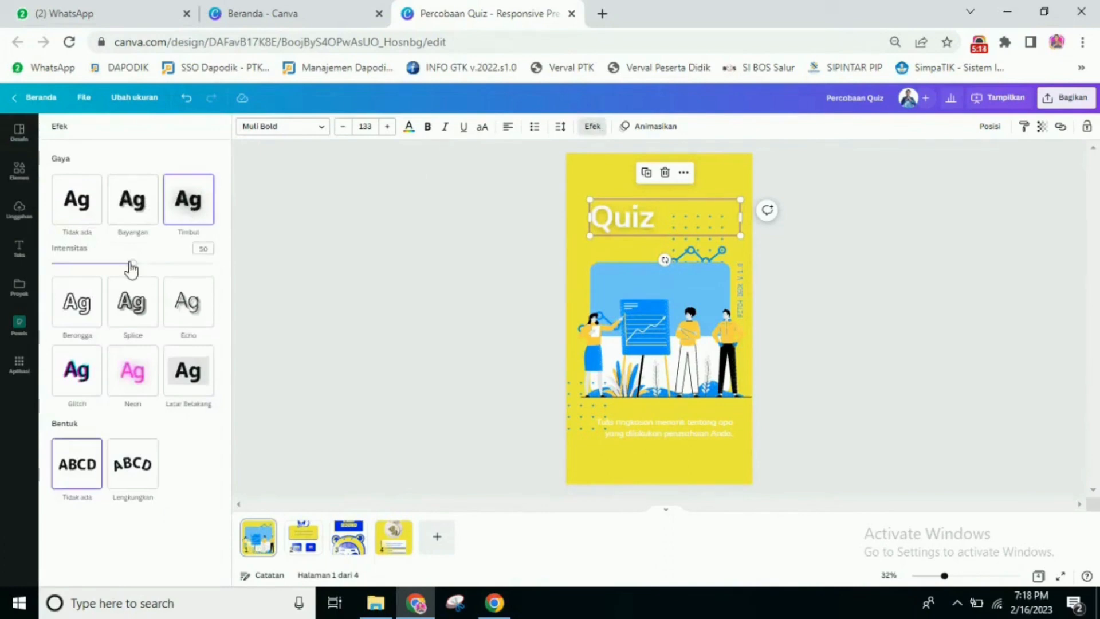
Raise the intensity of the "Timbul" effect on the "Quiz" title to 88
left_click_drag(132, 263, 189, 265)
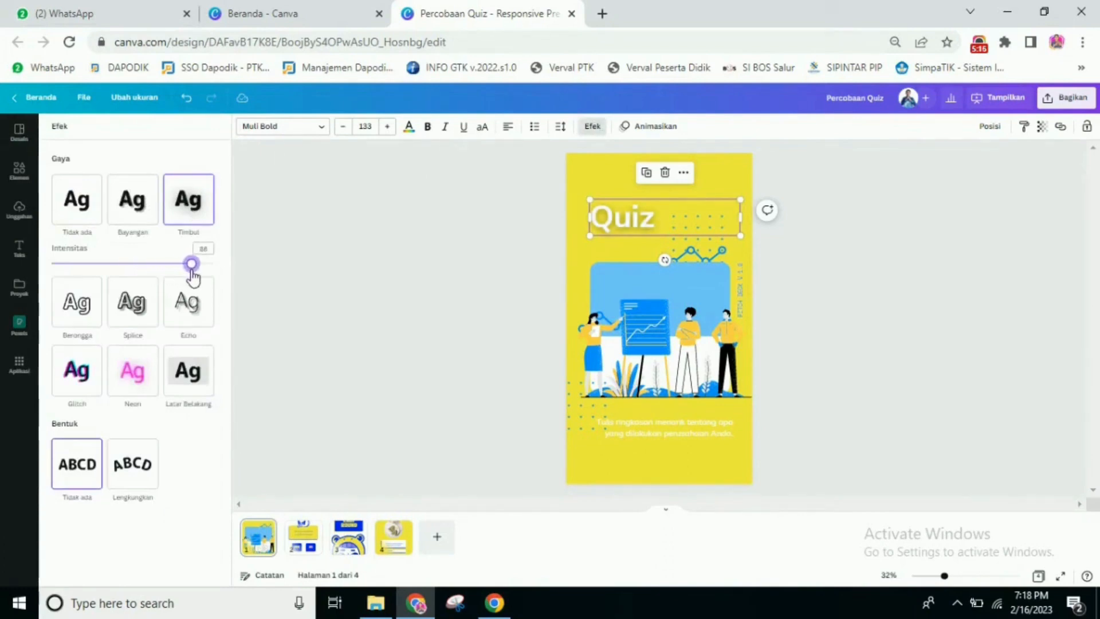
left_click(902, 288)
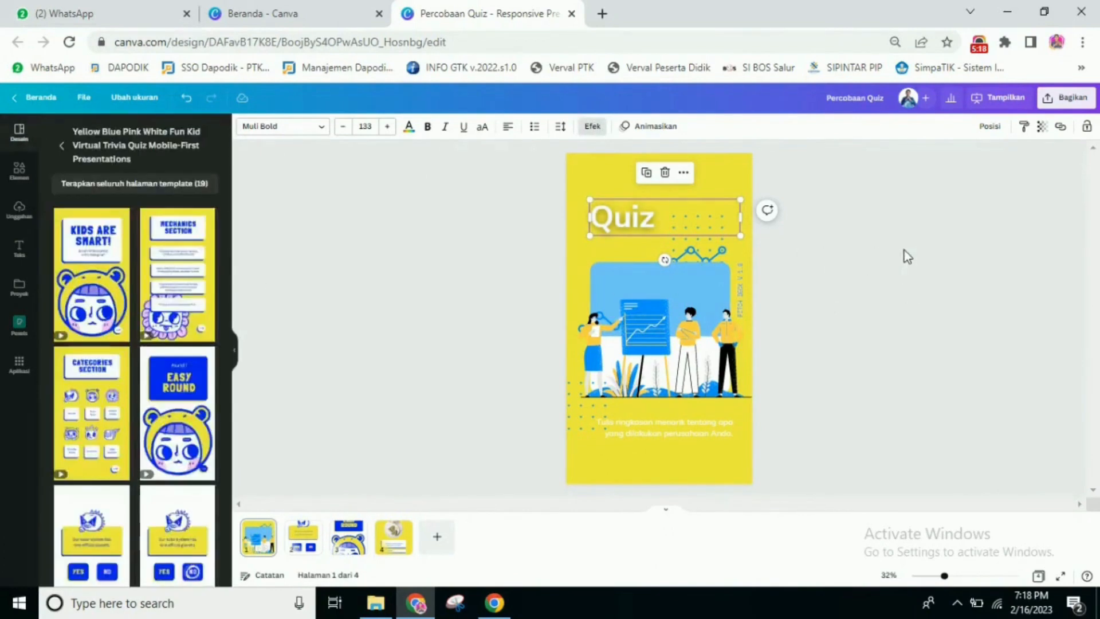
left_click(904, 253)
Add the recently used "Sparkle" neon script text combination to the cover page
left_click(631, 226)
left_click(18, 260)
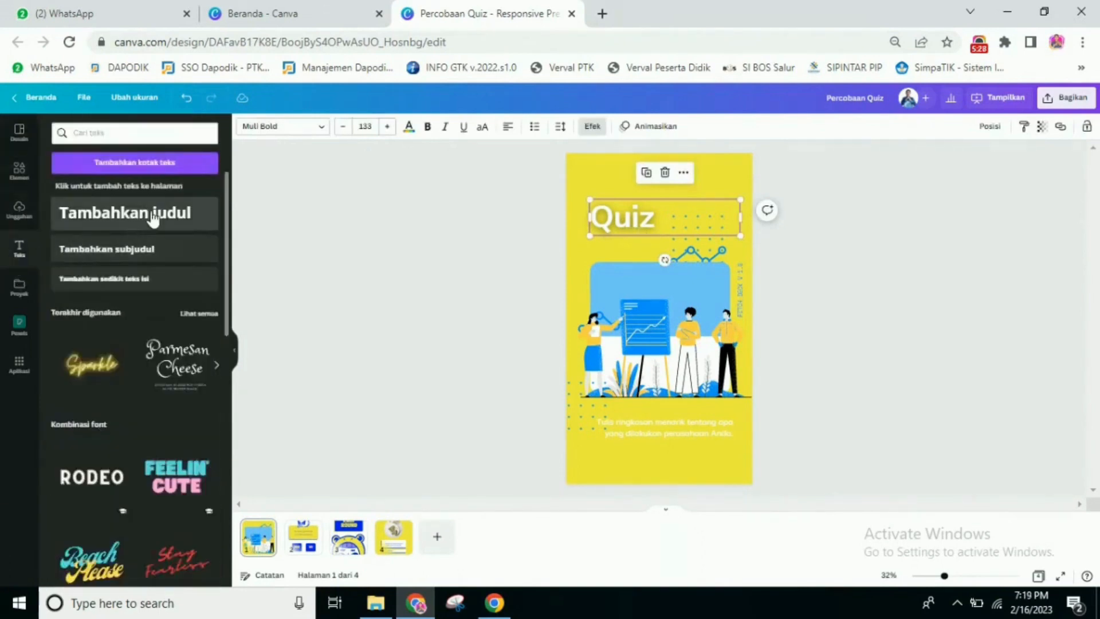
scroll(153, 396, "down", 3)
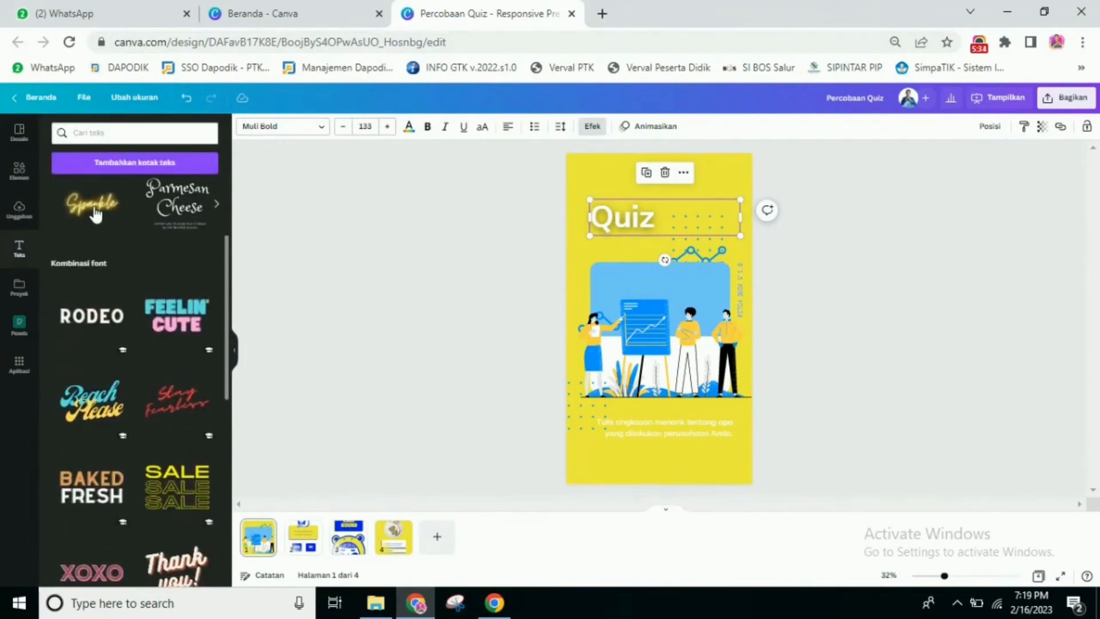
left_click(92, 211)
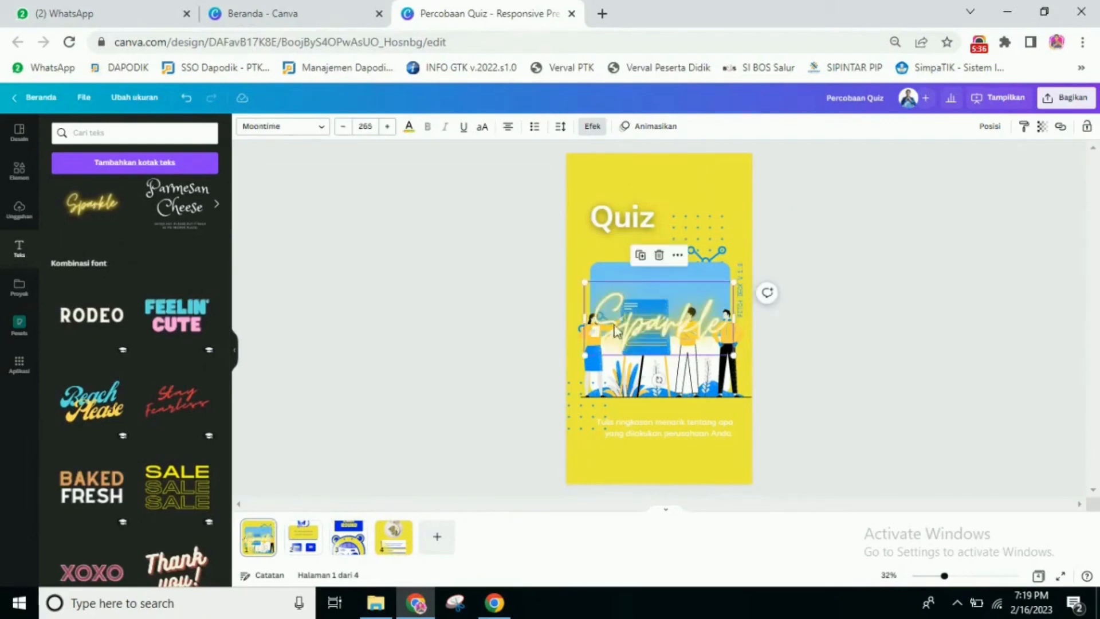
Replace the "Sparkle" wording with "Interaktif"
left_click(675, 329)
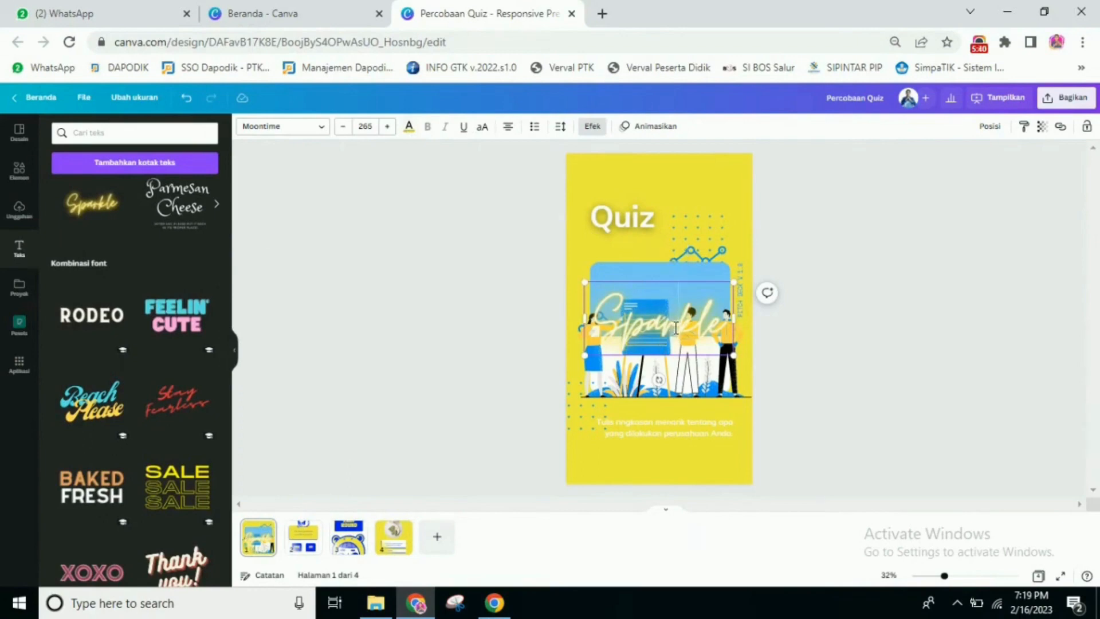
double_click(677, 328)
type("i")
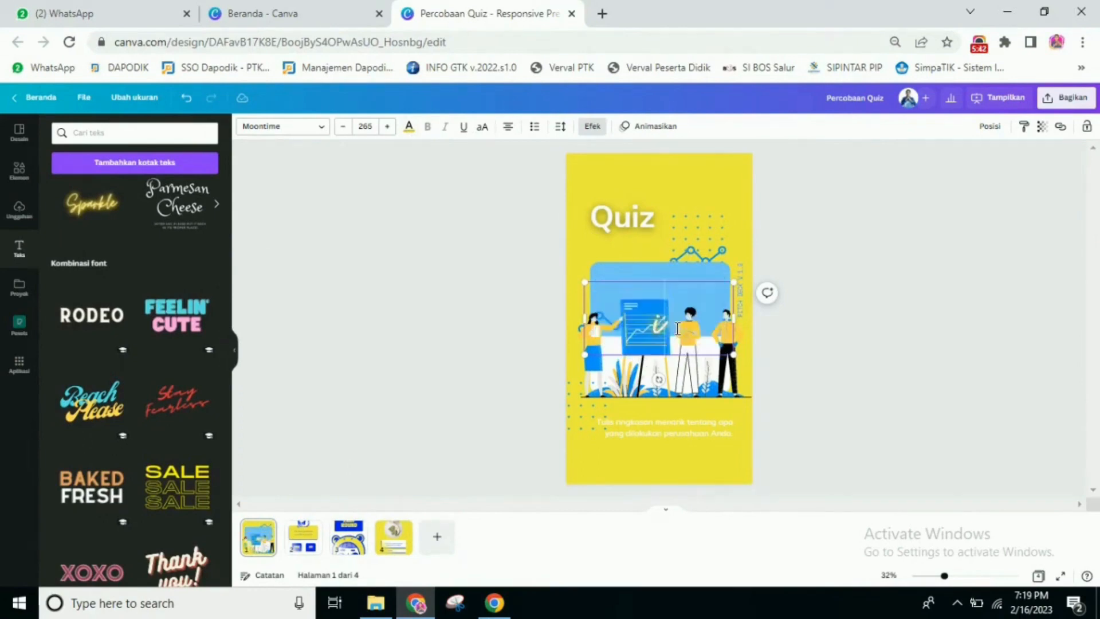
type("nteraktif")
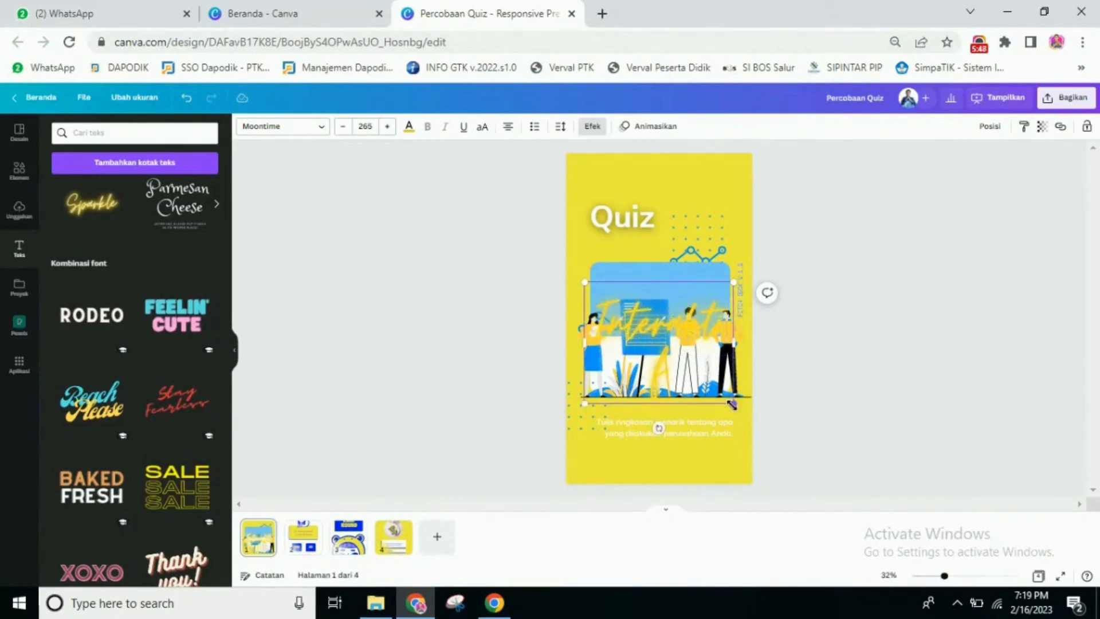
Shrink the "Interaktif" text to size 140, place it over the lower part of "Quiz", and tilt it slightly upward
left_click_drag(732, 399, 693, 247)
left_click(908, 280)
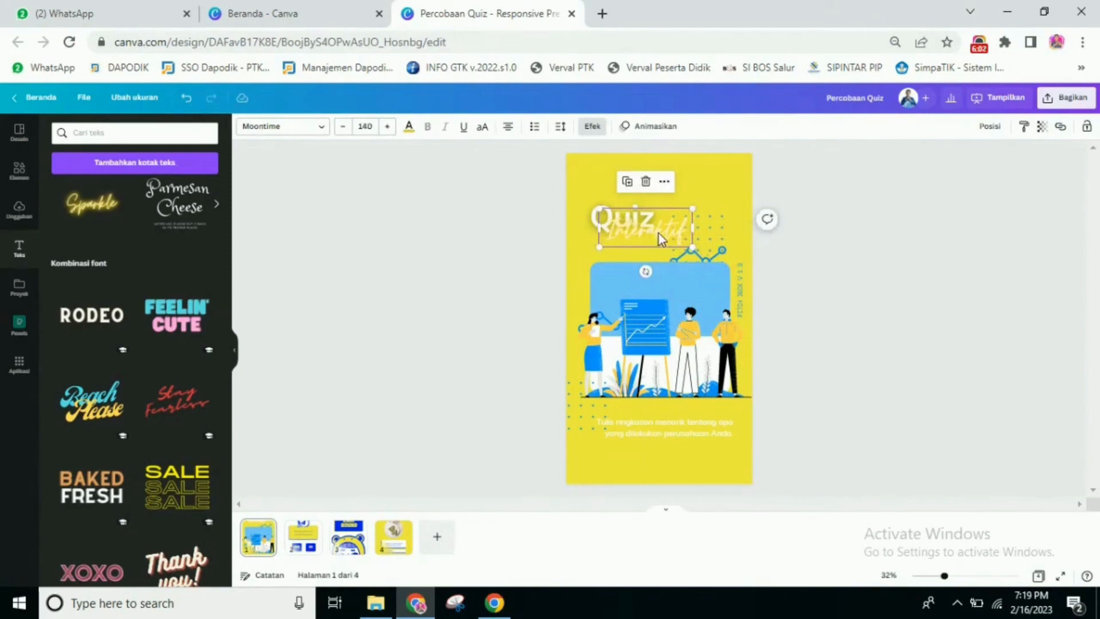
left_click_drag(646, 270, 652, 273)
left_click(864, 240)
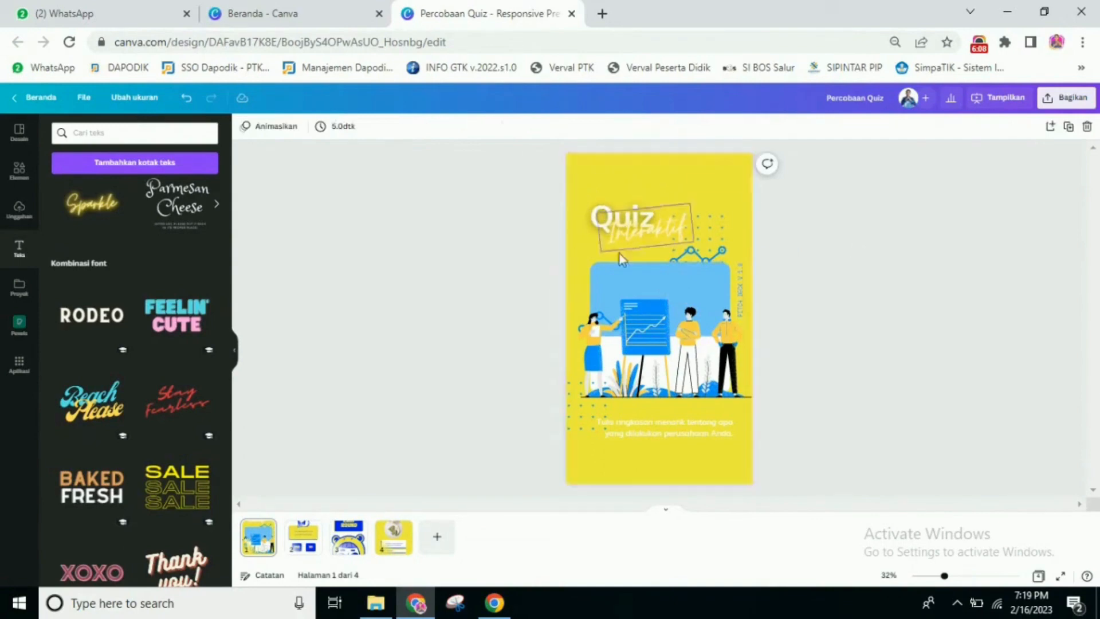
Search the elements library for "bingkai soal", then clear the search
left_click(19, 170)
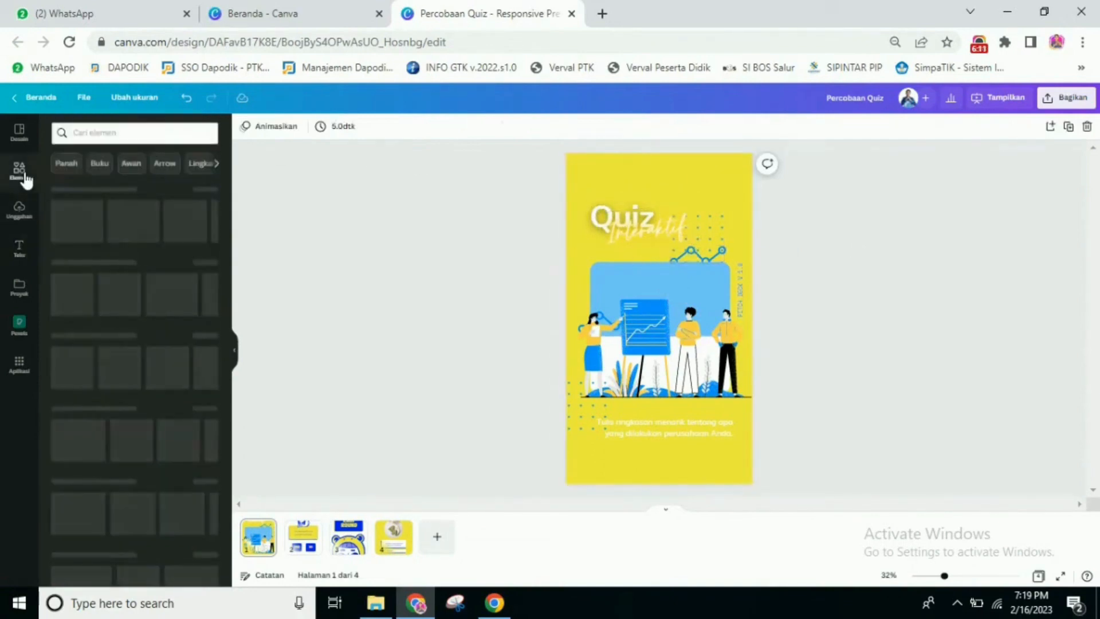
left_click(102, 133)
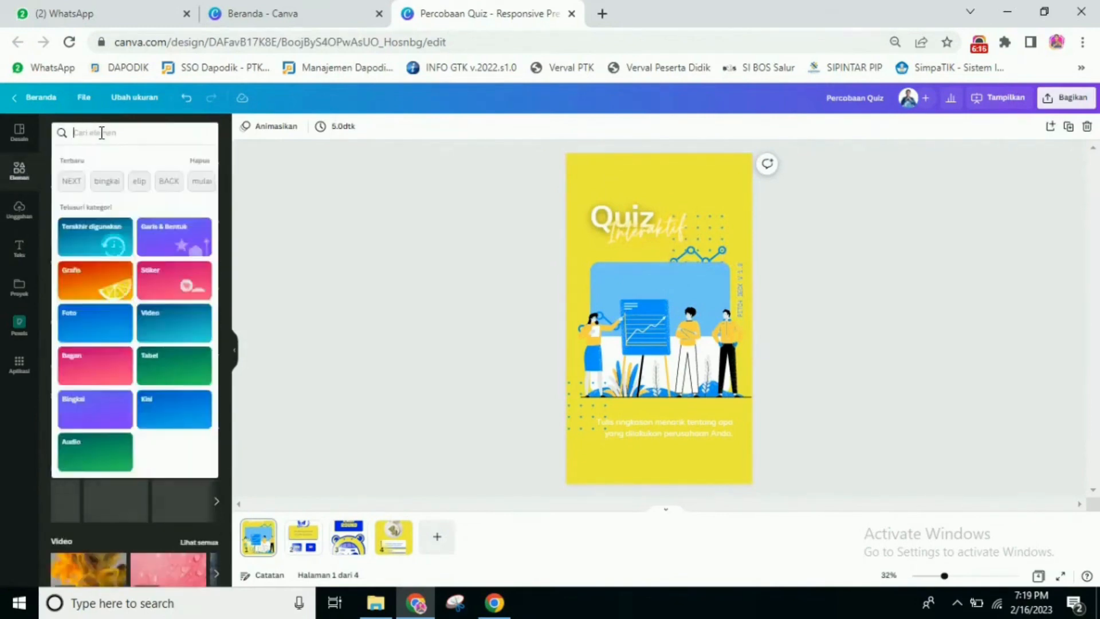
type("bingkai so")
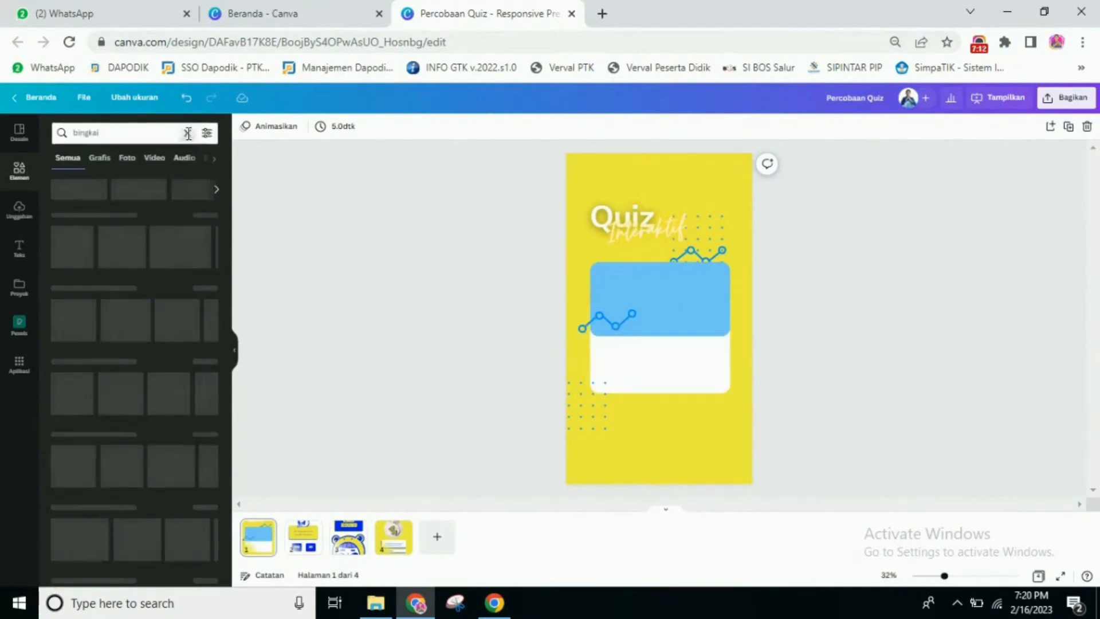
left_click(188, 133)
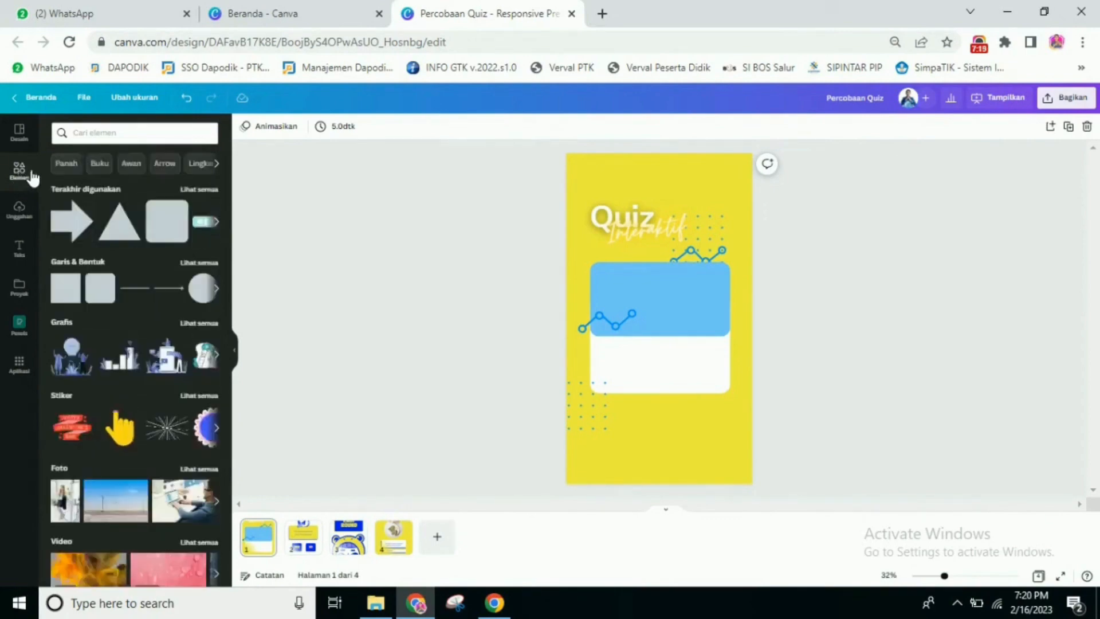
Add the yellow comic burst graphic from the recently used elements to the cover page
left_click(195, 190)
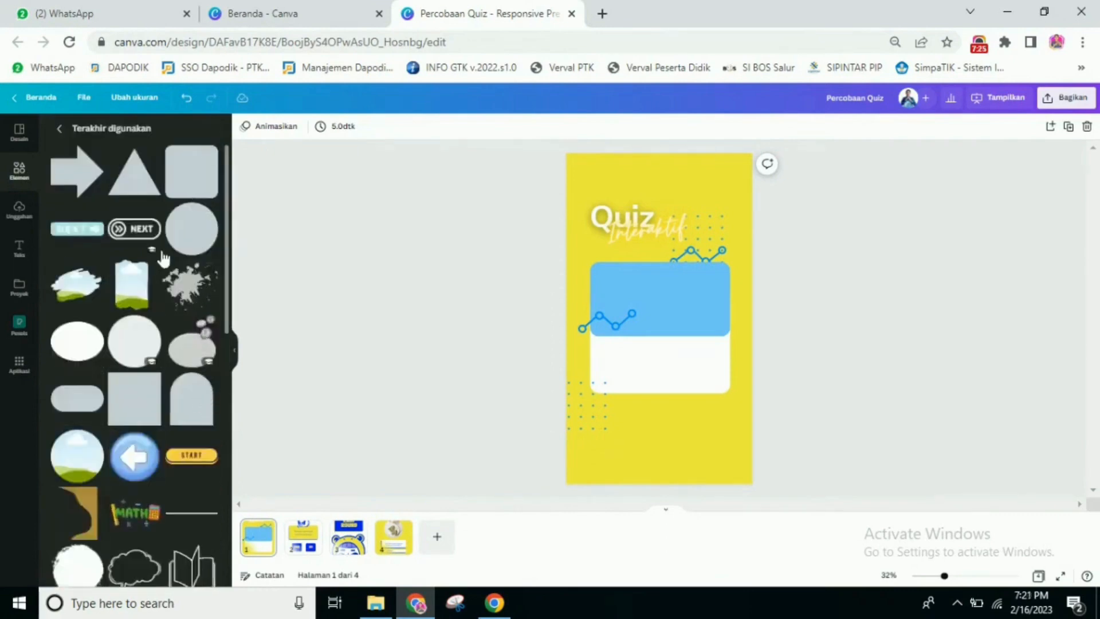
scroll(183, 401, "down", 4)
scroll(184, 418, "down", 1)
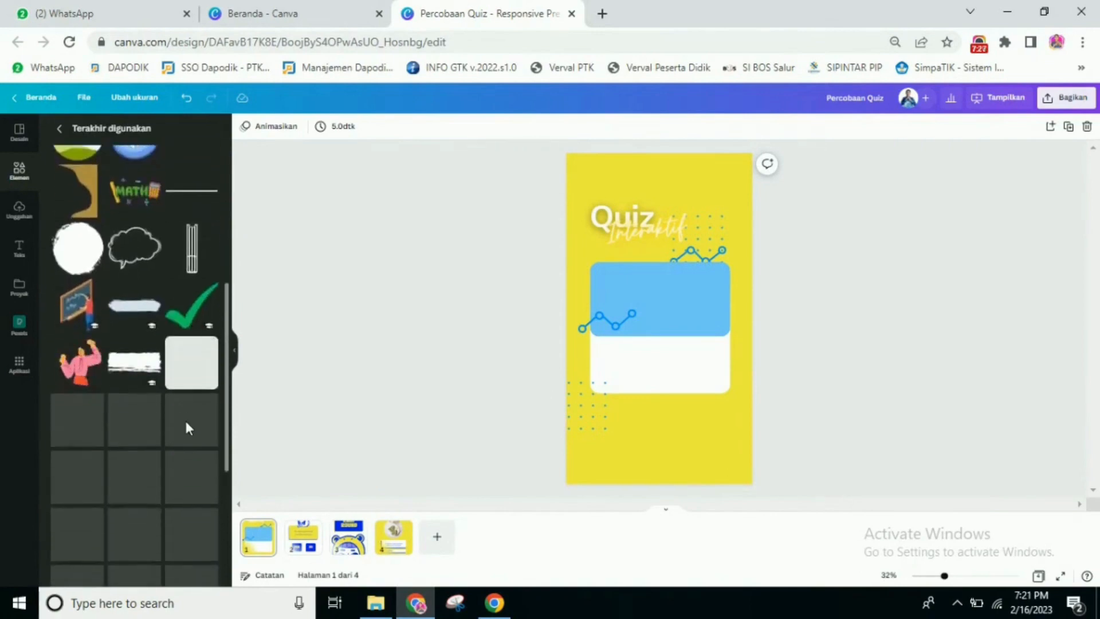
scroll(187, 433, "down", 3)
scroll(187, 434, "down", 2)
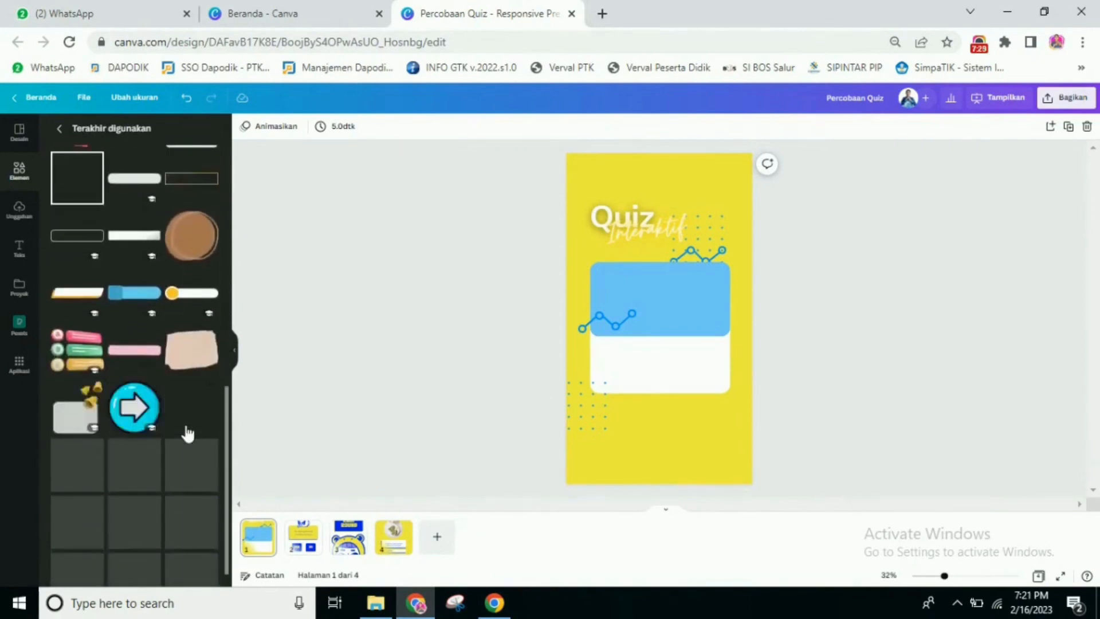
scroll(83, 500, "down", 1)
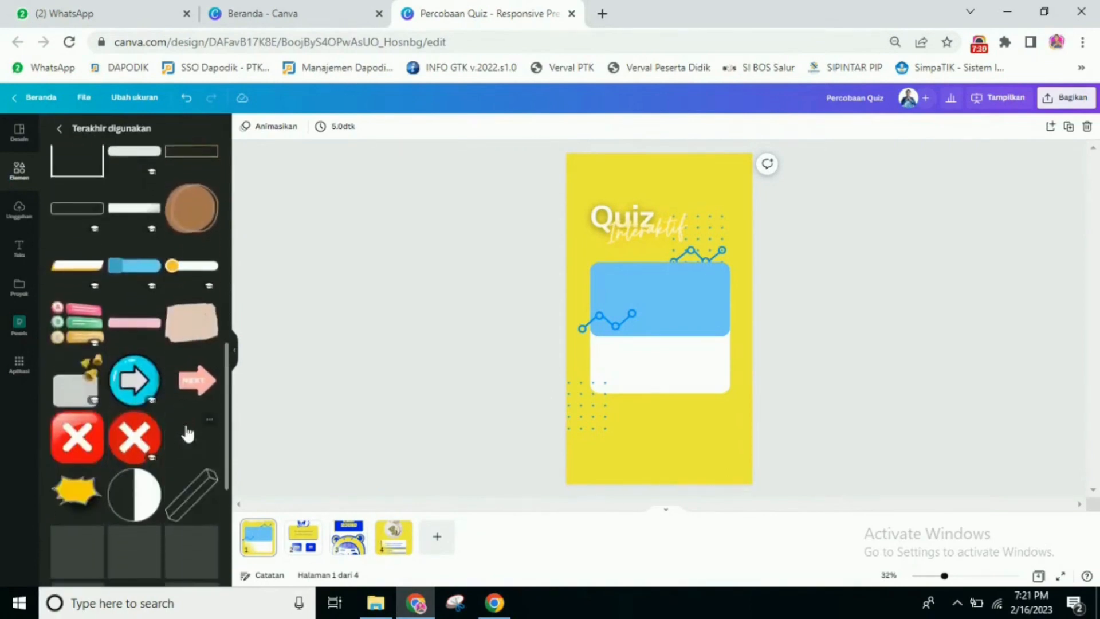
left_click(83, 500)
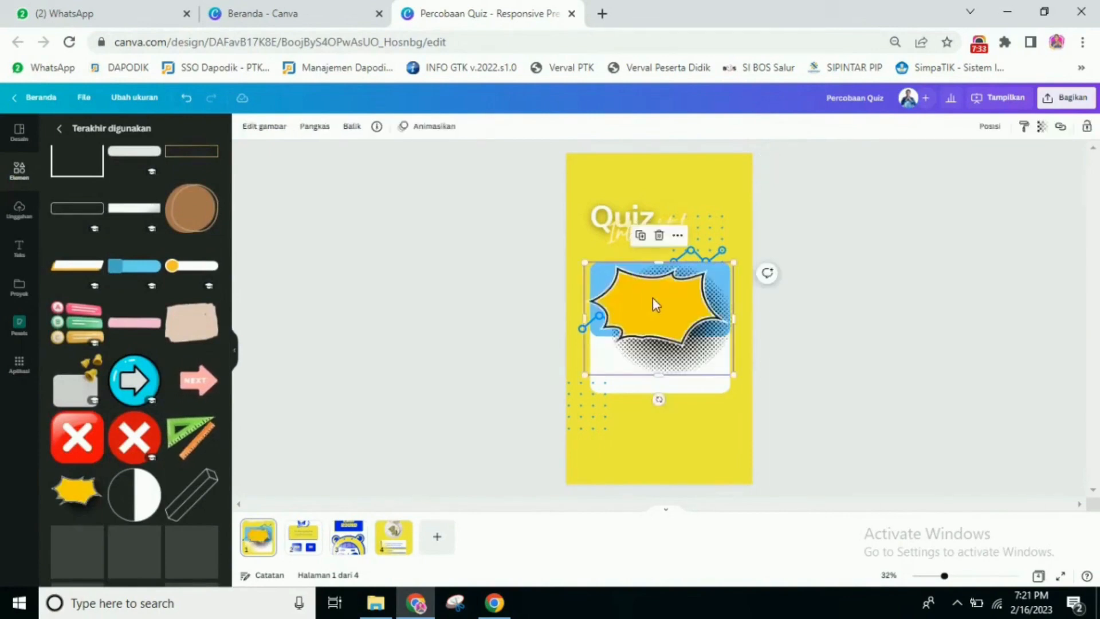
Position the comic burst behind the "Quiz Interaktif" title and enlarge it so it frames both words
left_click_drag(654, 299, 635, 213)
left_click_drag(714, 293, 736, 317)
left_click_drag(683, 259, 677, 254)
left_click(873, 252)
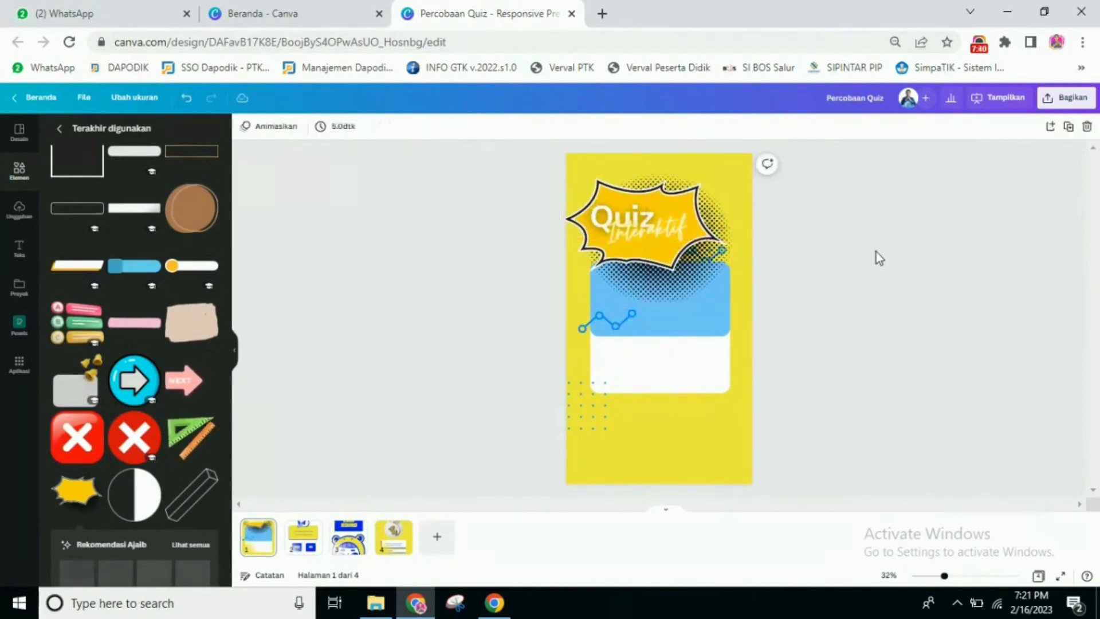
Change the colour of the "Interaktif" text to the red from the standard colours
left_click(678, 236)
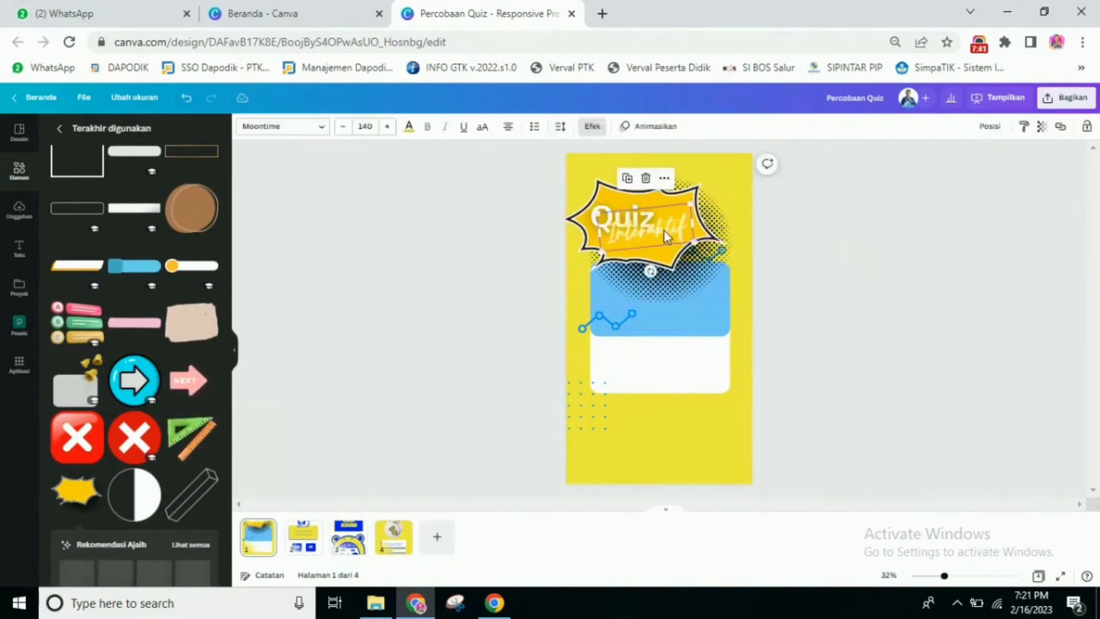
left_click(409, 130)
left_click(60, 385)
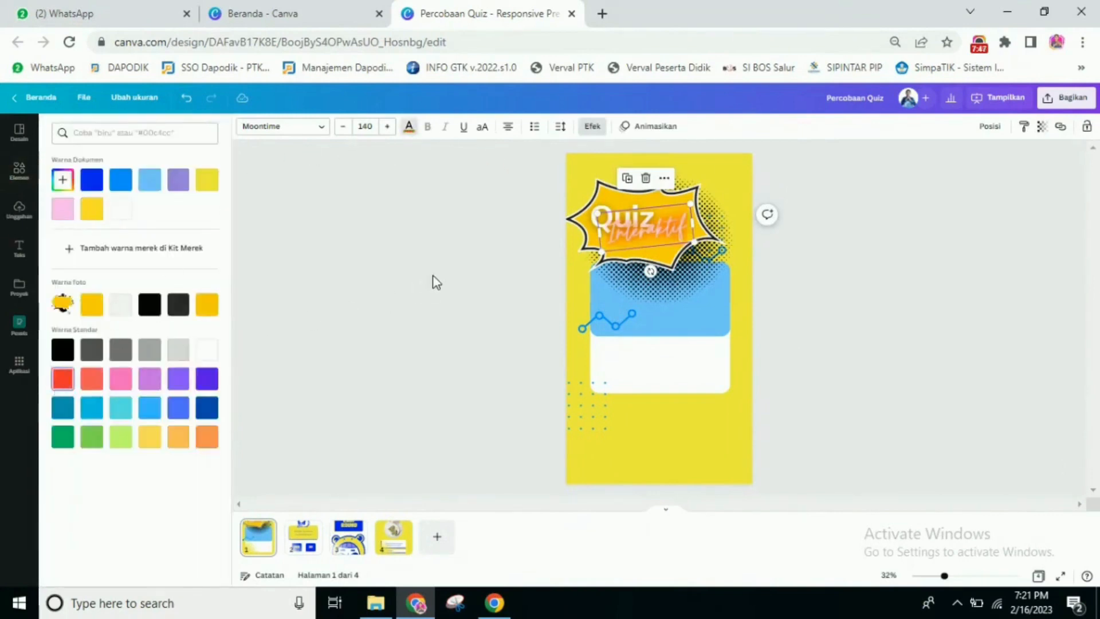
left_click(441, 220)
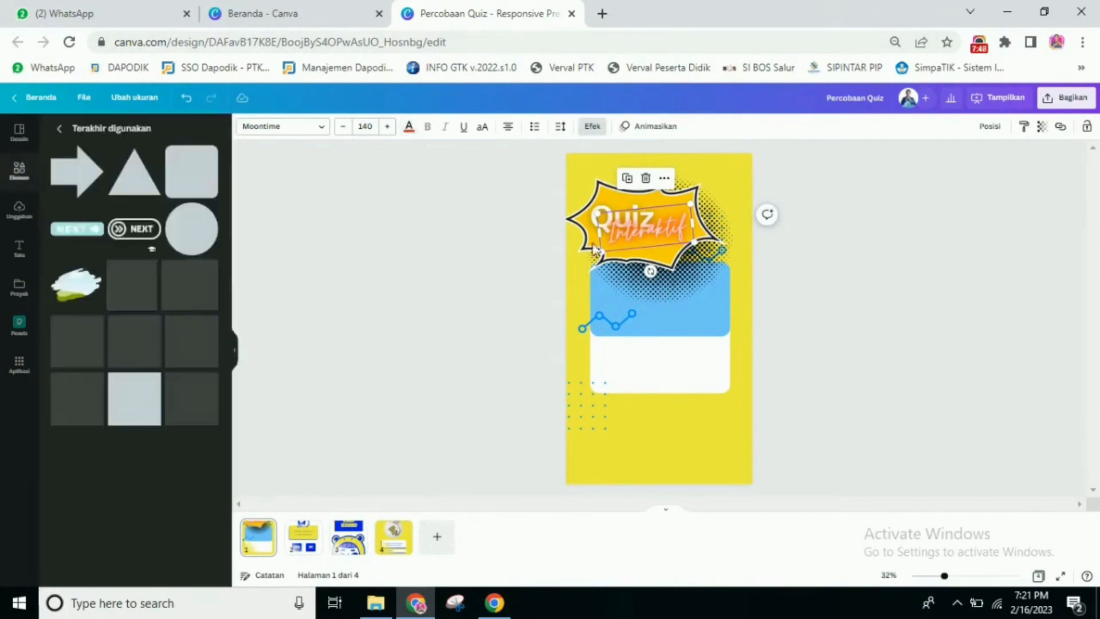
left_click(916, 298)
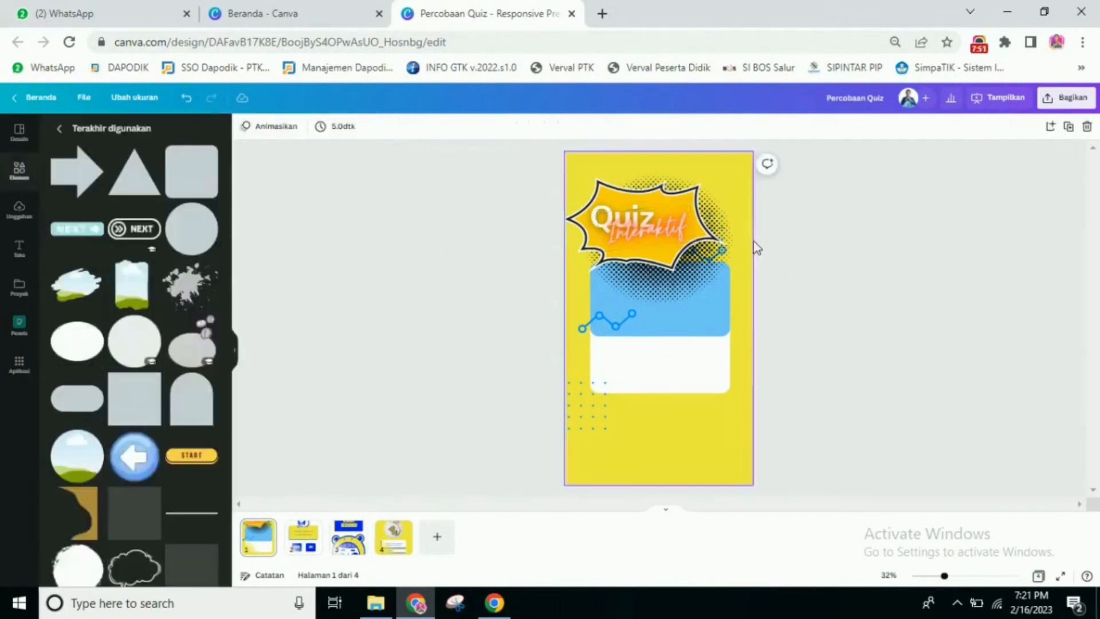
Duplicate the "Interaktif" text and align the copy exactly over the original to strengthen its glow
scroll(758, 253, "up", 3)
scroll(758, 252, "up", 5)
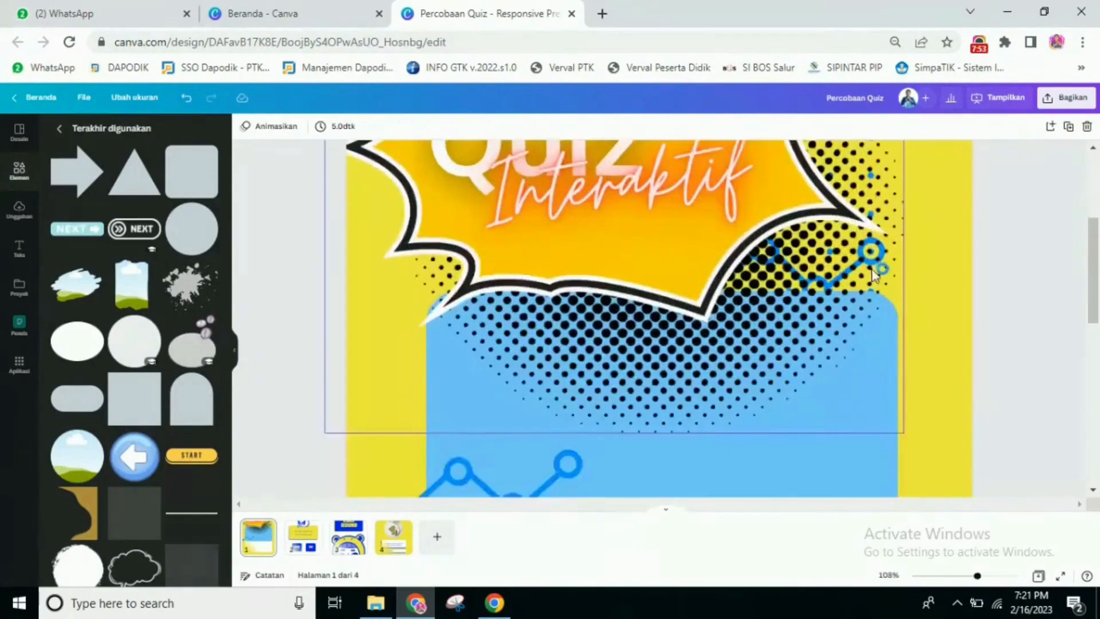
left_click(635, 277)
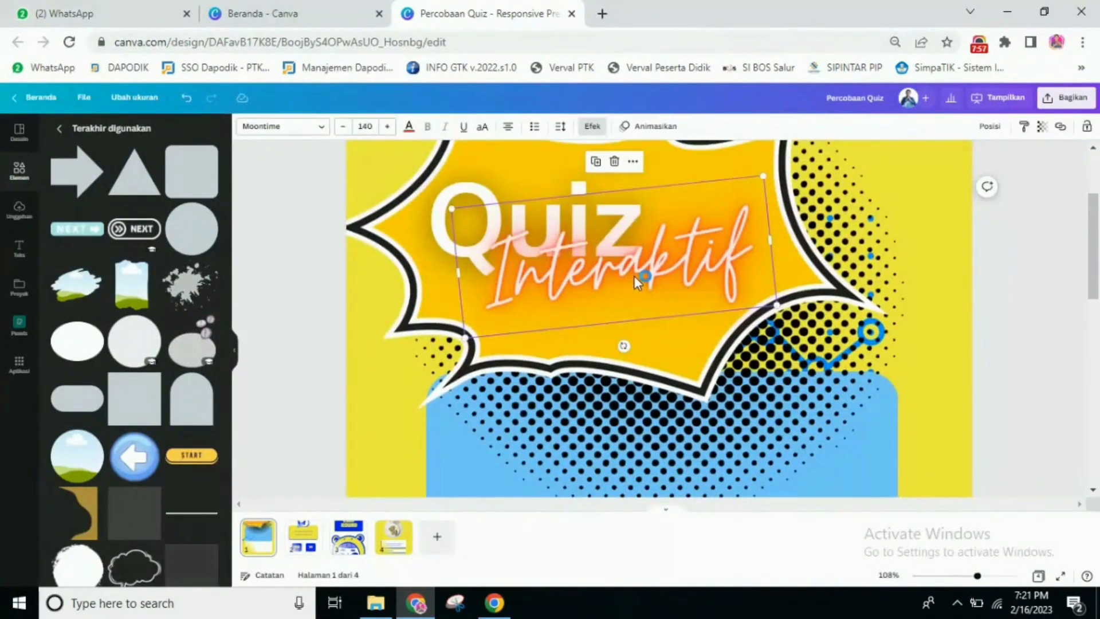
key("ctrl+d")
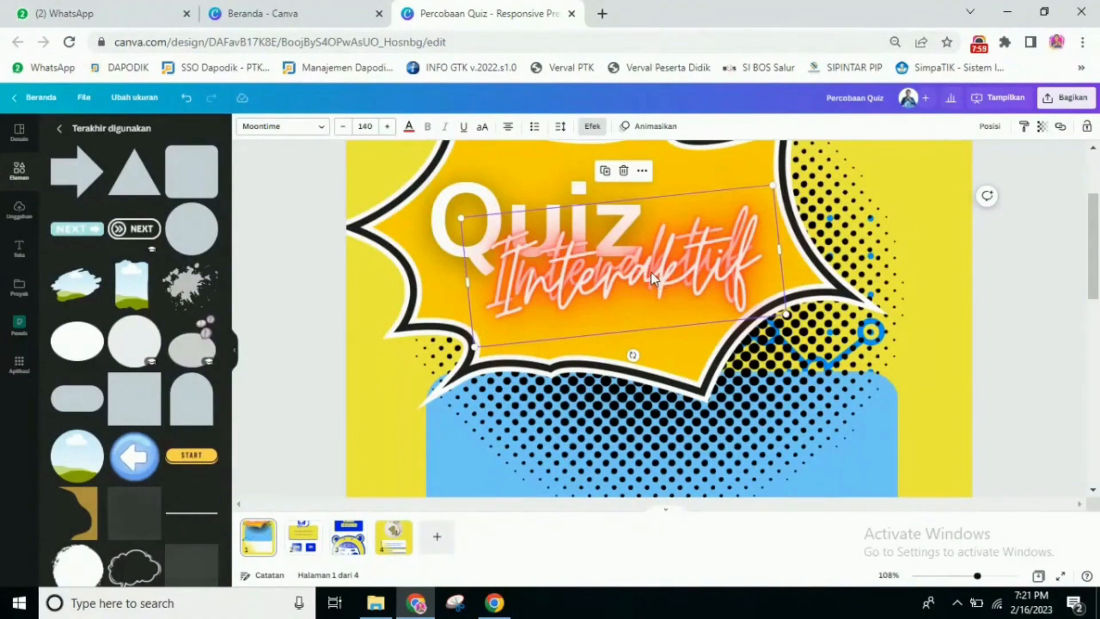
left_click_drag(648, 269, 643, 266)
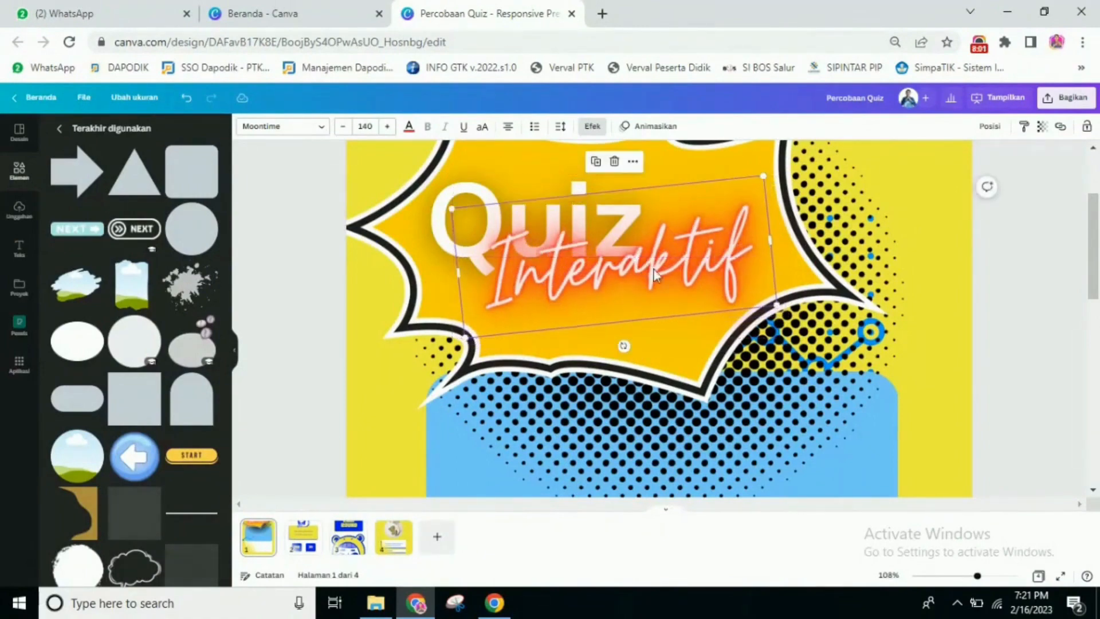
scroll(810, 294, "down", 5)
left_click(882, 311)
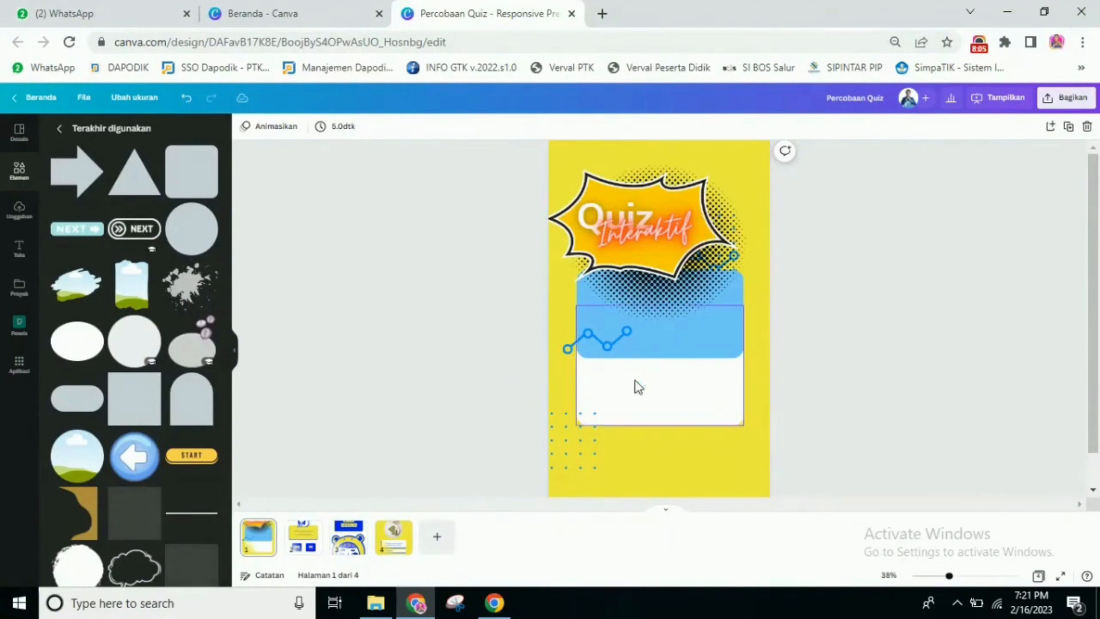
Search the elements library for "matematika animasi"
left_click(59, 129)
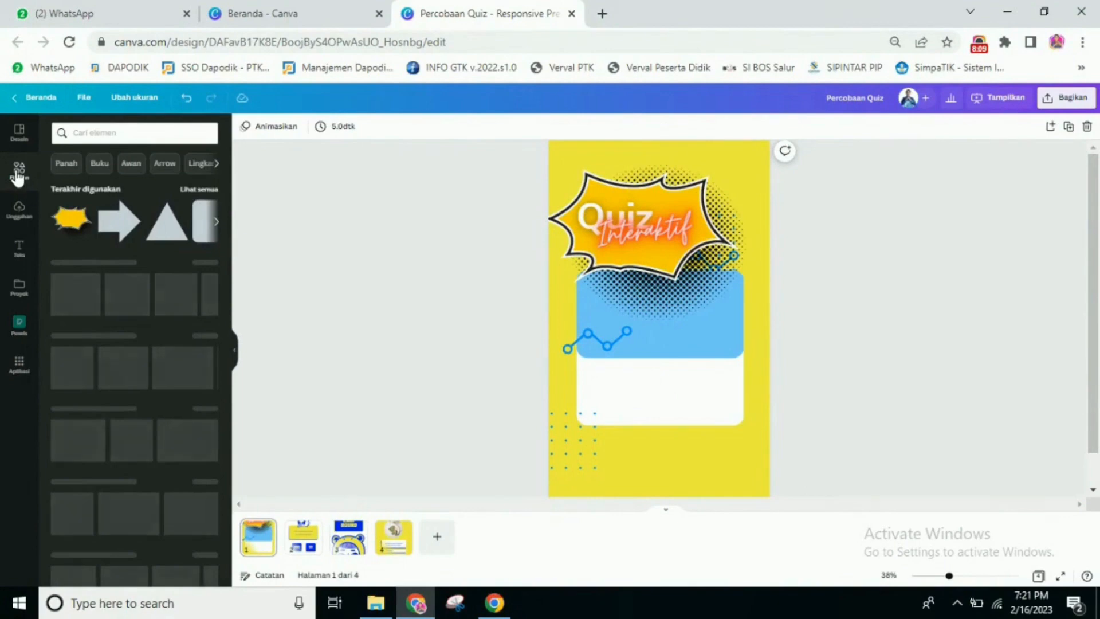
left_click(93, 136)
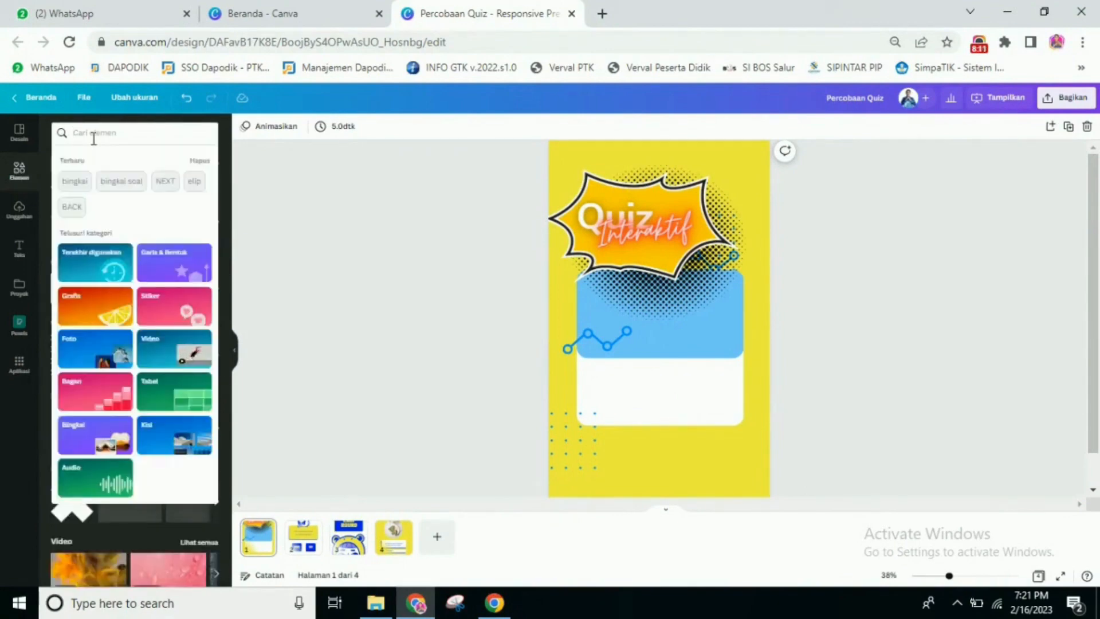
type("matematika ")
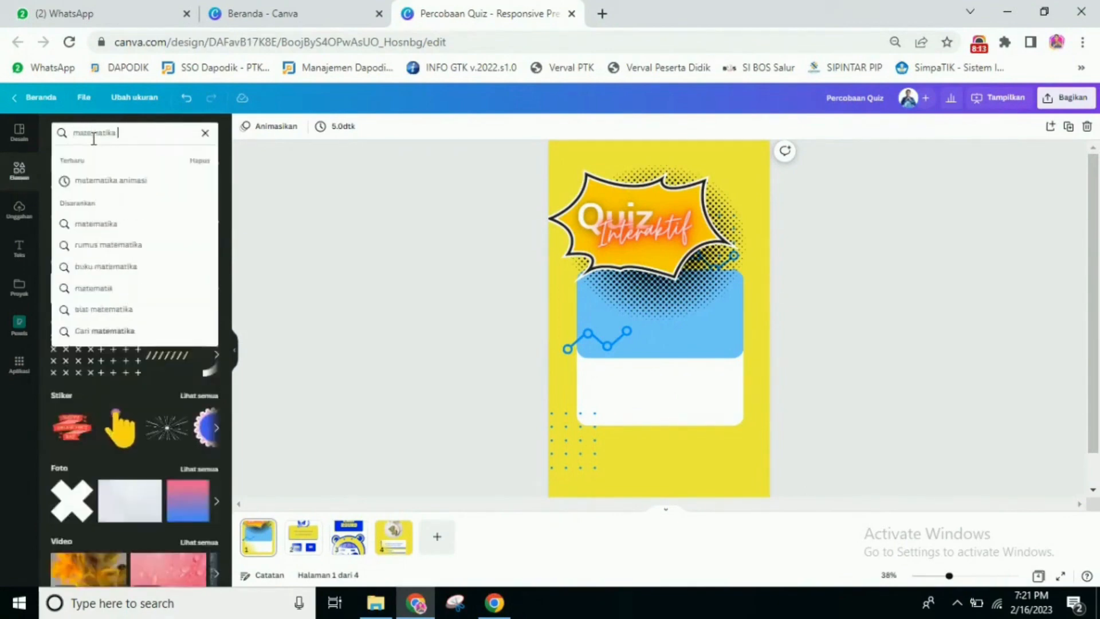
type("graf")
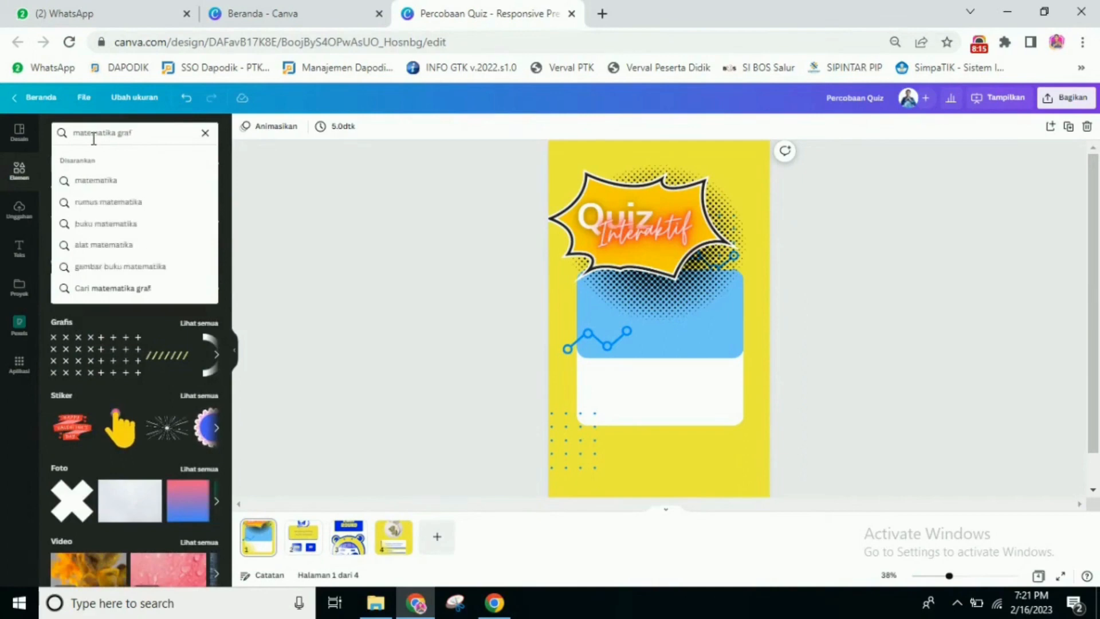
key("BackSpace")
key("BackSpace")
key("BackSpace")
type("animasi")
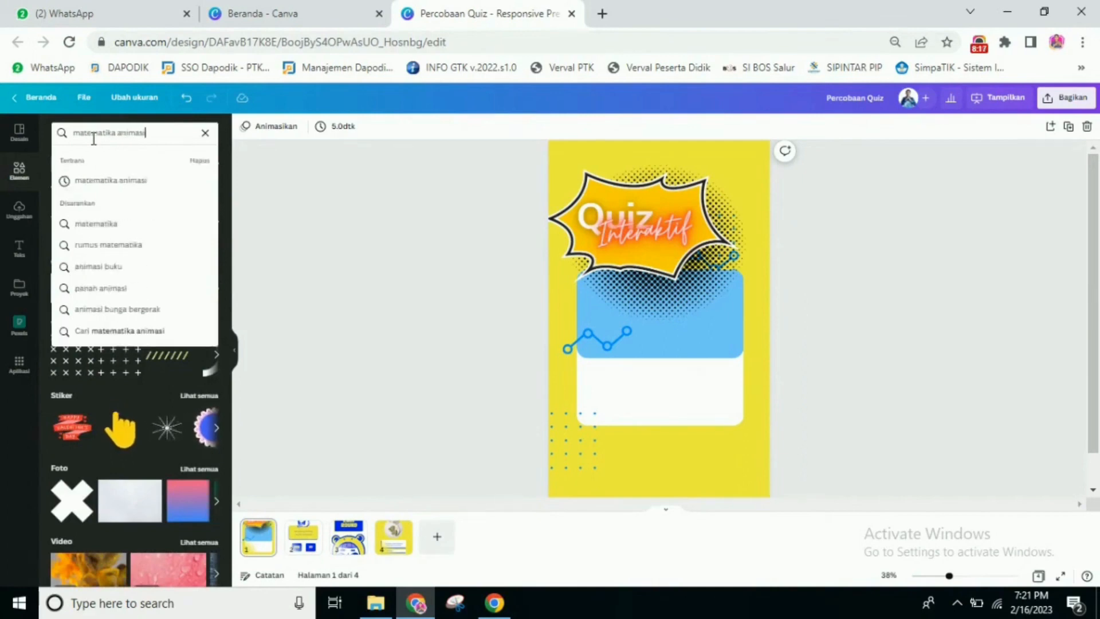
key("Return")
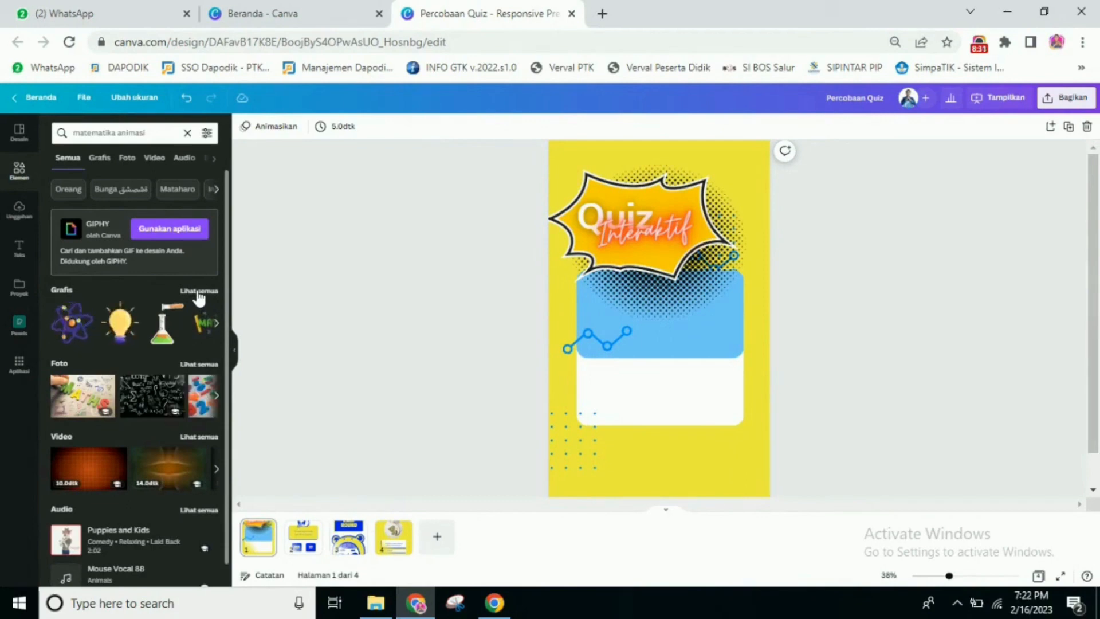
Add the set square and ruler graphic from the search results to the cover and size it to fit over the blue-and-white card
left_click(198, 292)
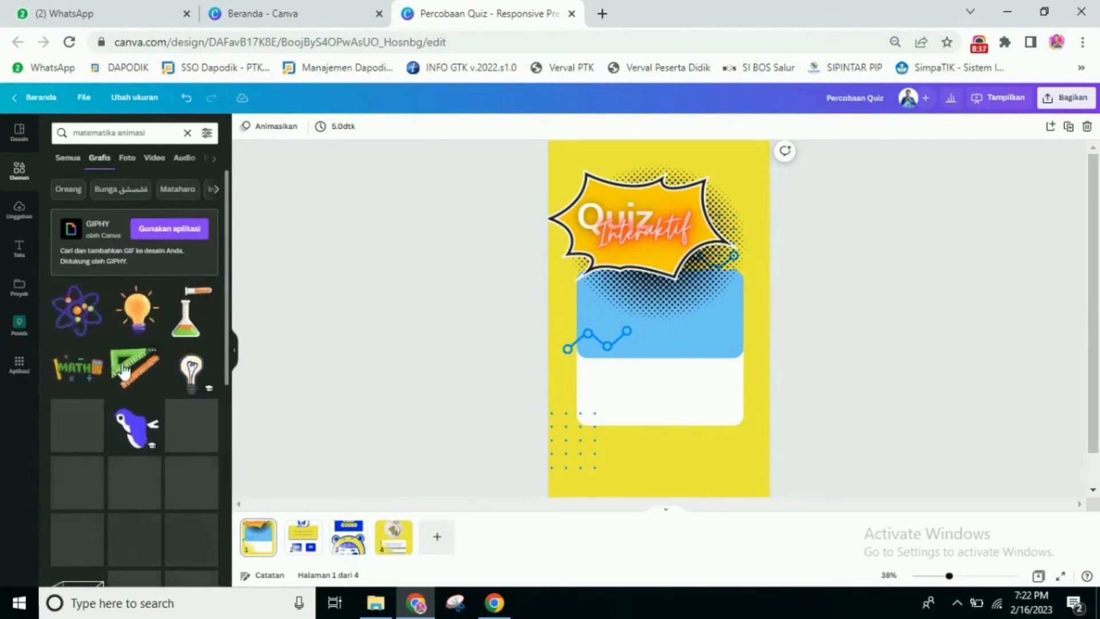
left_click(703, 384)
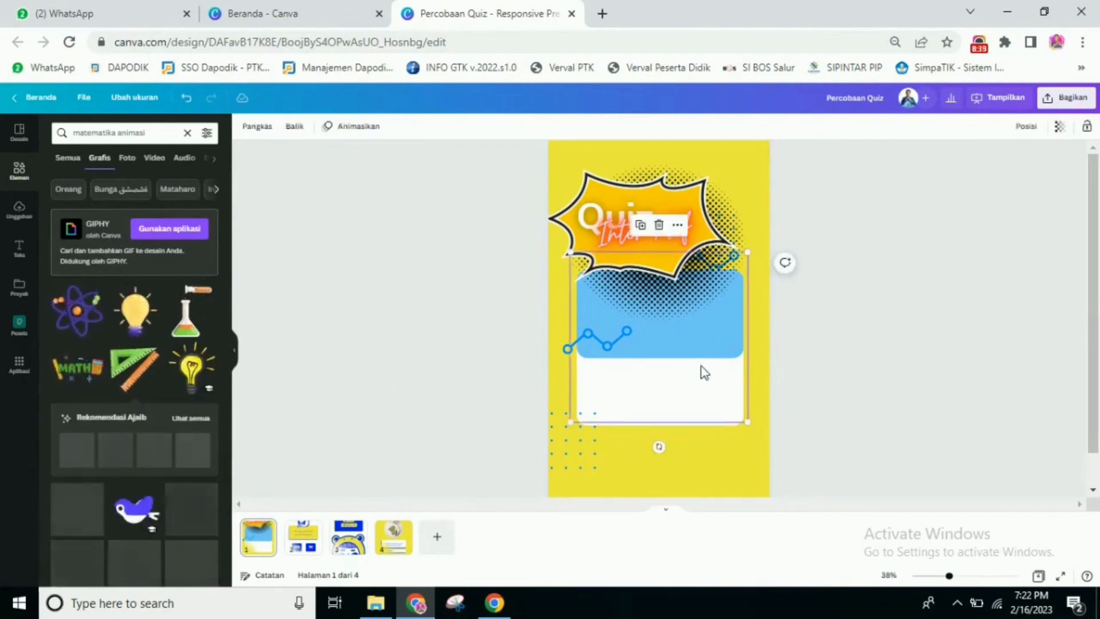
left_click(922, 297)
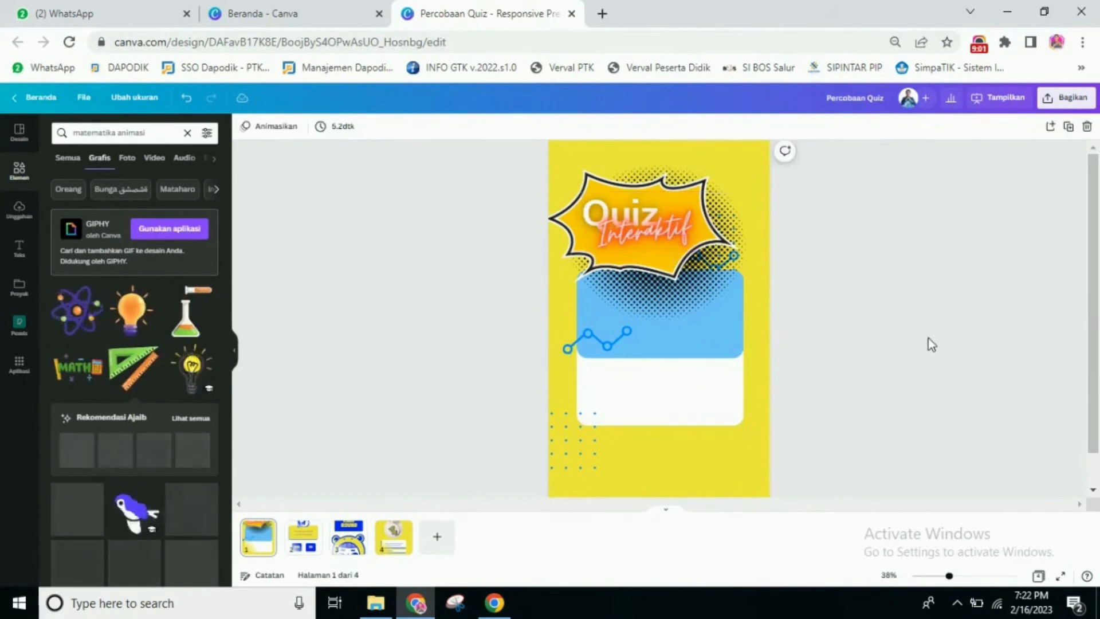
left_click(676, 366)
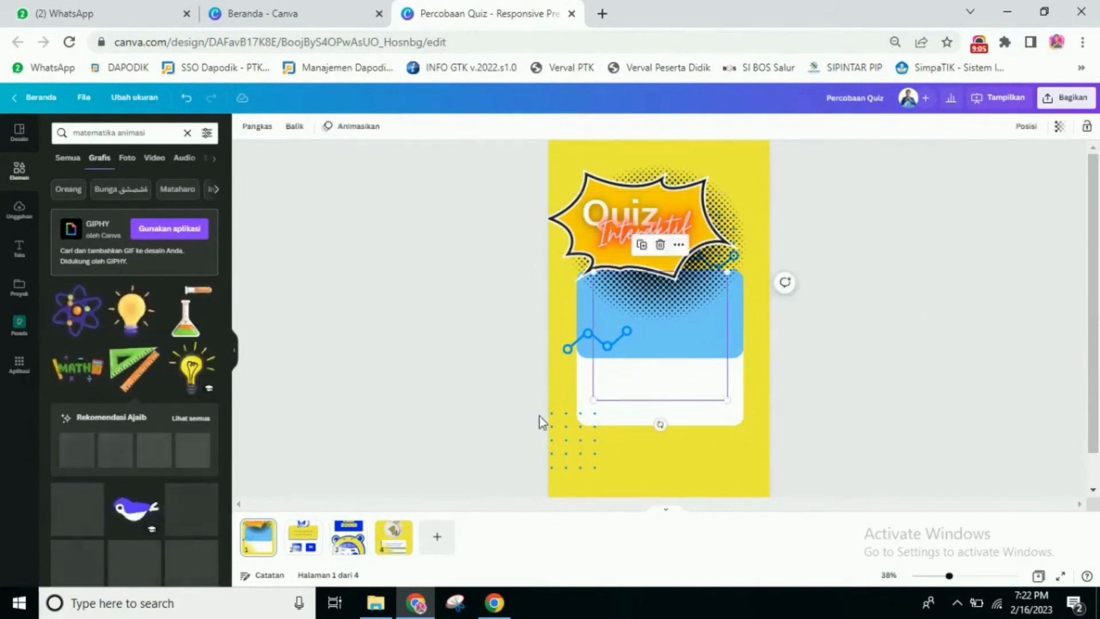
left_click(441, 411)
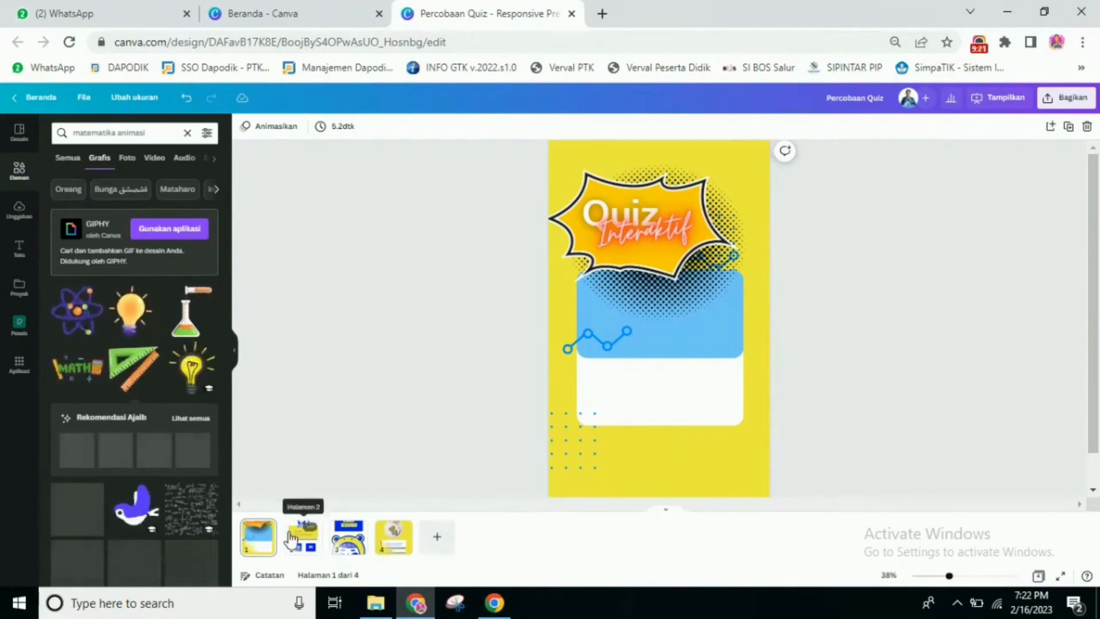
Search the elements library for "star"
left_click(26, 183)
left_click(139, 131)
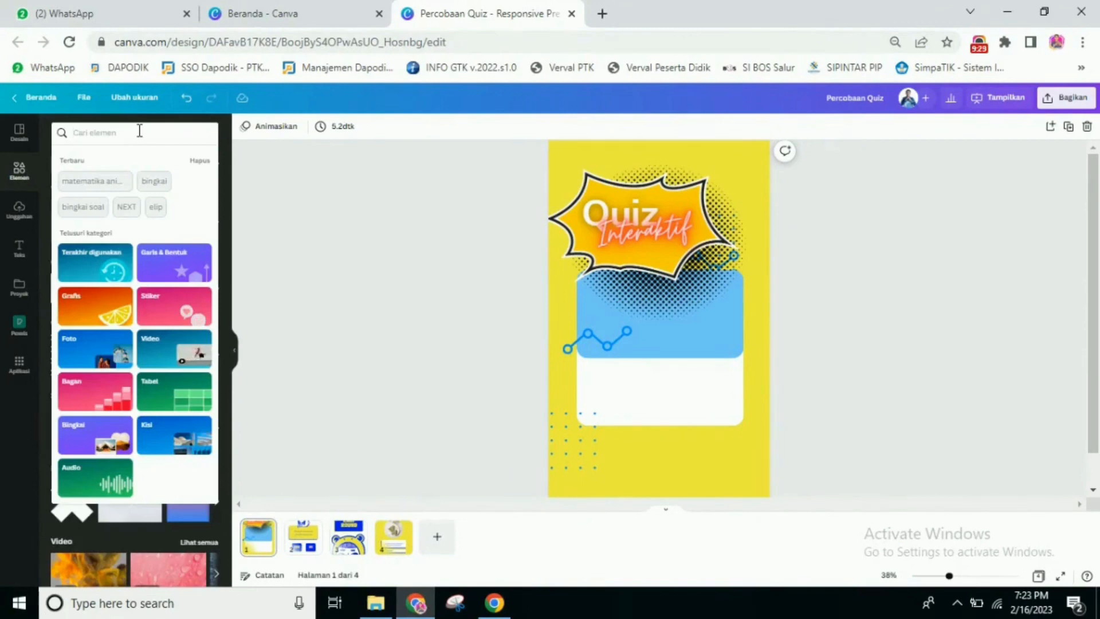
type("star")
key("Return")
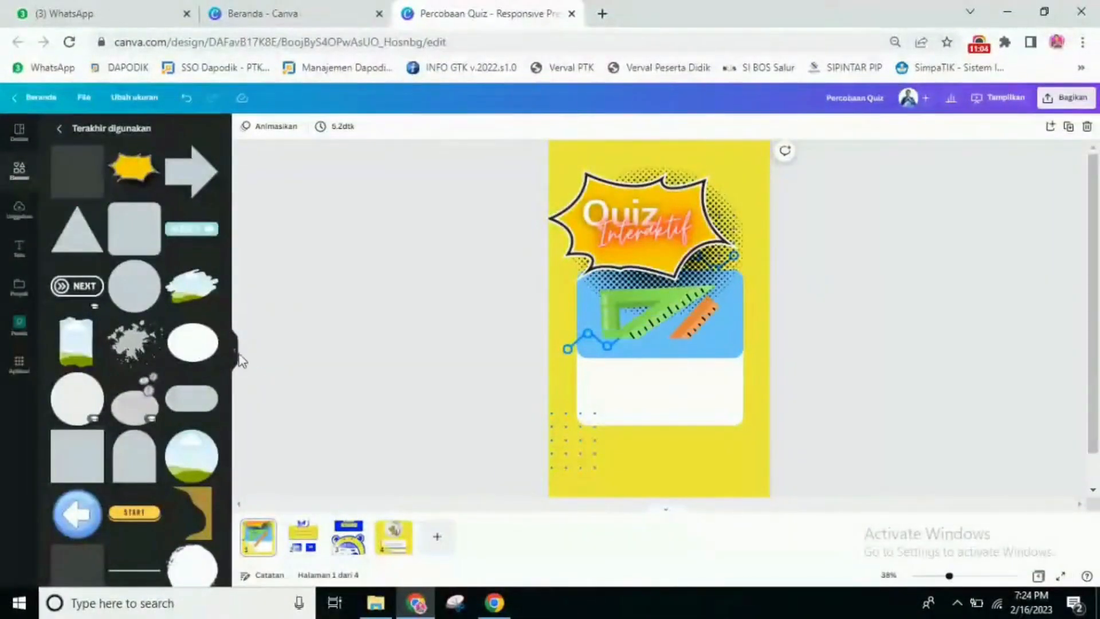
Add the recently used yellow START button to the cover, enlarge it and centre it over the white card's lower edge
scroll(241, 361, "down", 1)
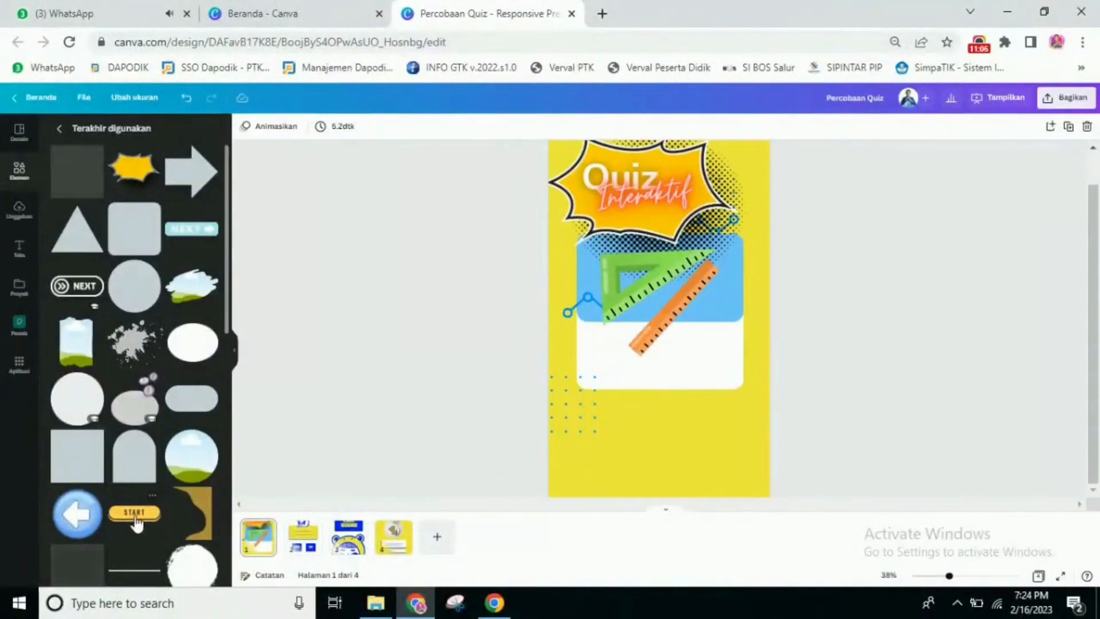
left_click(133, 515)
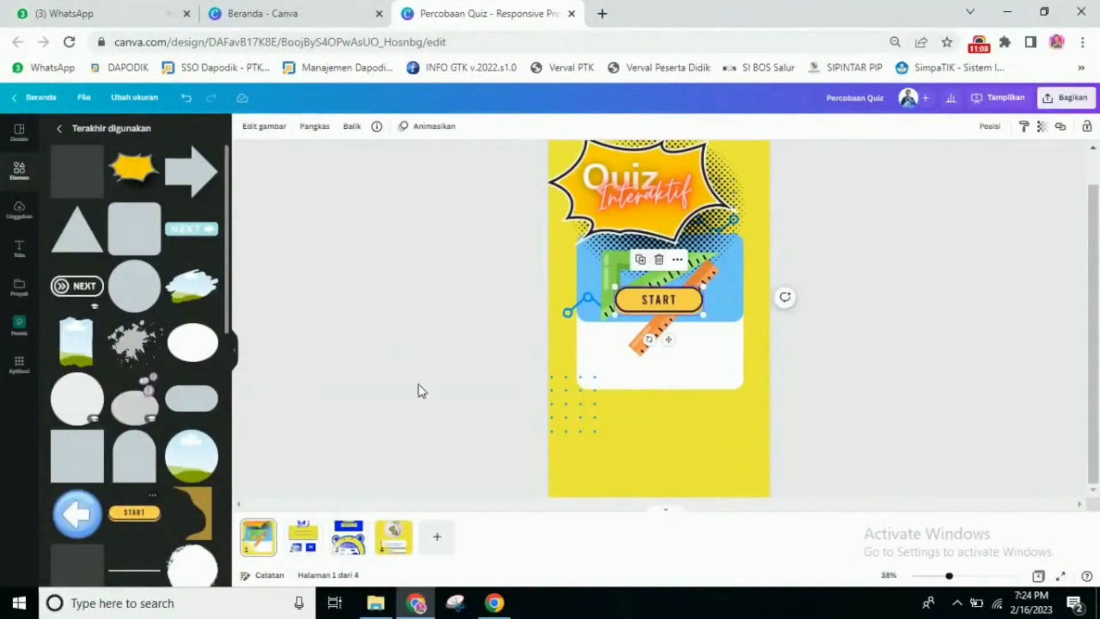
left_click_drag(665, 303, 692, 396)
left_click_drag(684, 398, 689, 397)
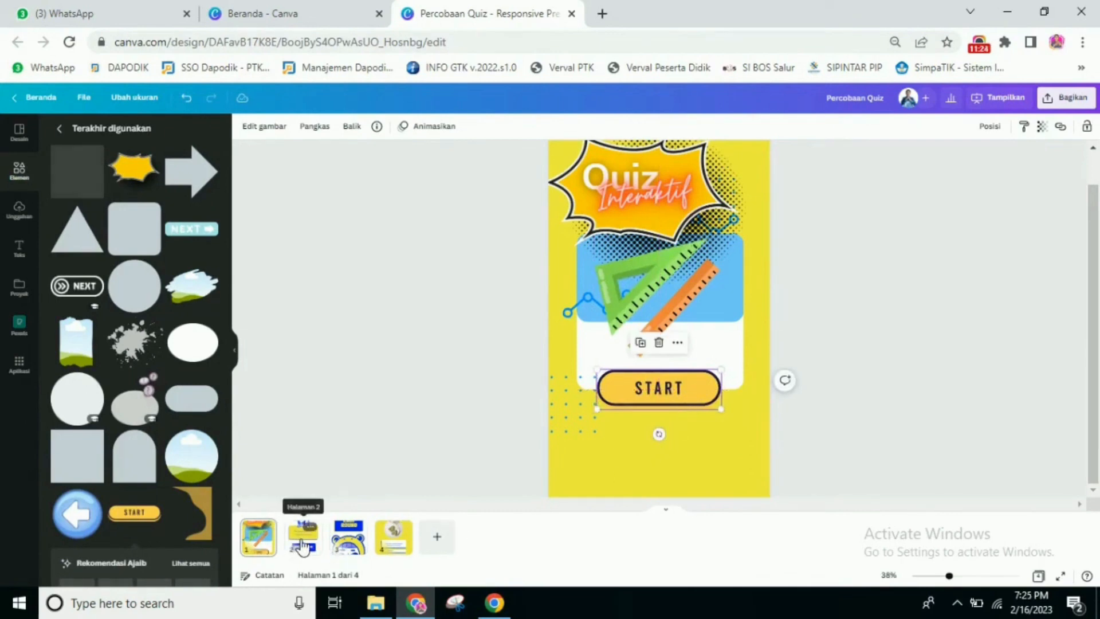
left_click(949, 294)
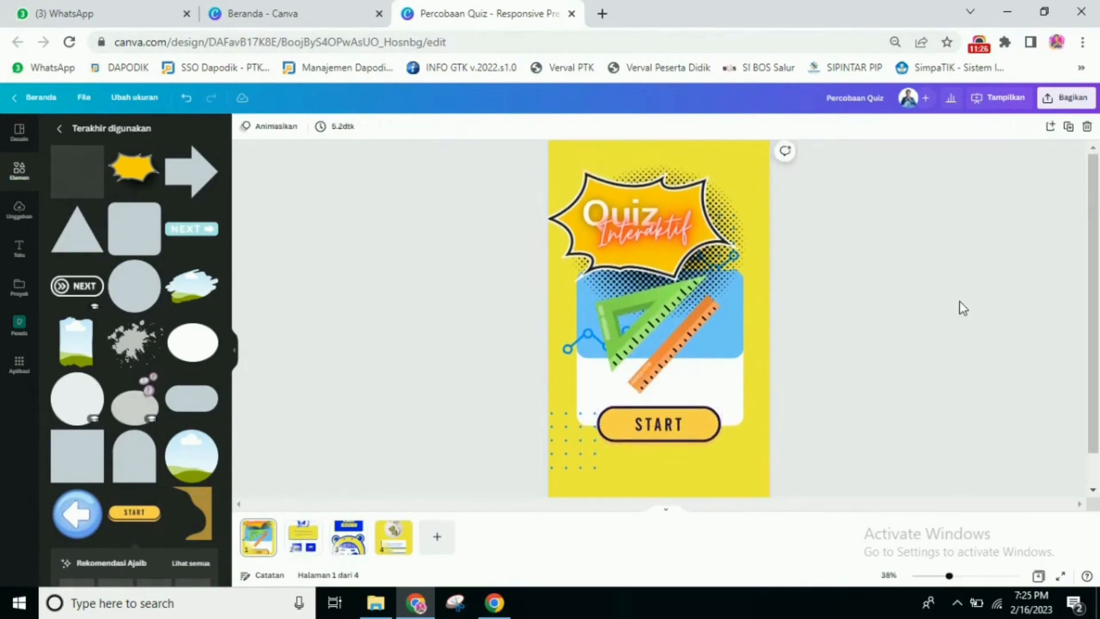
scroll(962, 307, "down", 2)
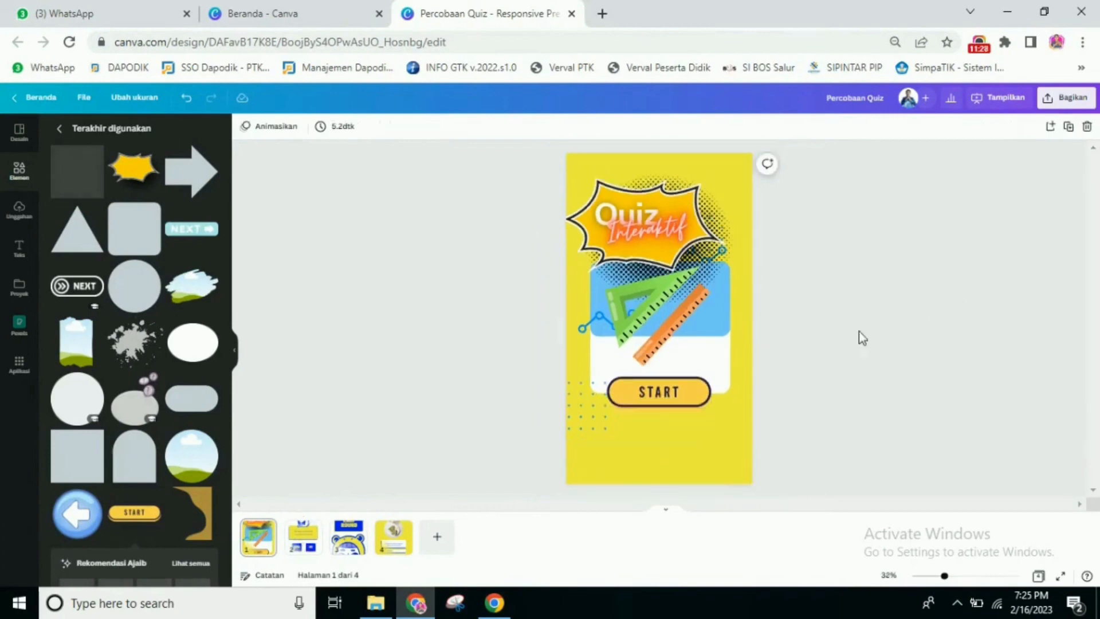
Move the "Easy Round" page ahead of the yes/no question page so it directly follows the cover
left_click(669, 399)
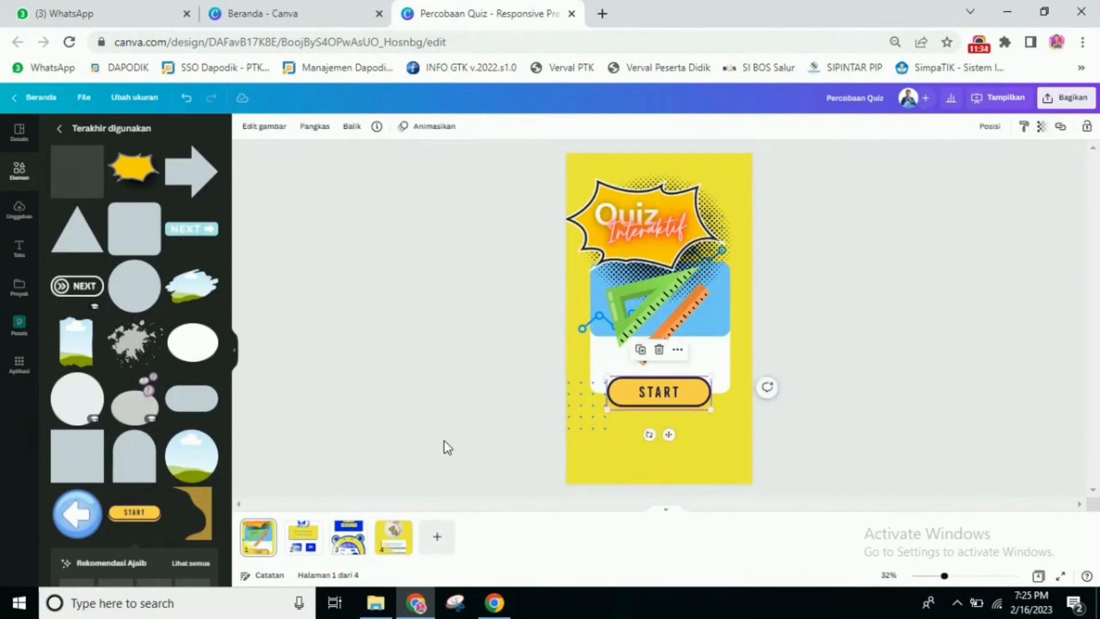
scroll(447, 447, "down", 2)
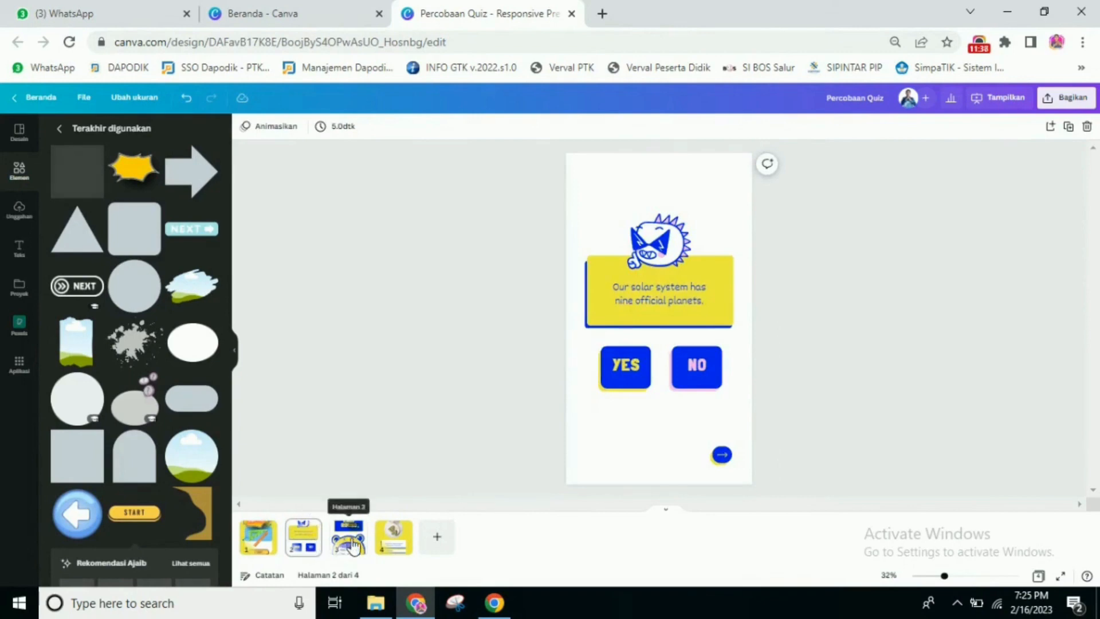
left_click_drag(345, 548, 286, 541)
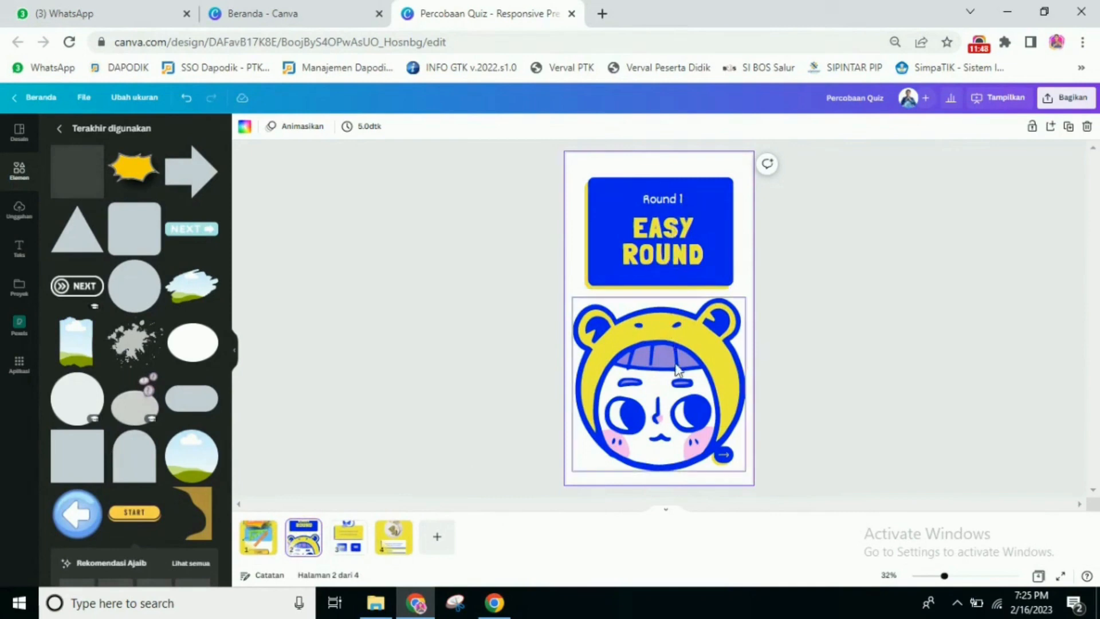
Link the cover's START button to page 2 of the document
left_click(257, 538)
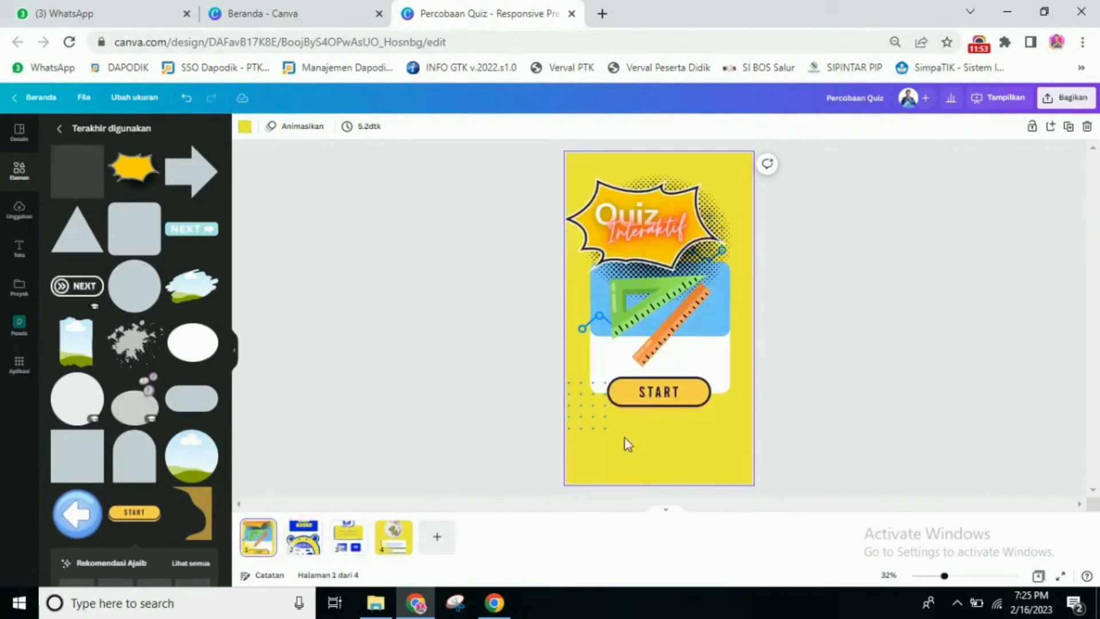
left_click(658, 396)
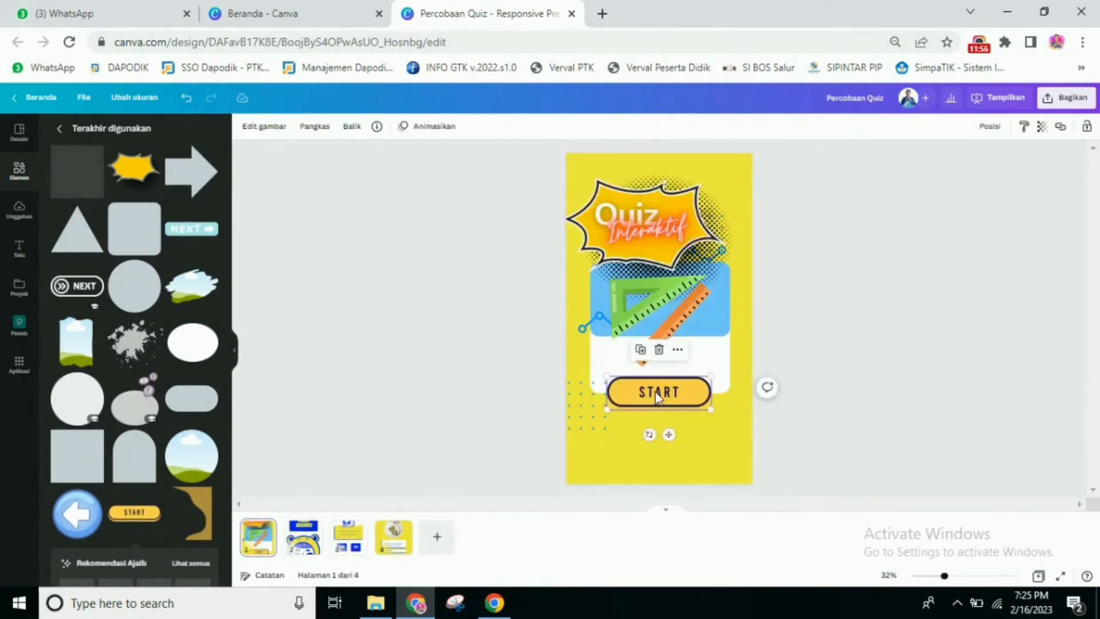
left_click(1061, 130)
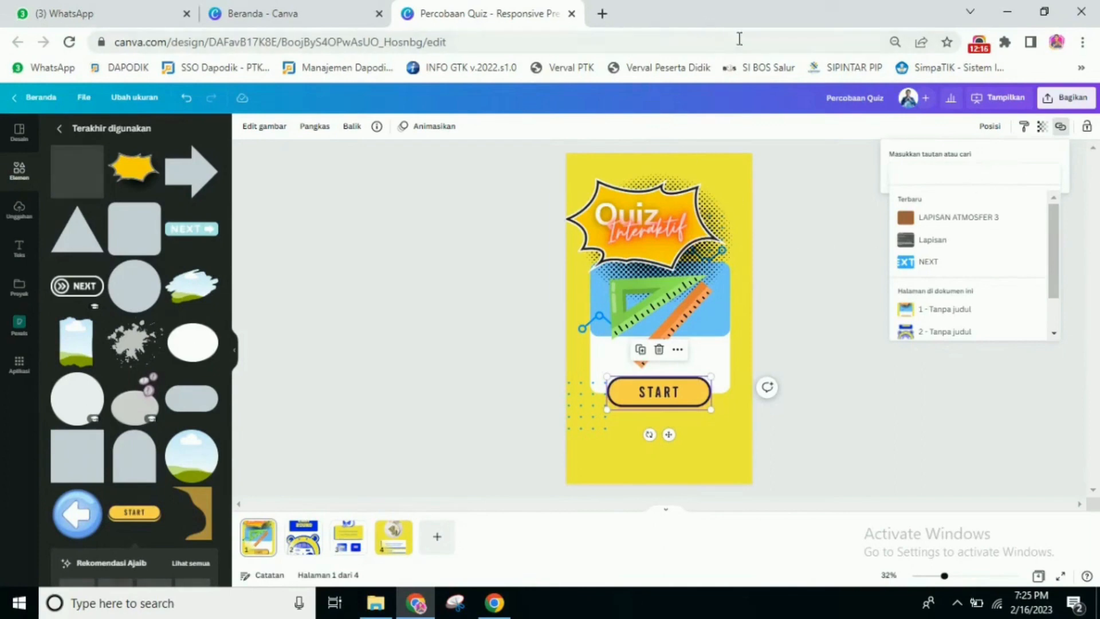
scroll(954, 221, "down", 2)
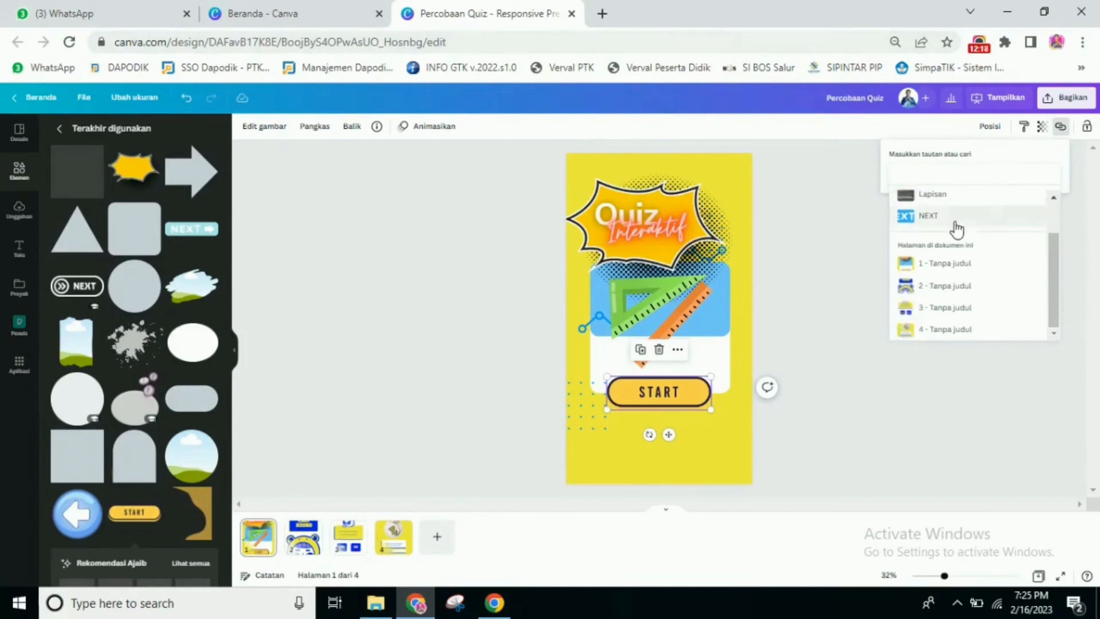
left_click(946, 288)
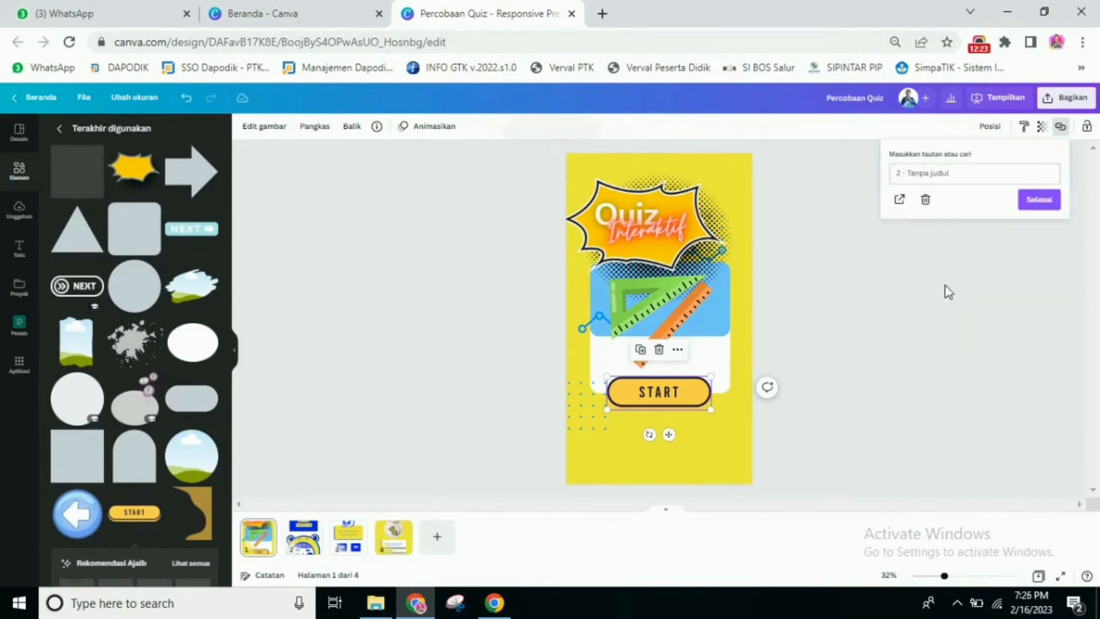
left_click(1038, 205)
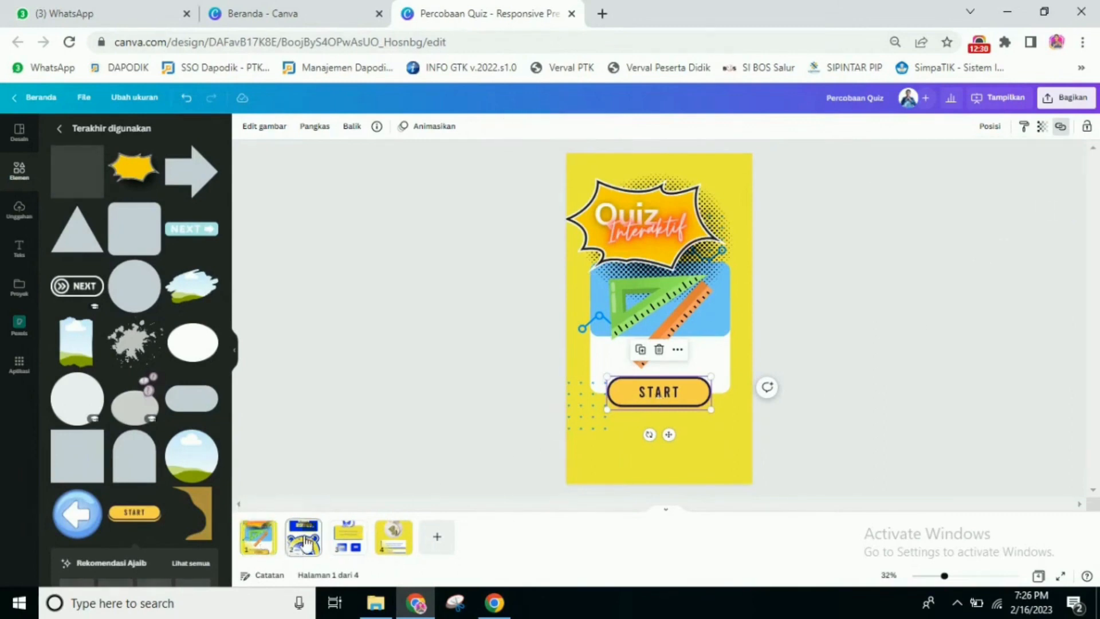
Shrink the bear-hood face on the "Easy Round" page and centre it below the blue title box, clear of the arrow button
left_click(315, 542)
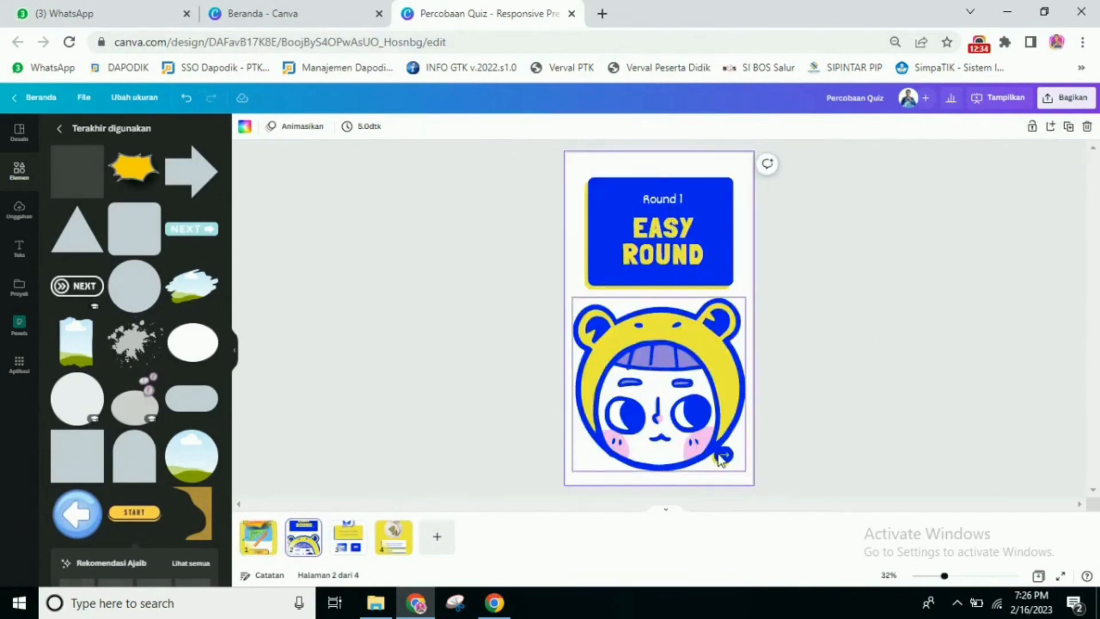
left_click(710, 416)
left_click_drag(741, 468, 709, 434)
left_click_drag(664, 363, 685, 364)
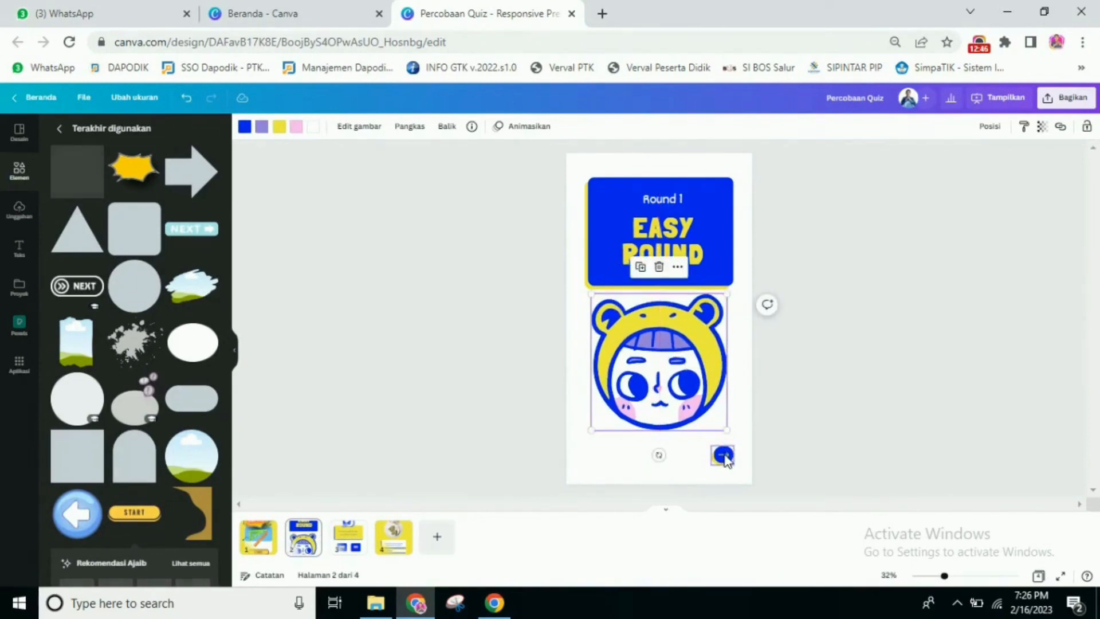
left_click(259, 544)
left_click(654, 400)
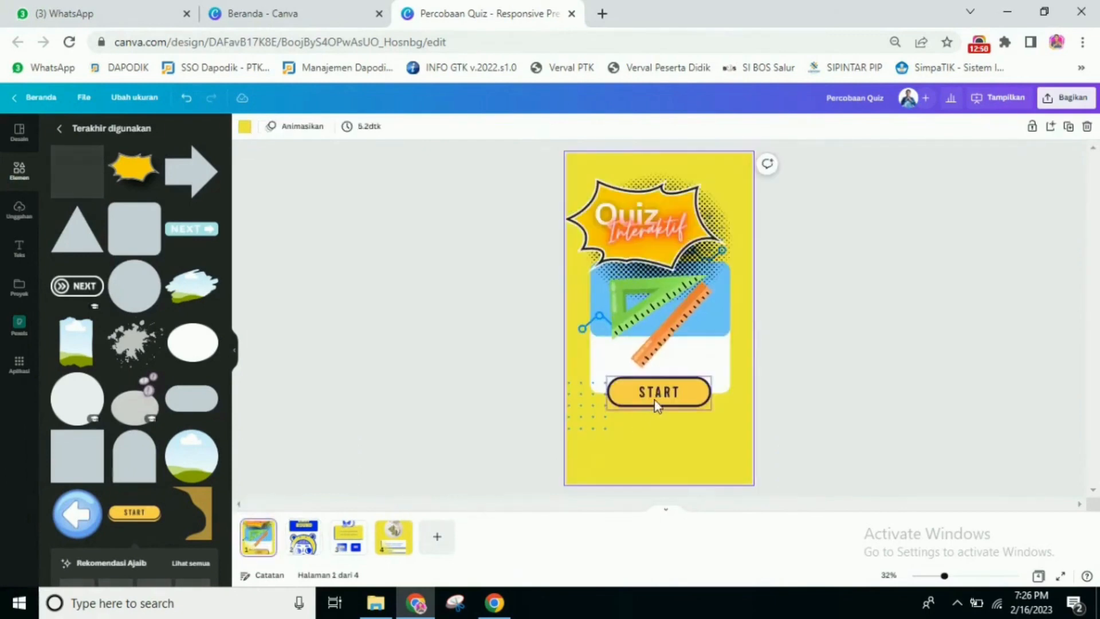
left_click(303, 539)
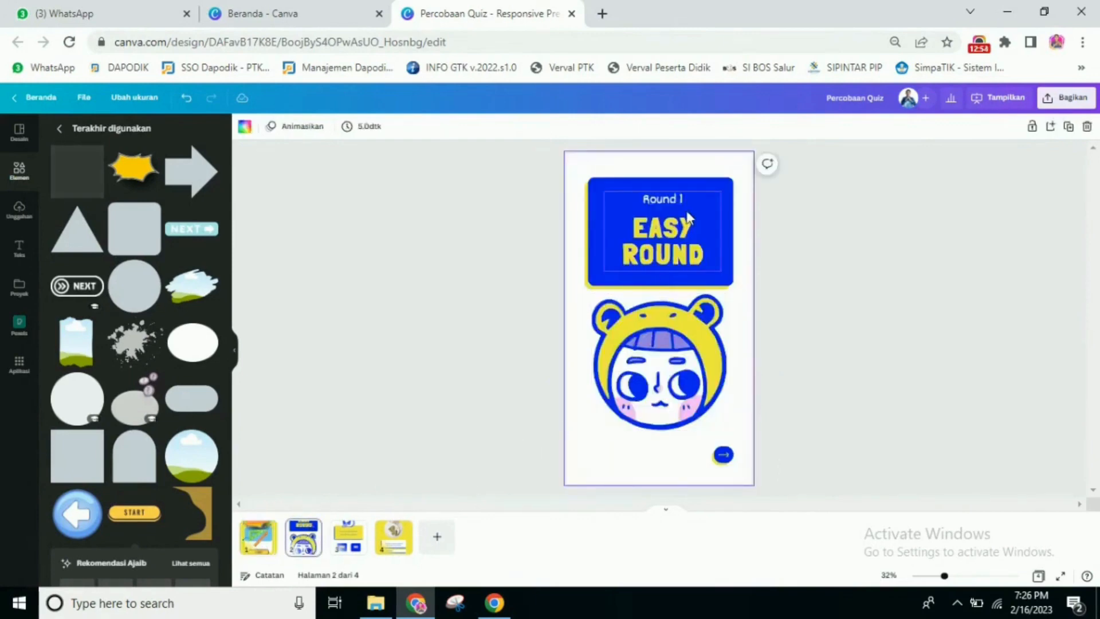
left_click(723, 455)
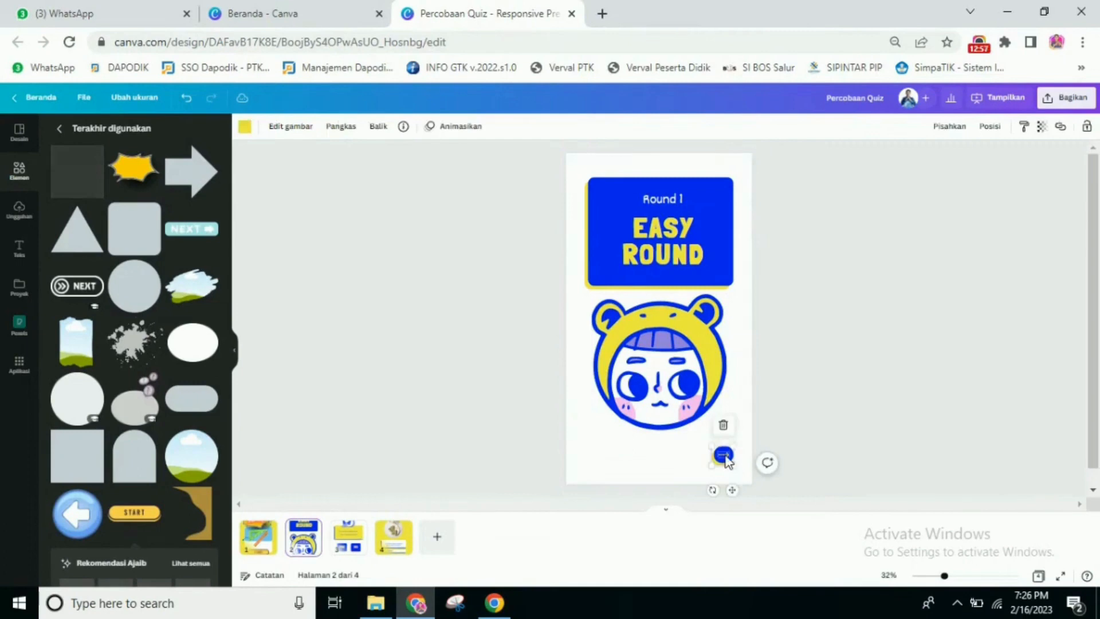
left_click(1064, 131)
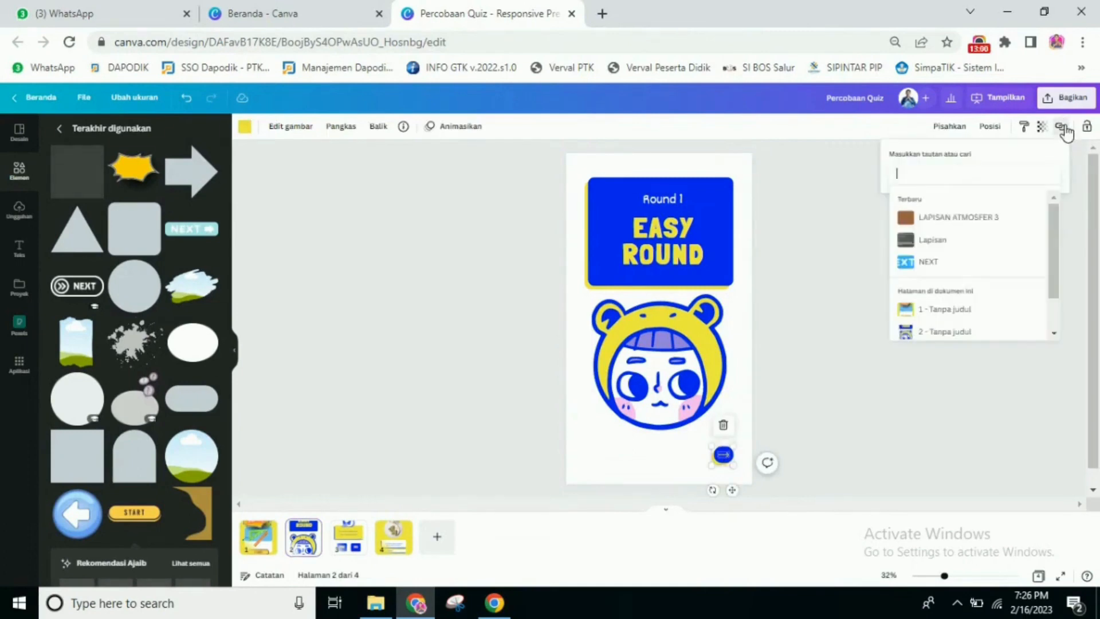
scroll(988, 293, "down", 2)
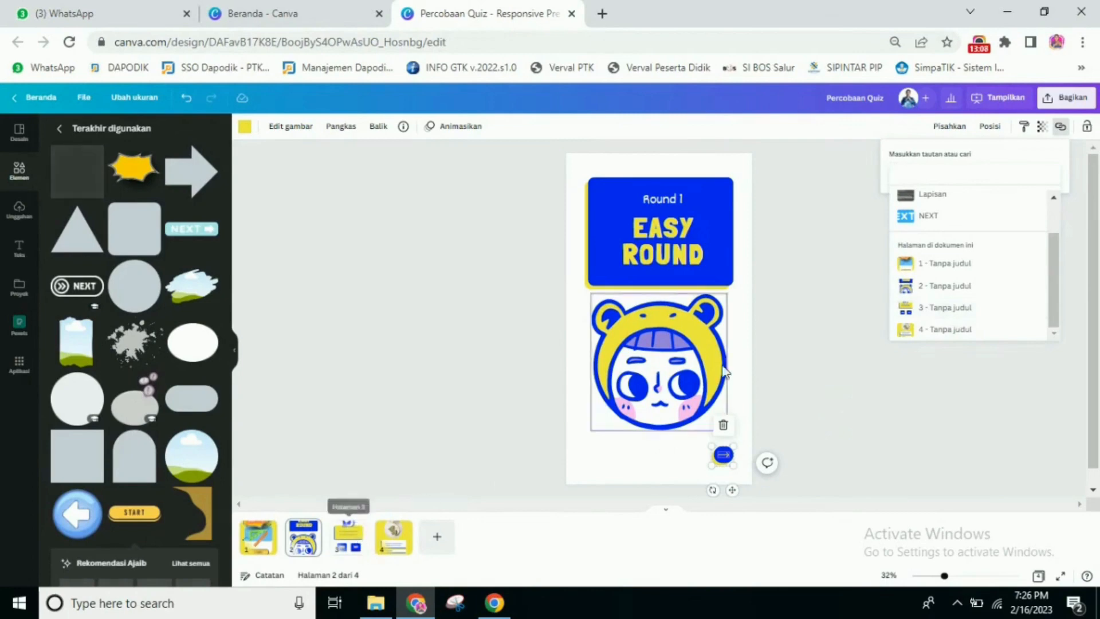
left_click(848, 303)
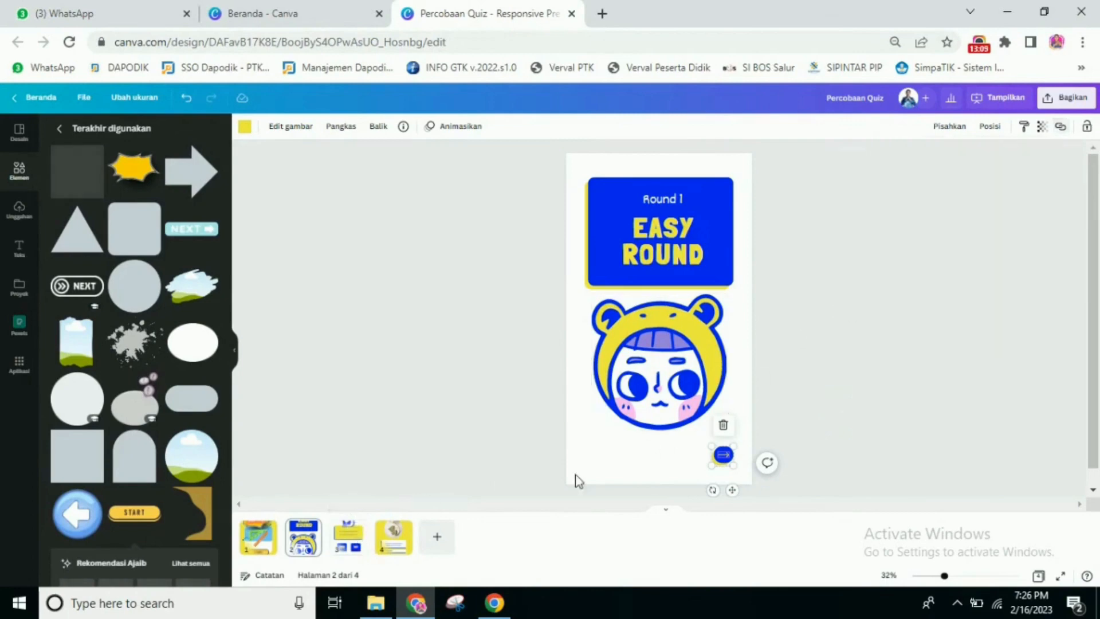
Give the yes/no question page the title "Soal 1"
right_click(355, 533)
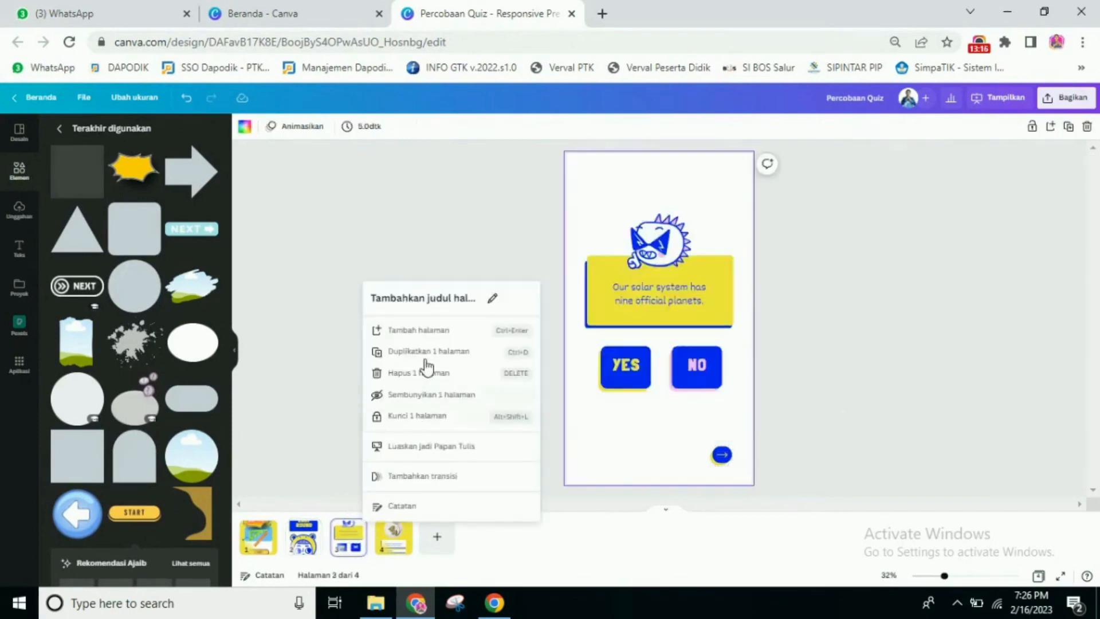
left_click(424, 295)
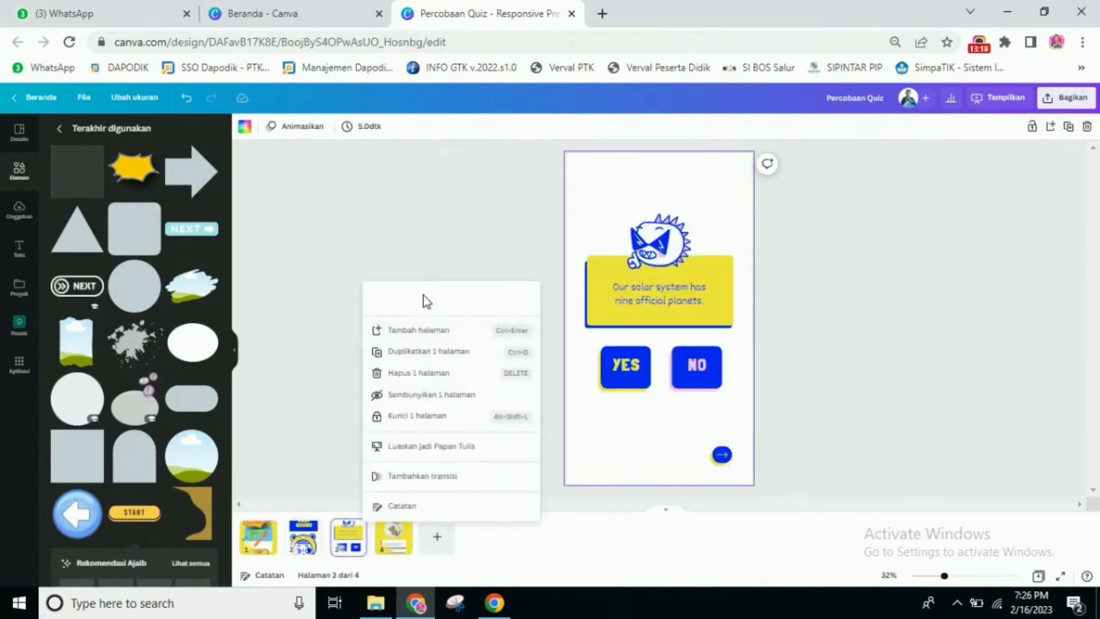
type("Soal 1")
left_click(269, 288)
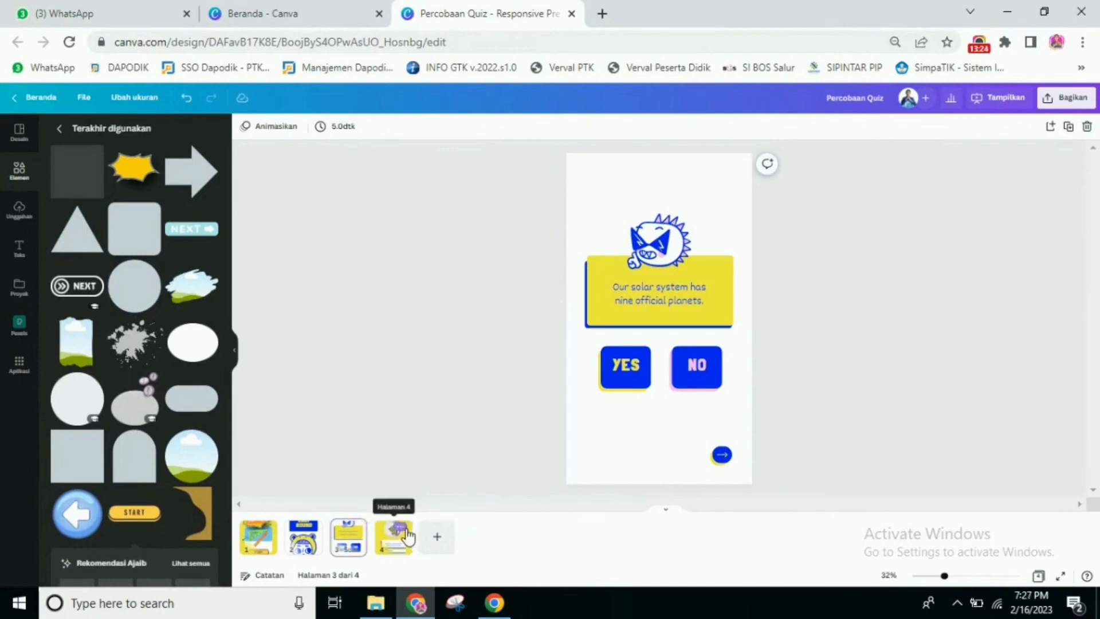
Give the multiple-choice page the title "Soal 2" and return to the "Easy Round" page
left_click(401, 527)
left_click(467, 302)
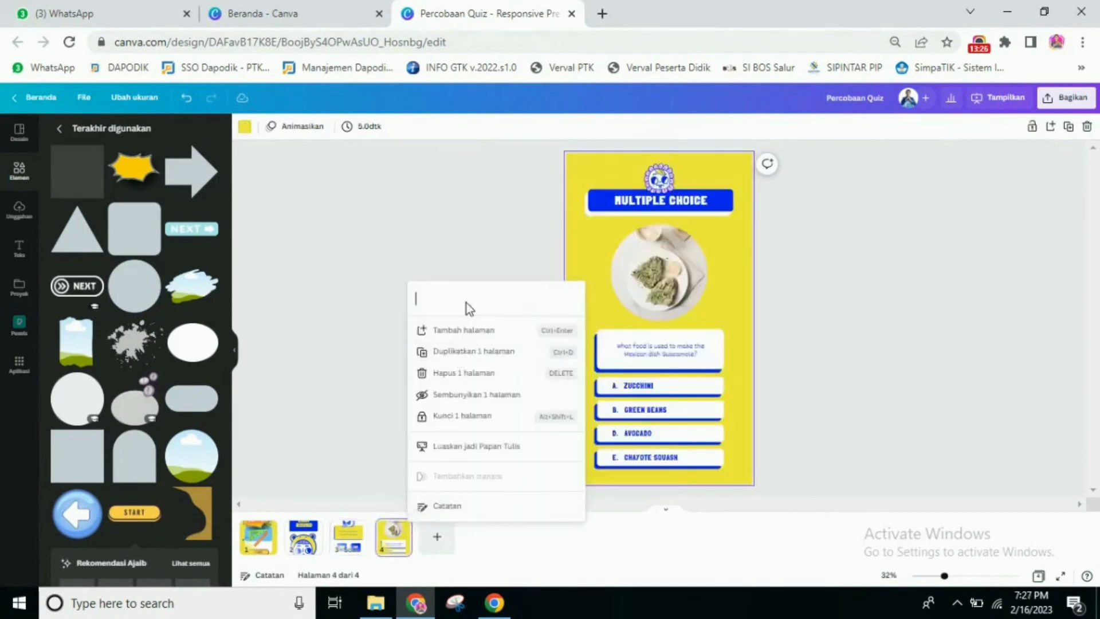
type("Soal 2")
left_click(316, 375)
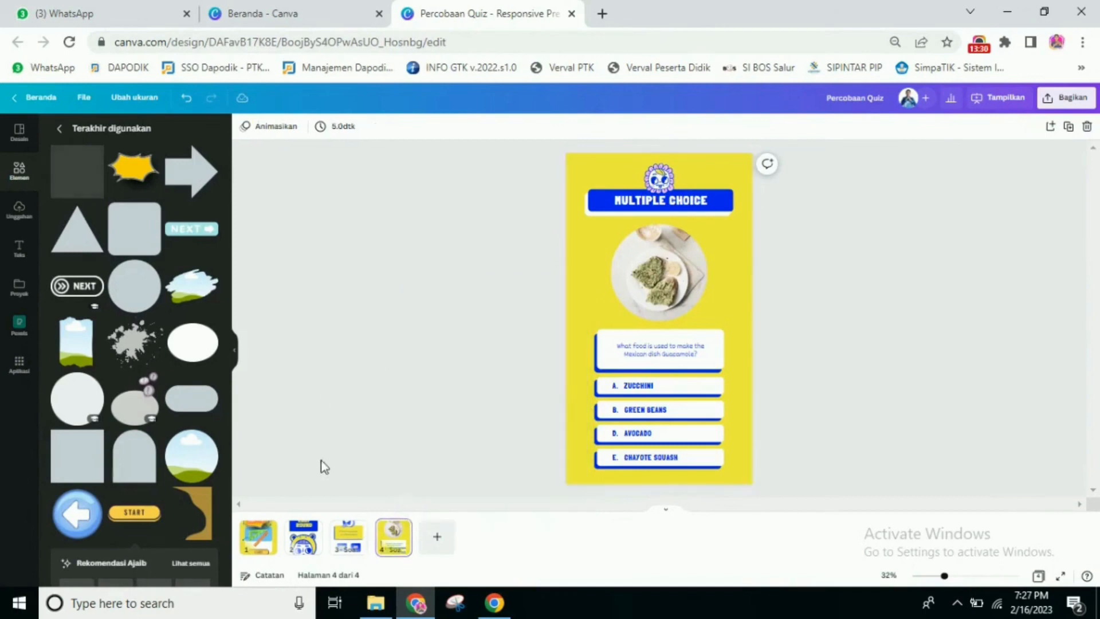
left_click(301, 545)
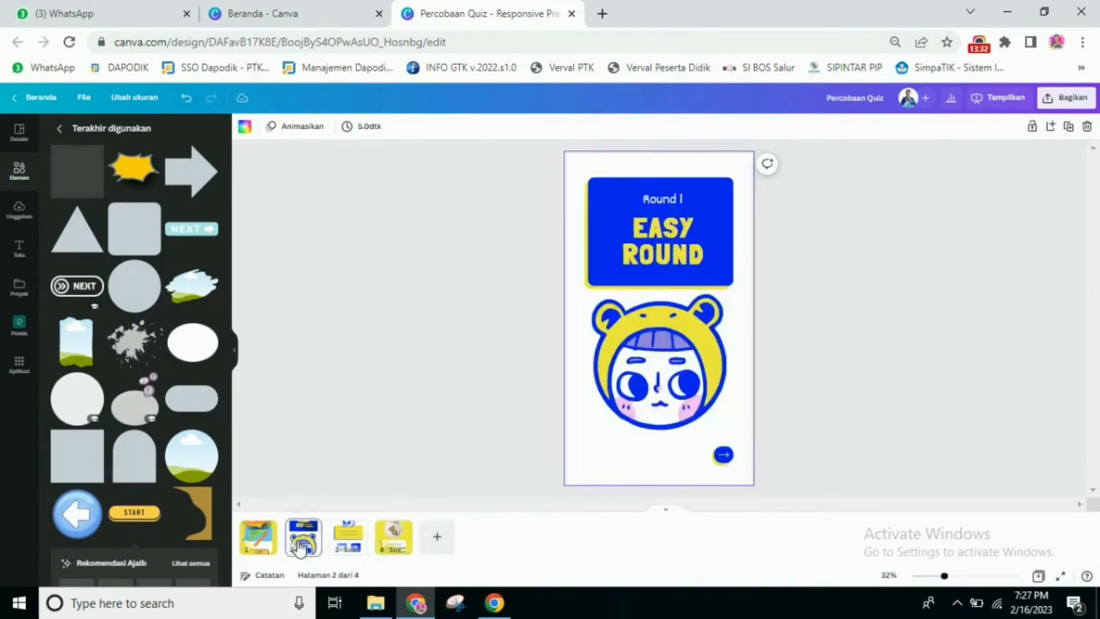
Link the arrow button on the "Easy Round" page to the page "3 - Soal 1"
left_click(724, 455)
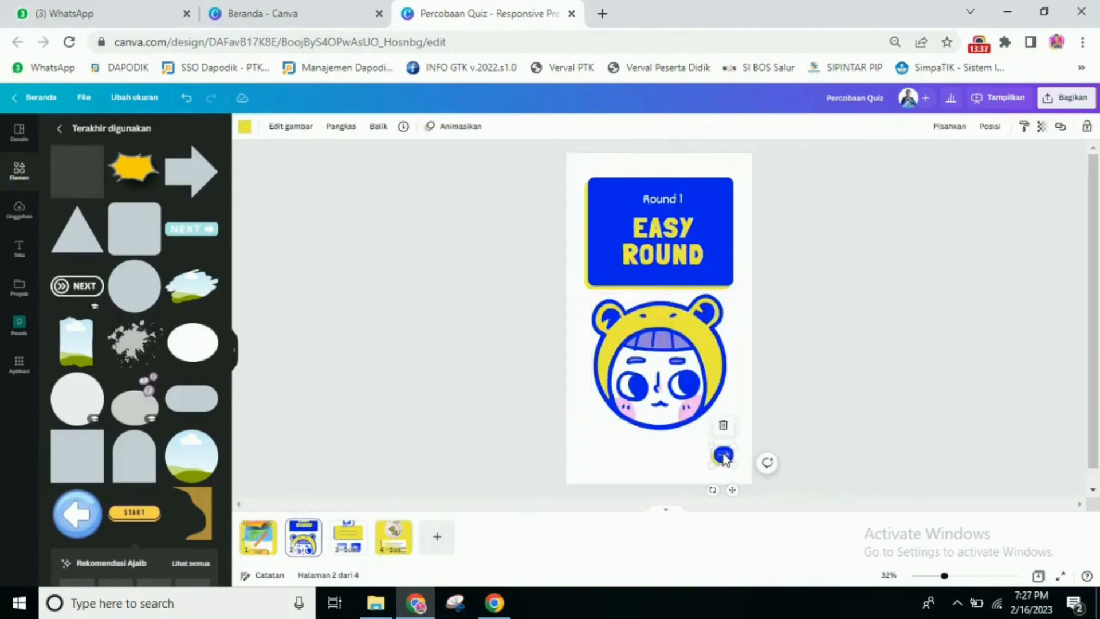
left_click(1061, 127)
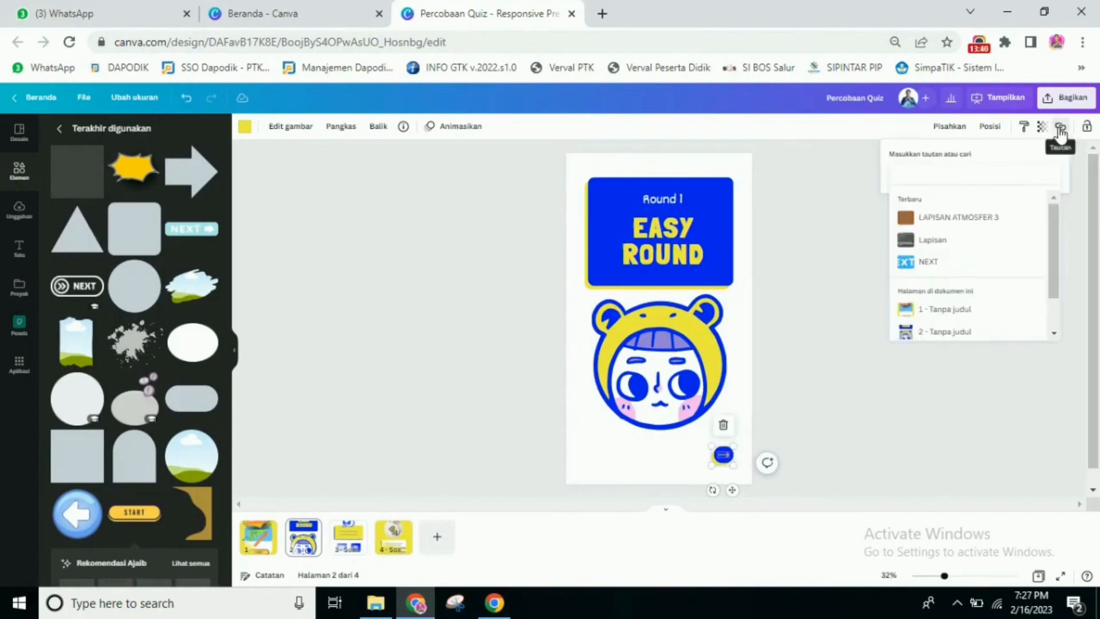
left_click(1059, 127)
left_click(1060, 127)
scroll(1004, 273, "down", 2)
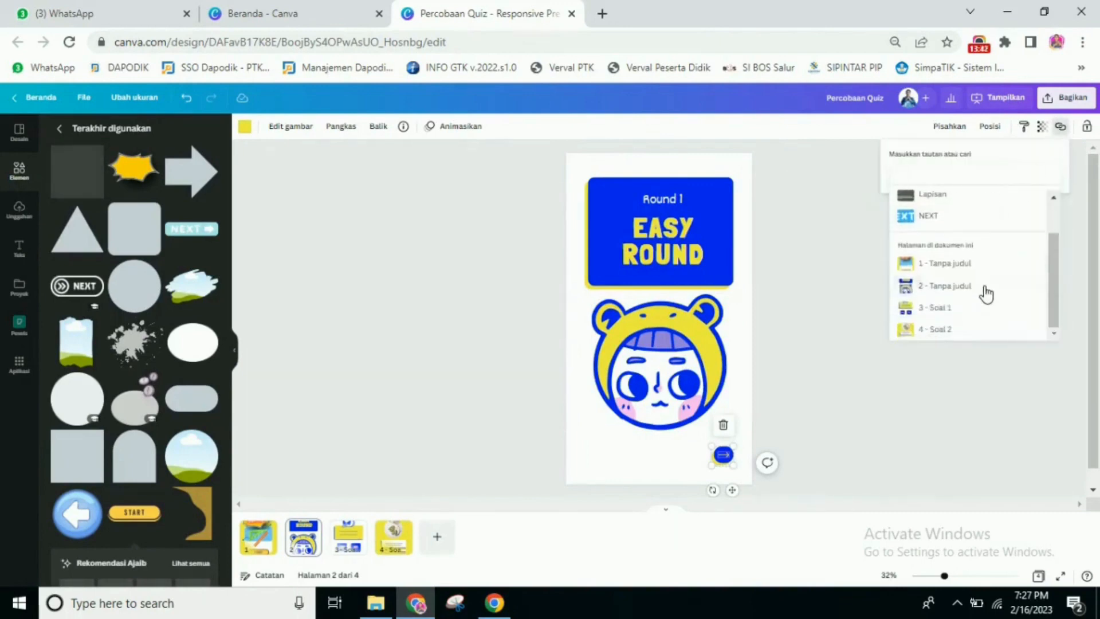
left_click(950, 307)
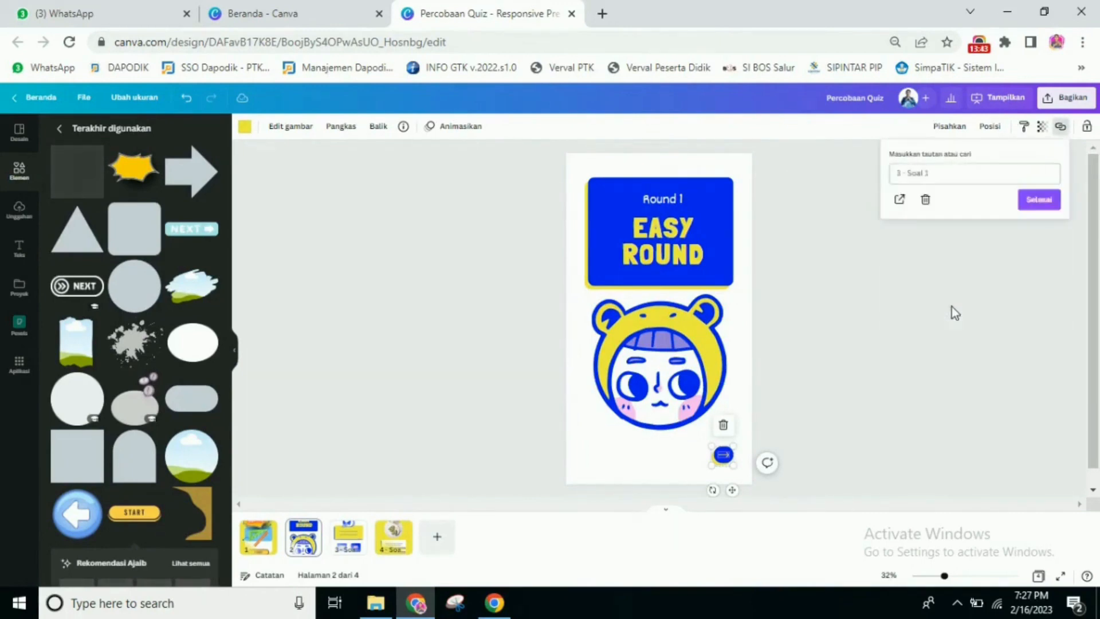
left_click(1034, 200)
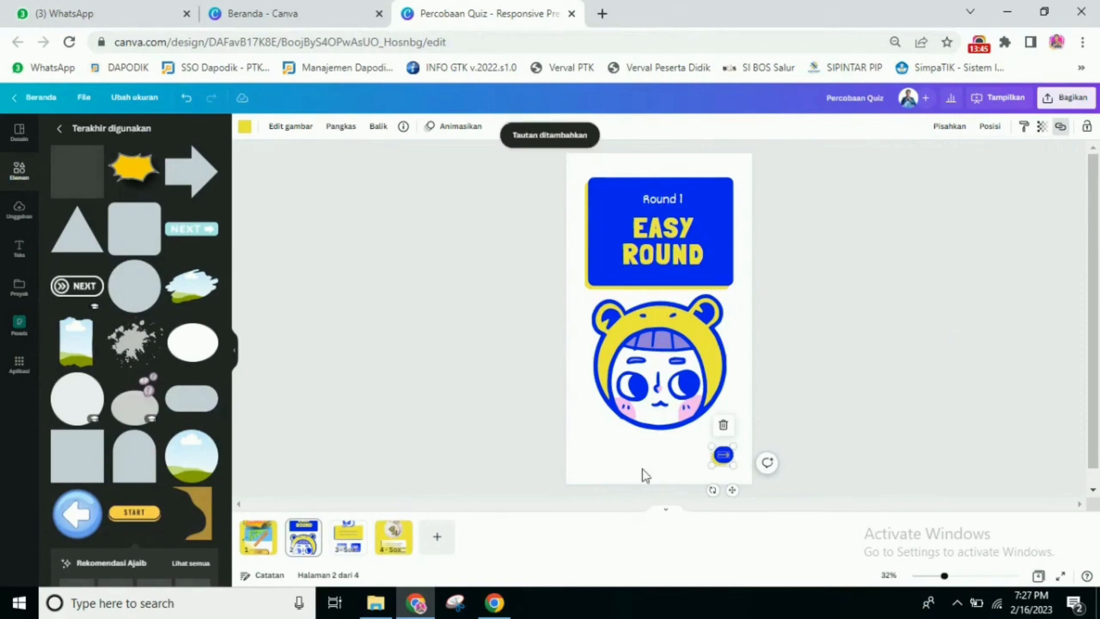
Replace the question text on the "Soal 1" page with "Benarkah Jakarta adalah ibukota Indonesia ?"
left_click(347, 539)
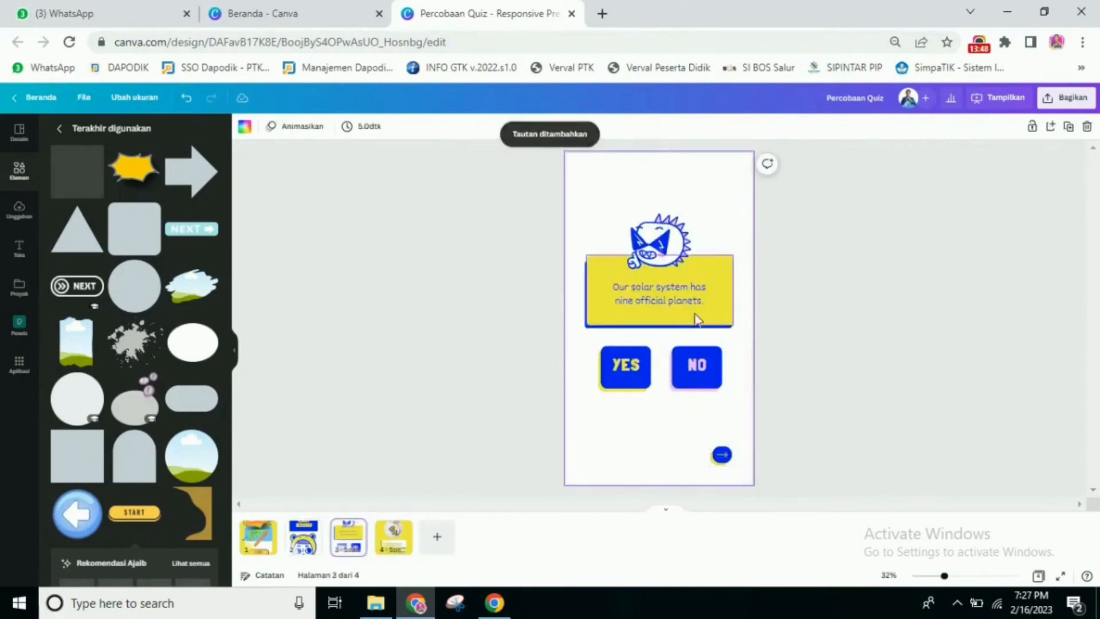
double_click(658, 293)
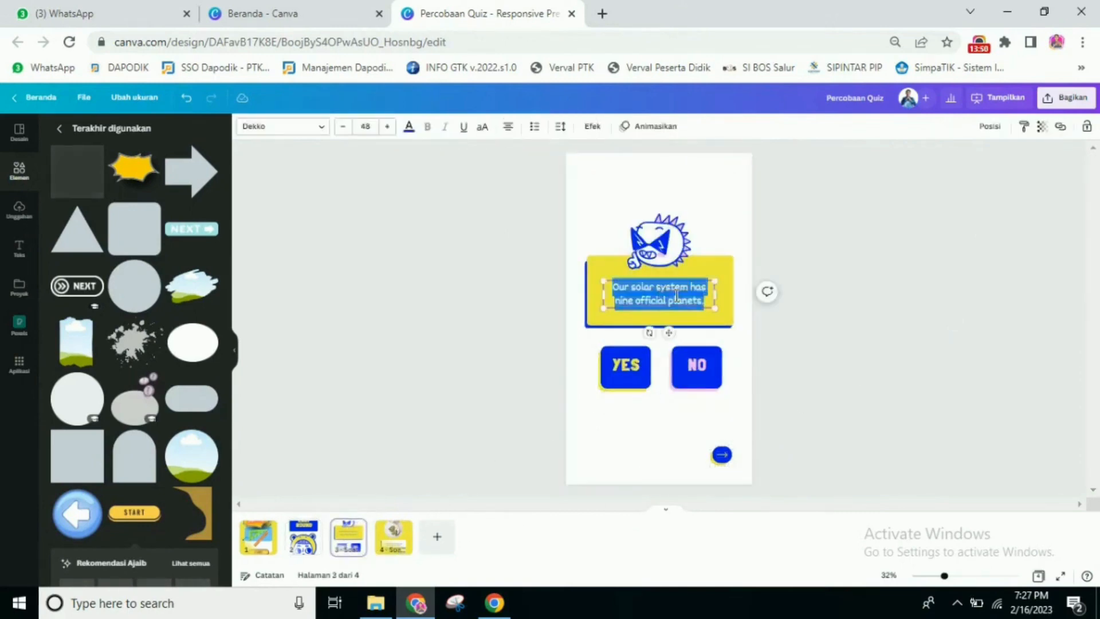
type("Ben")
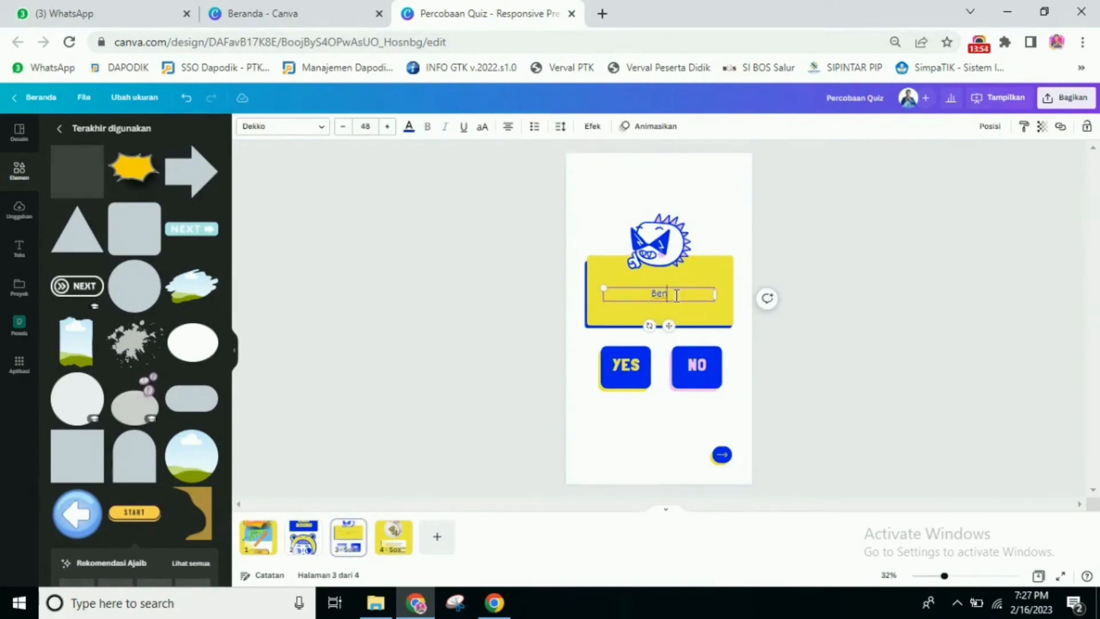
type("drkan")
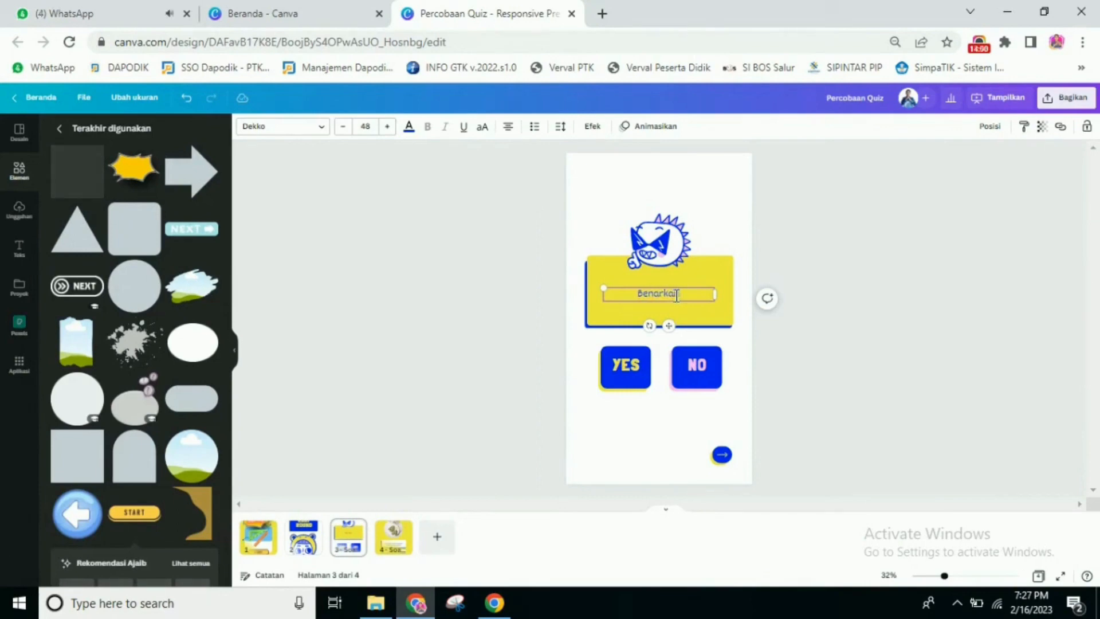
type(" Jakarta adal")
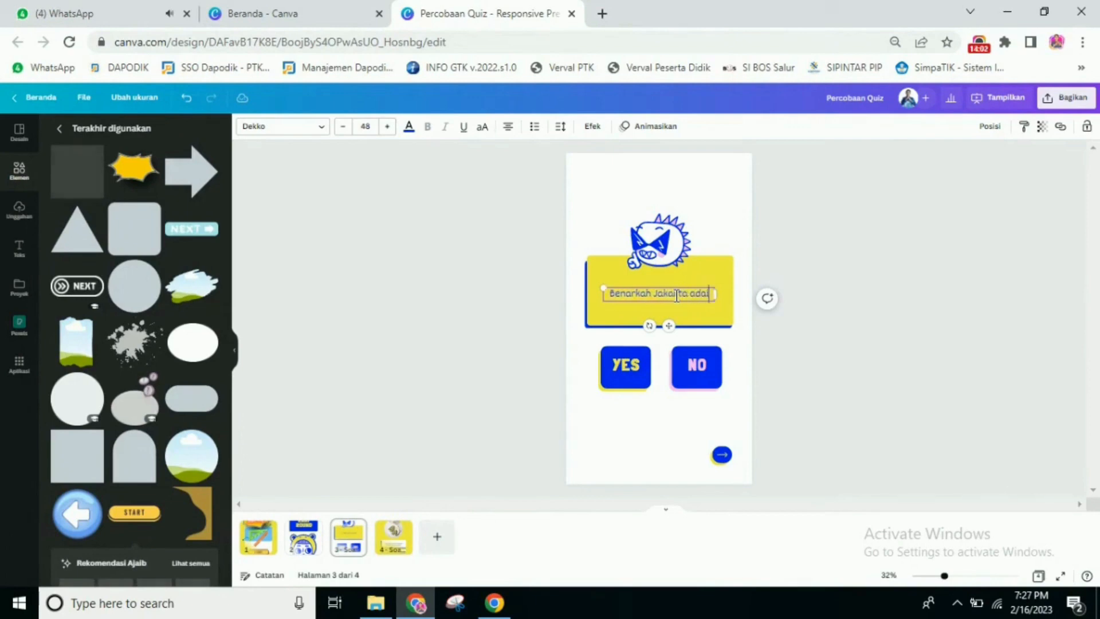
type("ah ibukota")
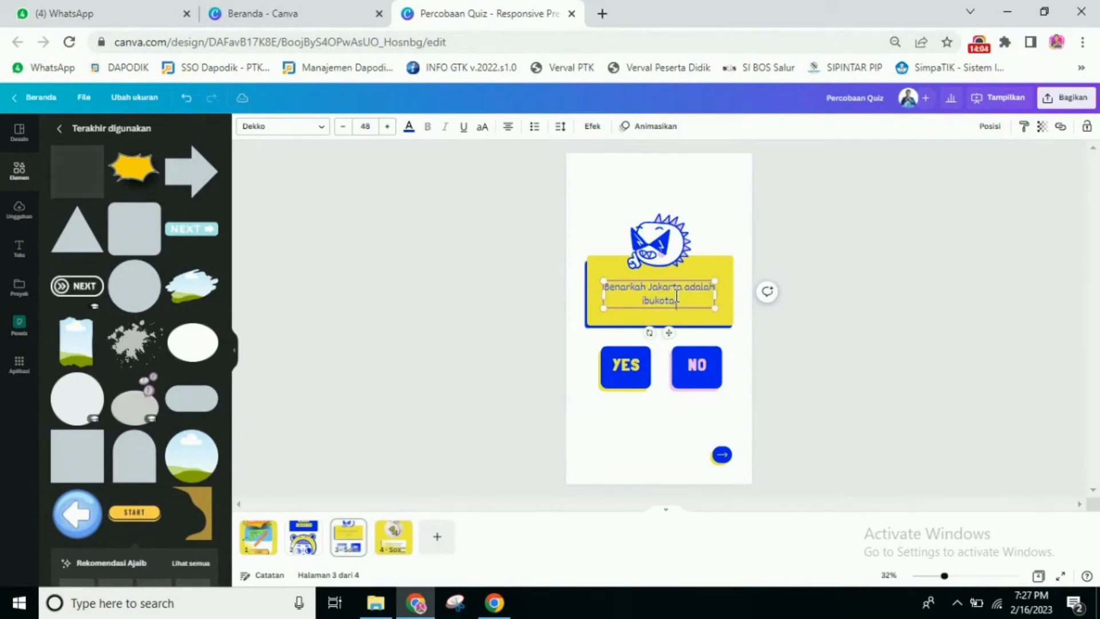
type(" Indonesia ?")
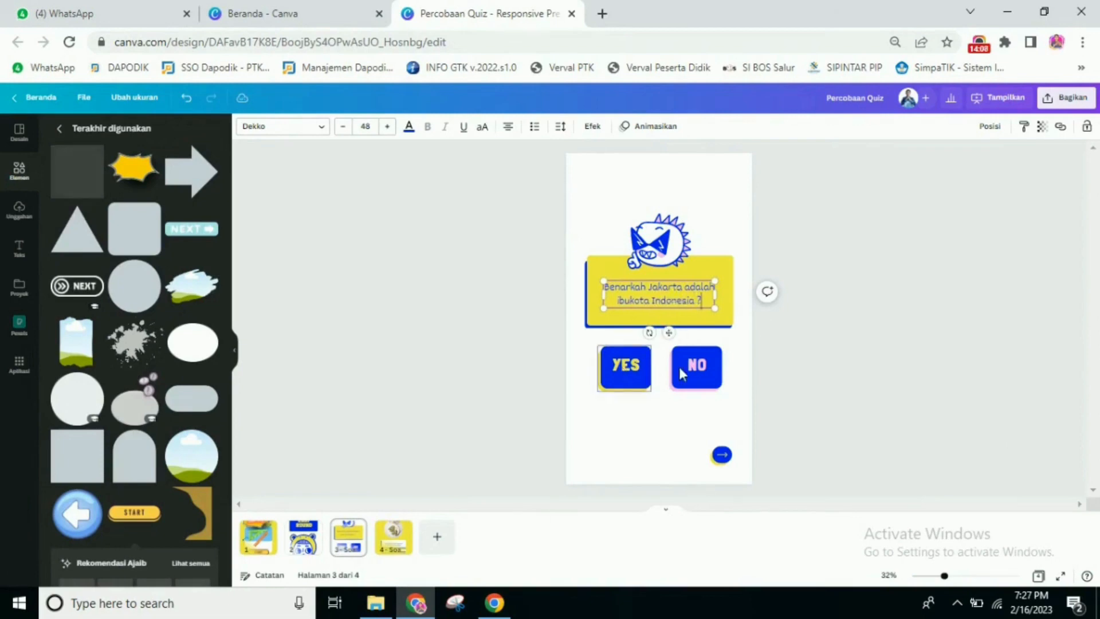
Ungroup the YES button and pull its label and blue box away from the yellow backing
left_click(633, 368)
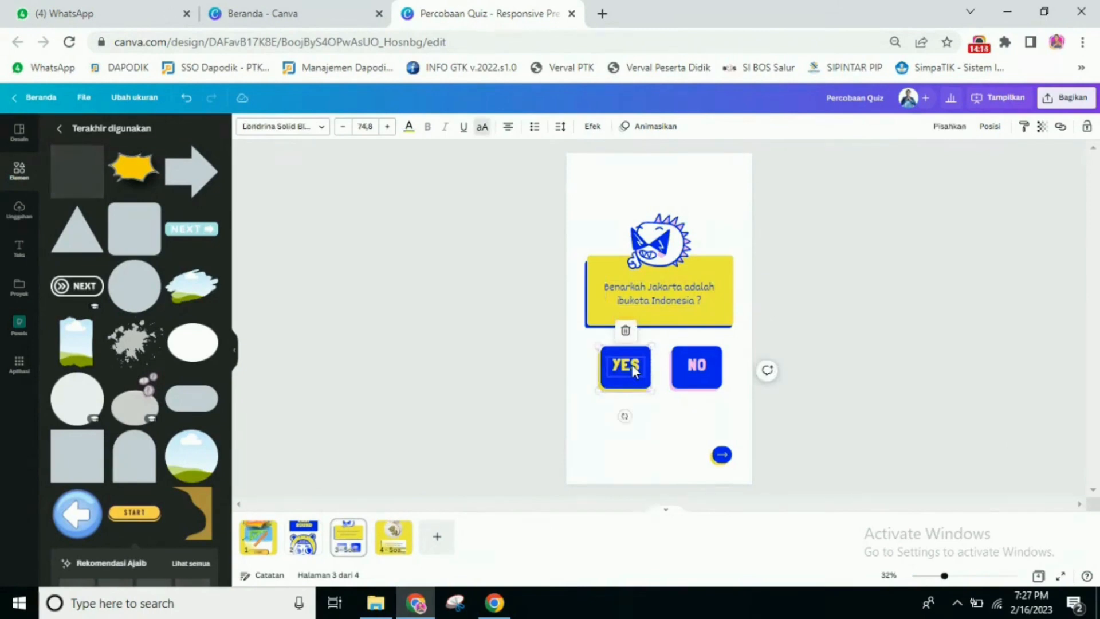
left_click(955, 129)
left_click(909, 329)
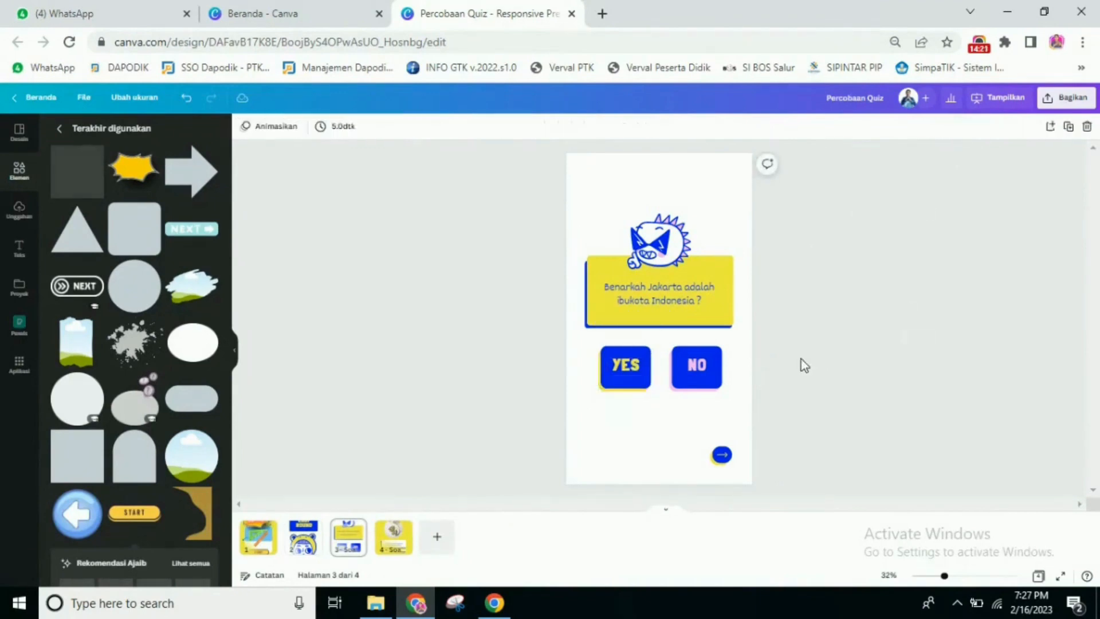
left_click(627, 365)
left_click_drag(631, 367, 606, 422)
left_click(617, 359)
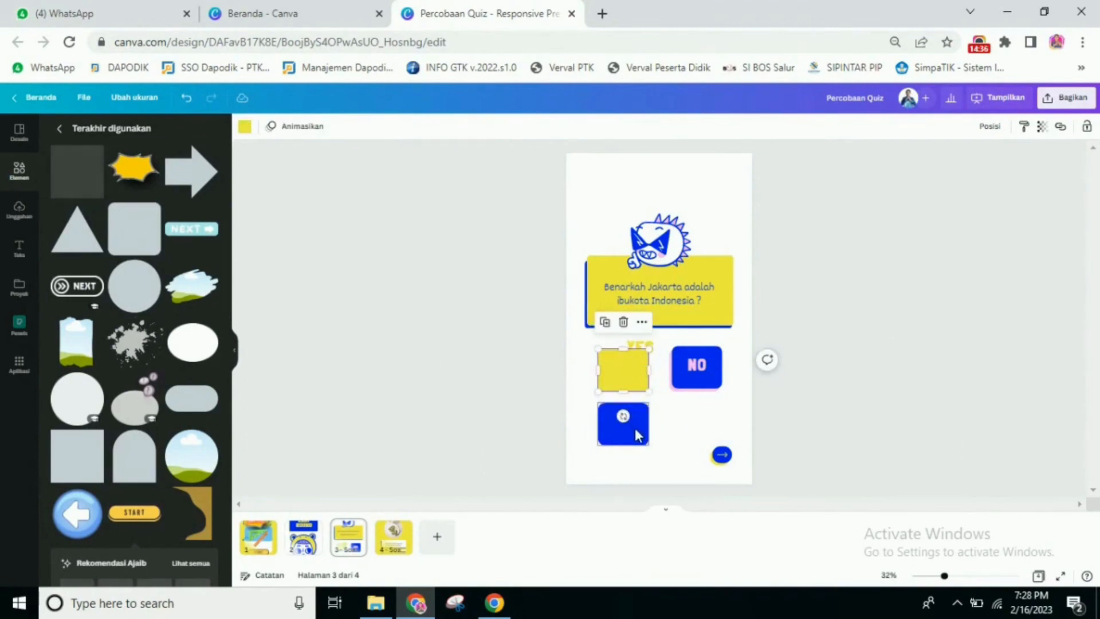
Move the blue box back over the yellow backing and centre the YES label on it
left_click_drag(638, 430, 642, 372)
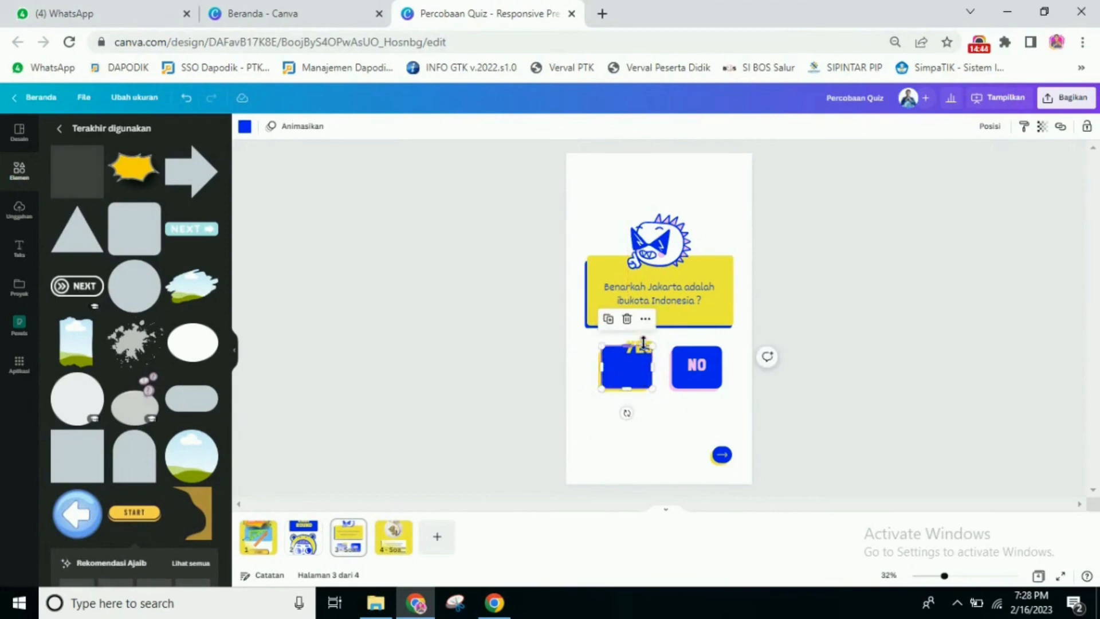
left_click(821, 314)
left_click_drag(641, 349, 626, 363)
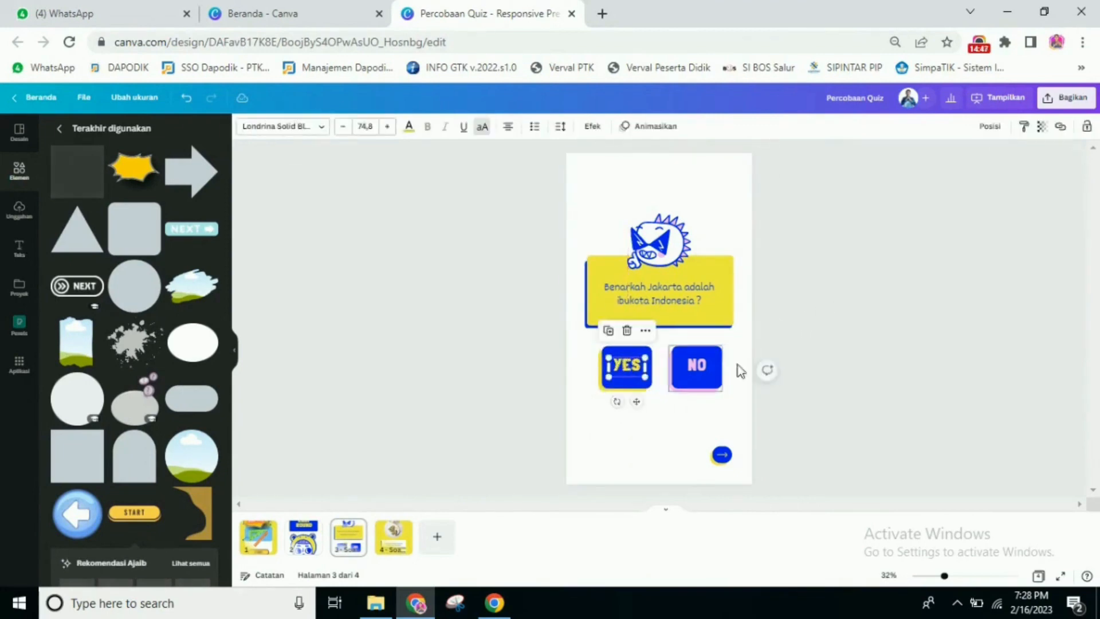
left_click(921, 344)
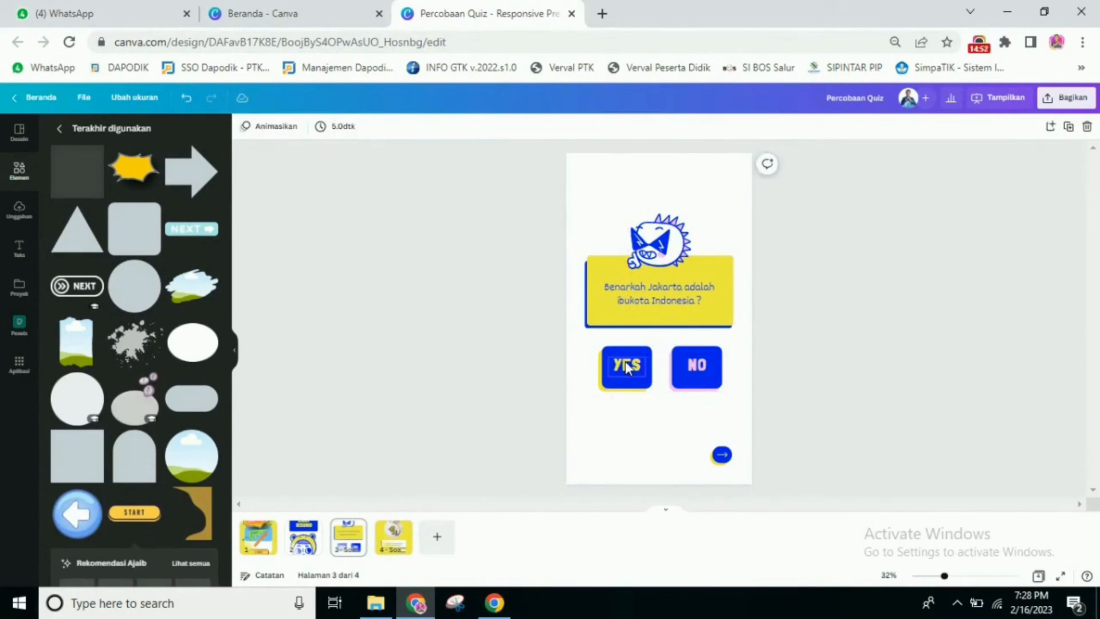
Group the YES label, blue box and yellow backing into one button
left_click(628, 368)
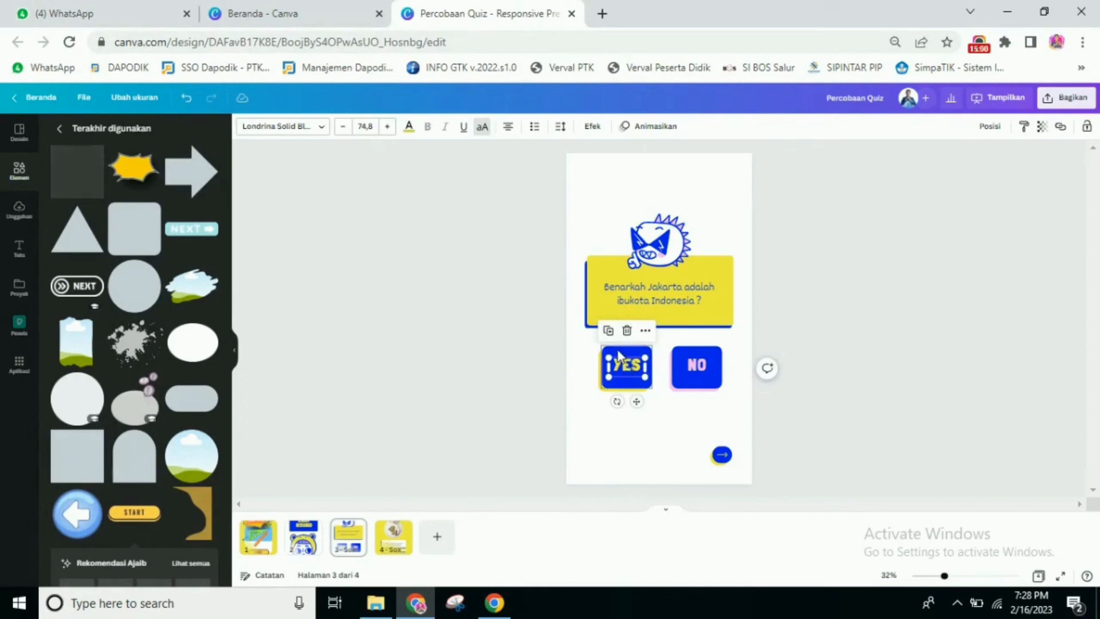
left_click(620, 356)
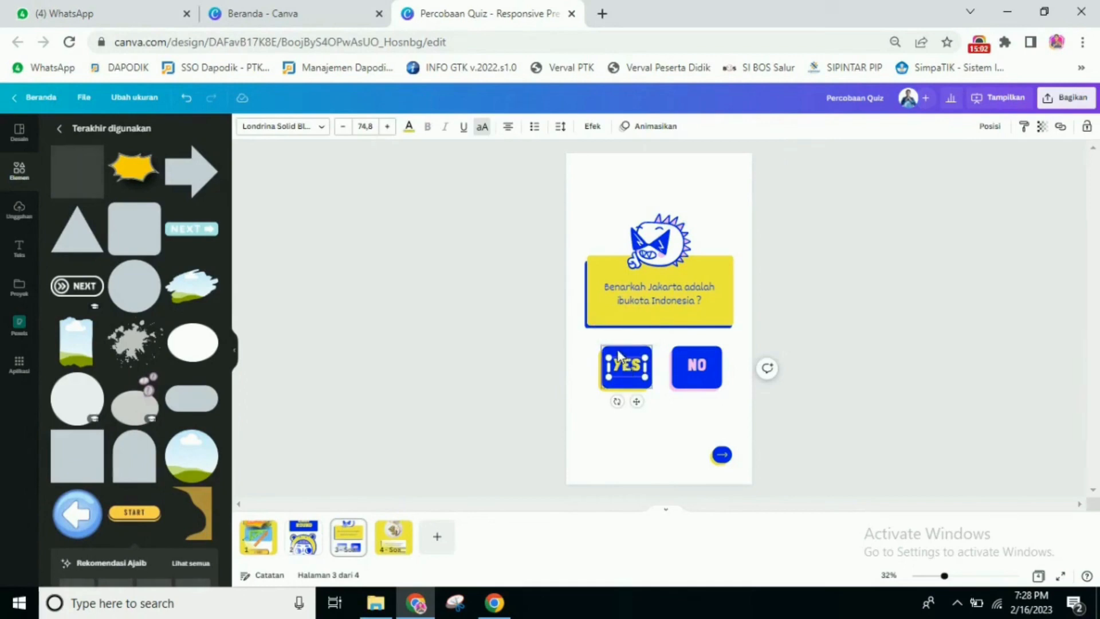
left_click(619, 355, "shift")
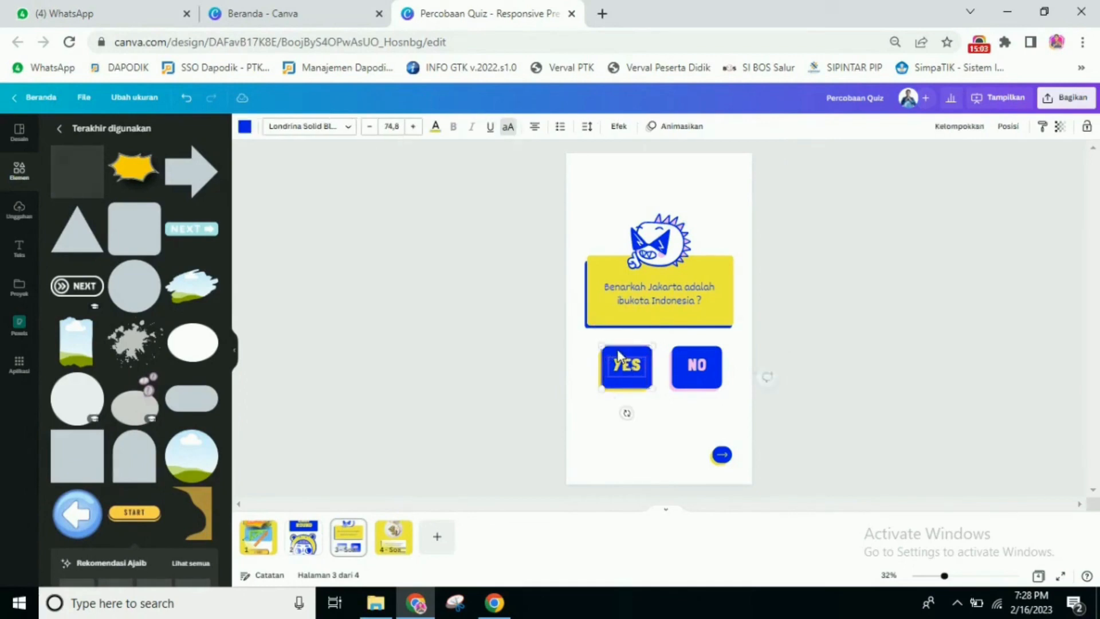
left_click(602, 383, "shift")
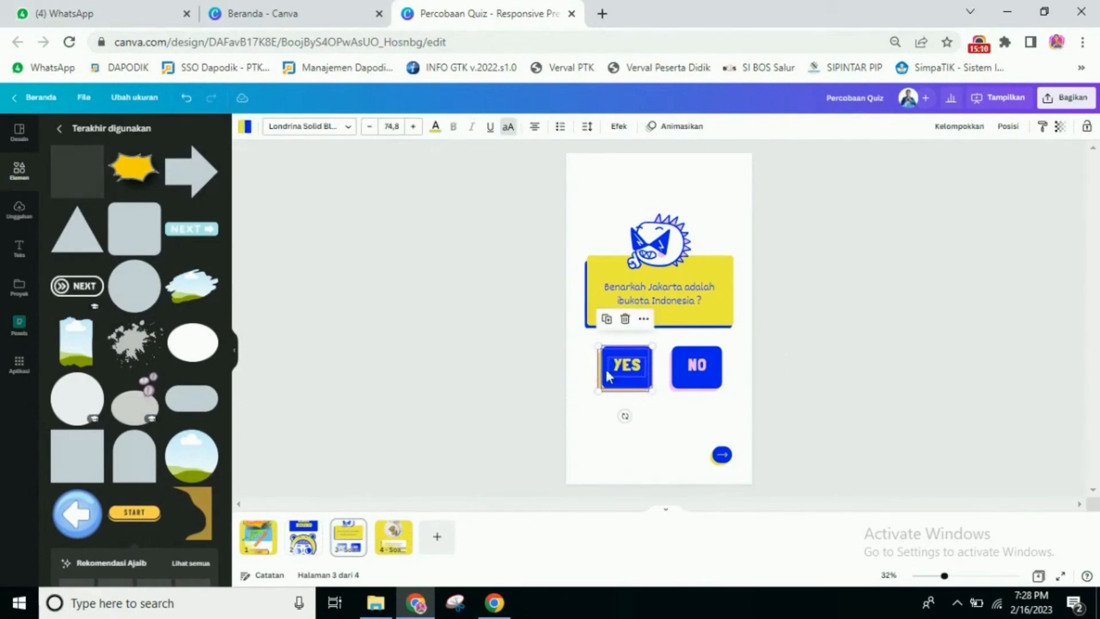
left_click(966, 132)
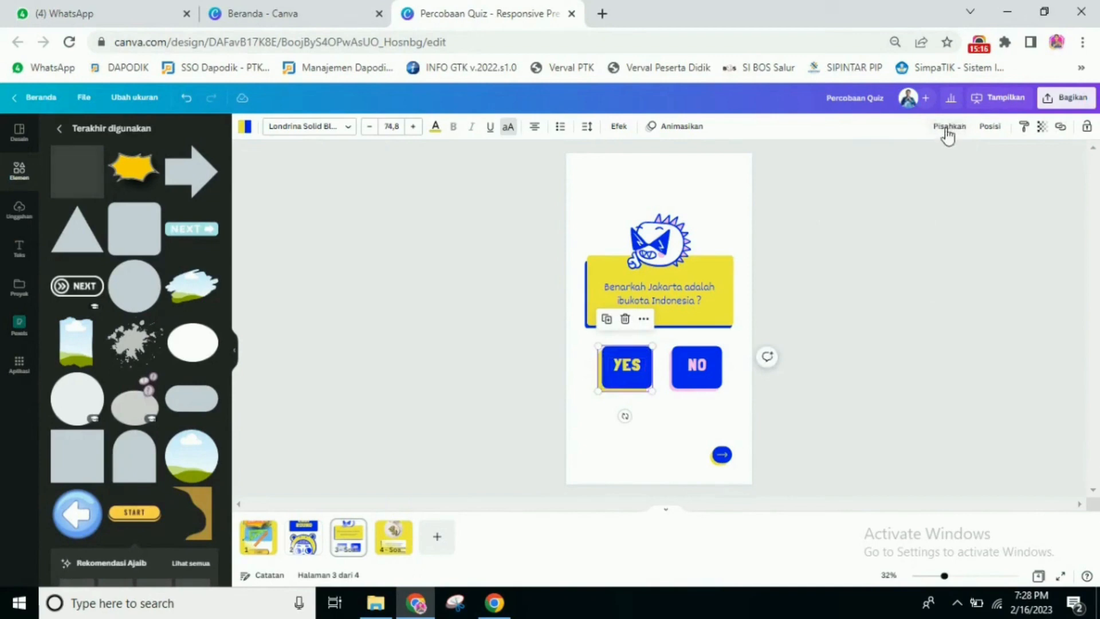
left_click(683, 383)
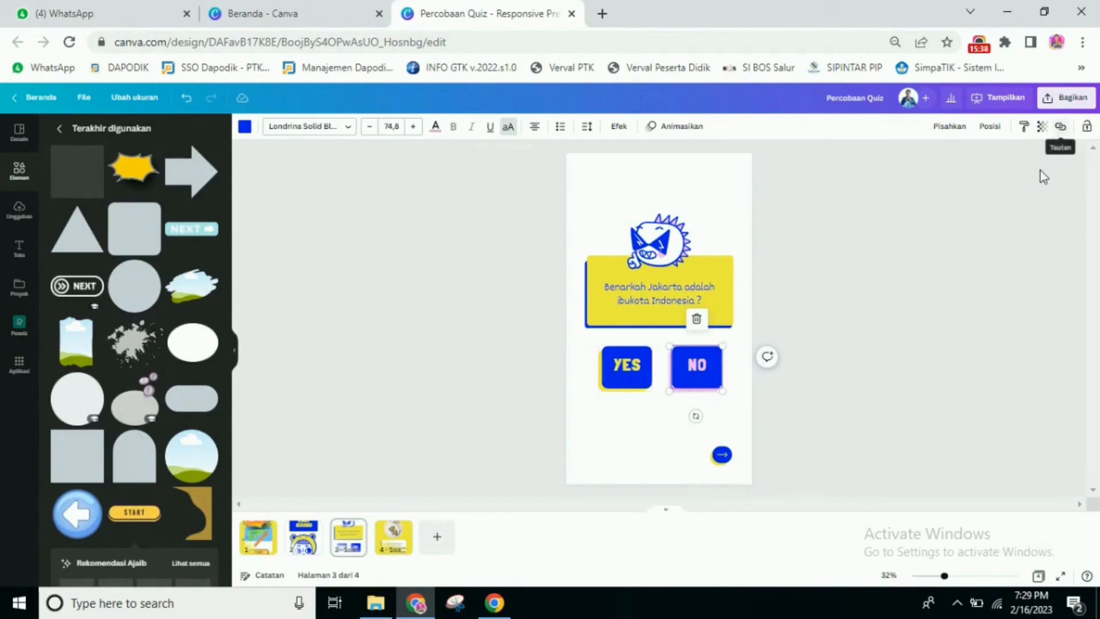
left_click(951, 273)
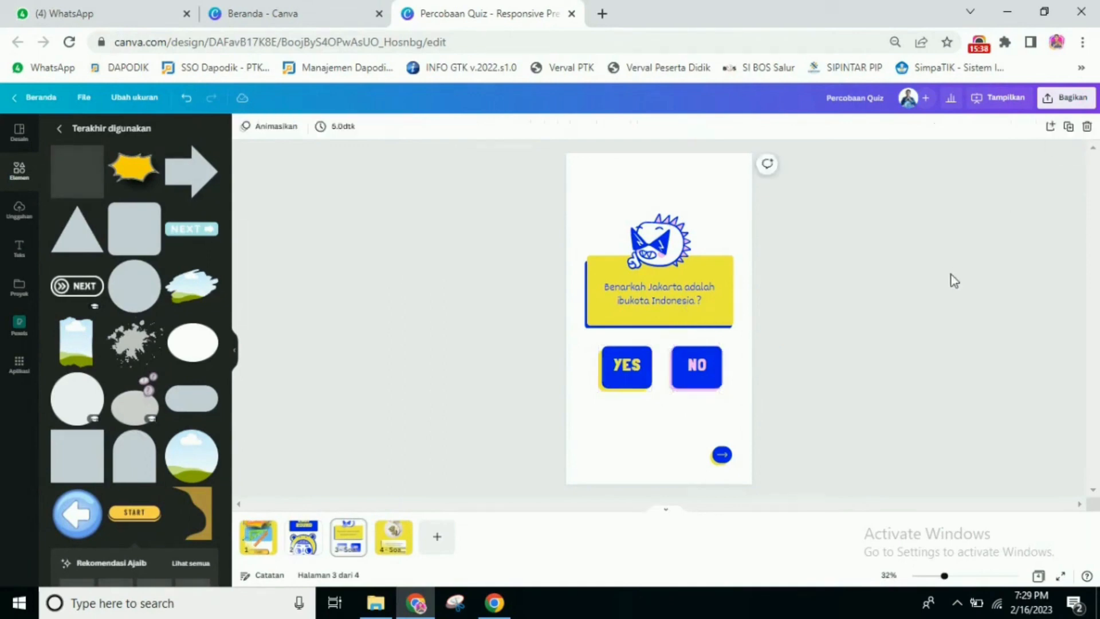
left_click(627, 372)
left_click(627, 367)
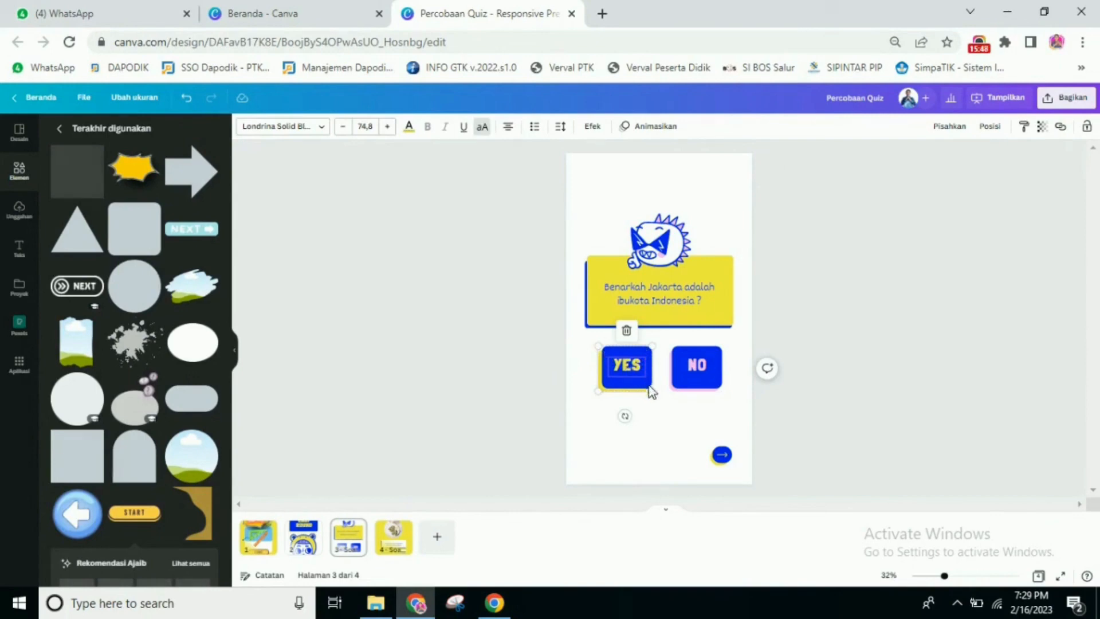
left_click(850, 321)
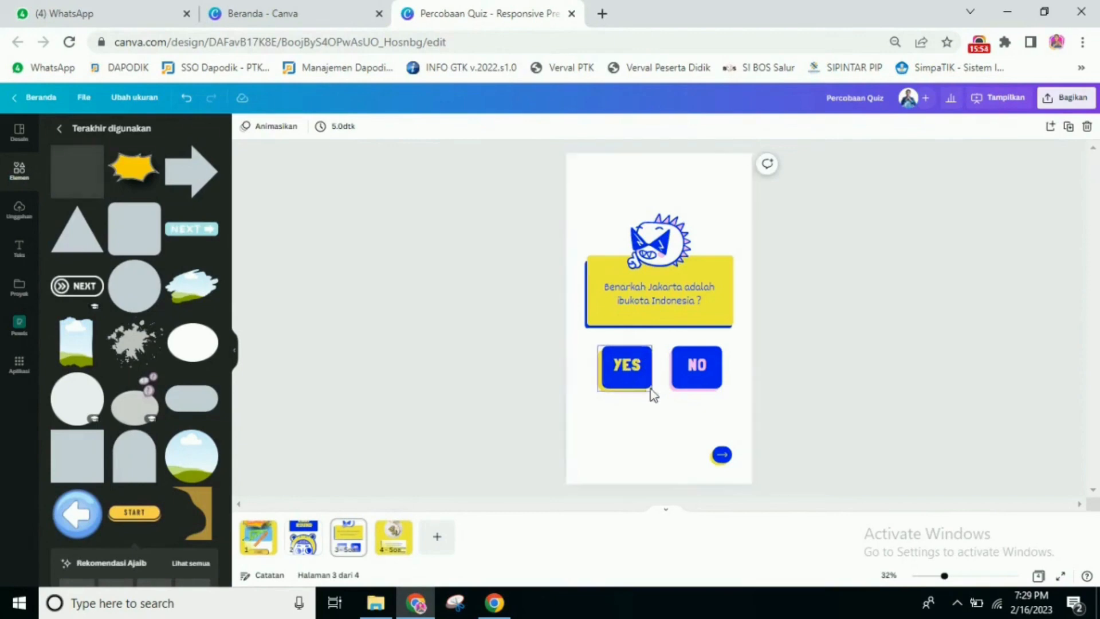
Delete the arrow button from the "Soal 1" page, including its blue shape, yellow backing and arrow
left_click(721, 455)
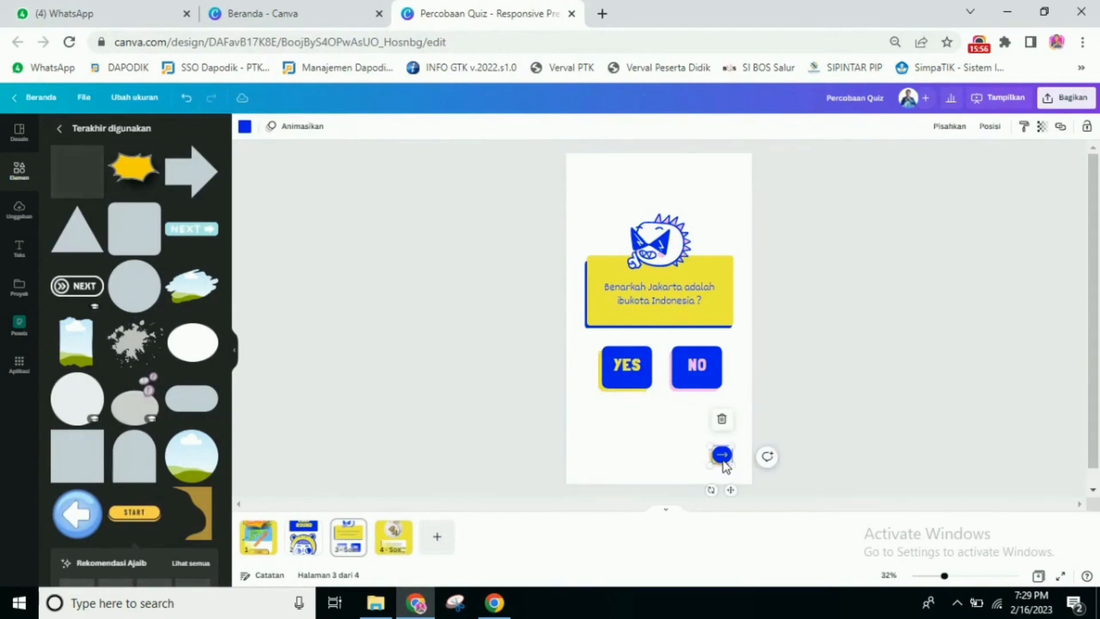
key("Delete")
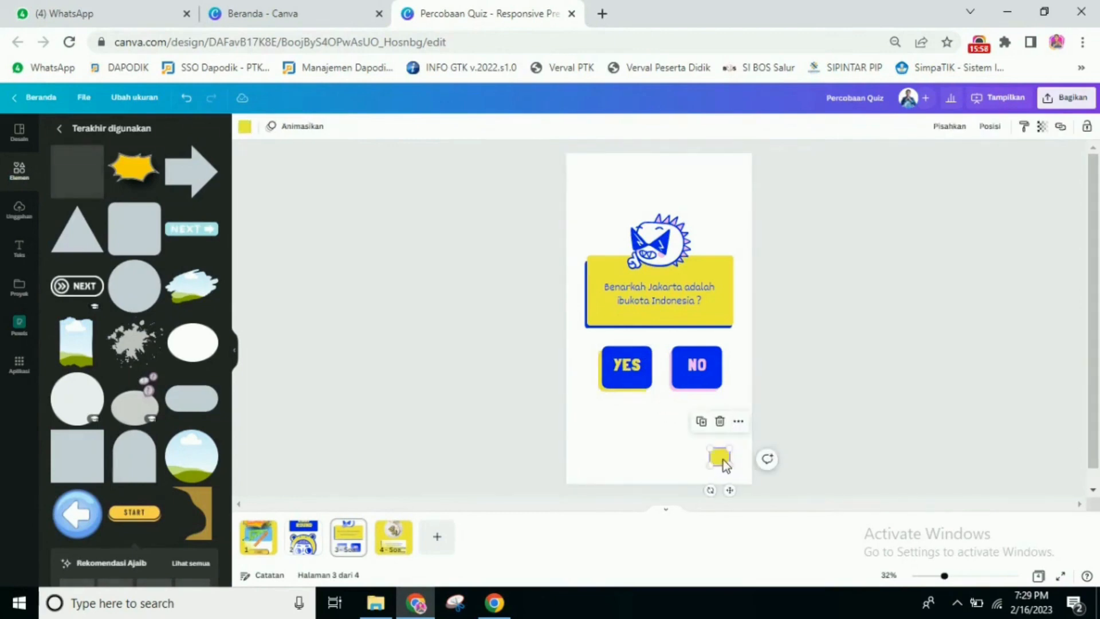
left_click(723, 460)
left_click(723, 457)
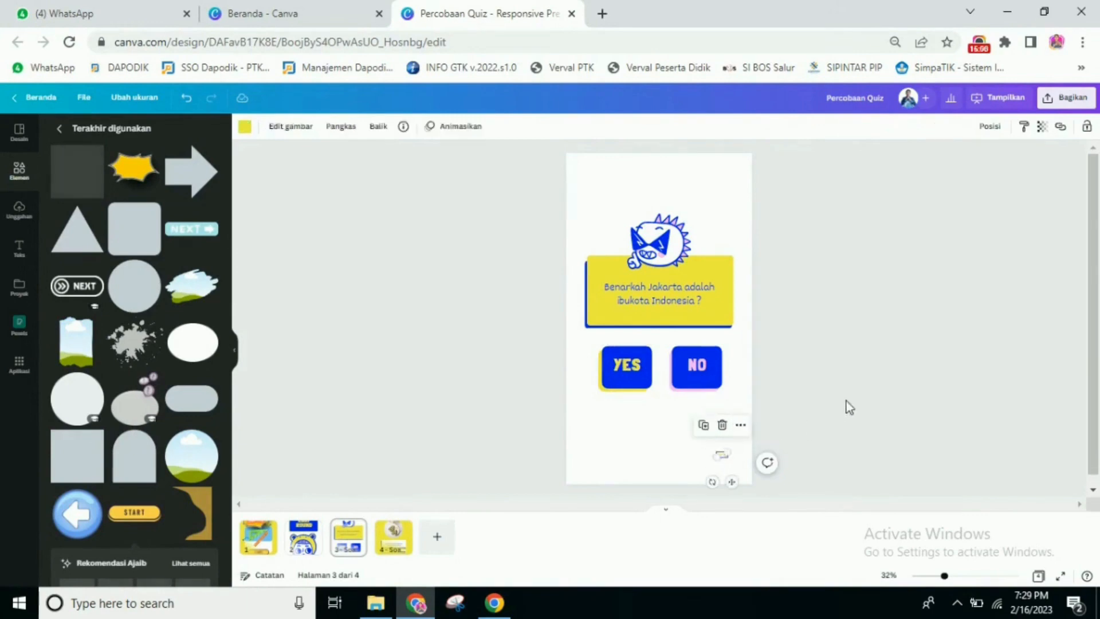
key("Delete")
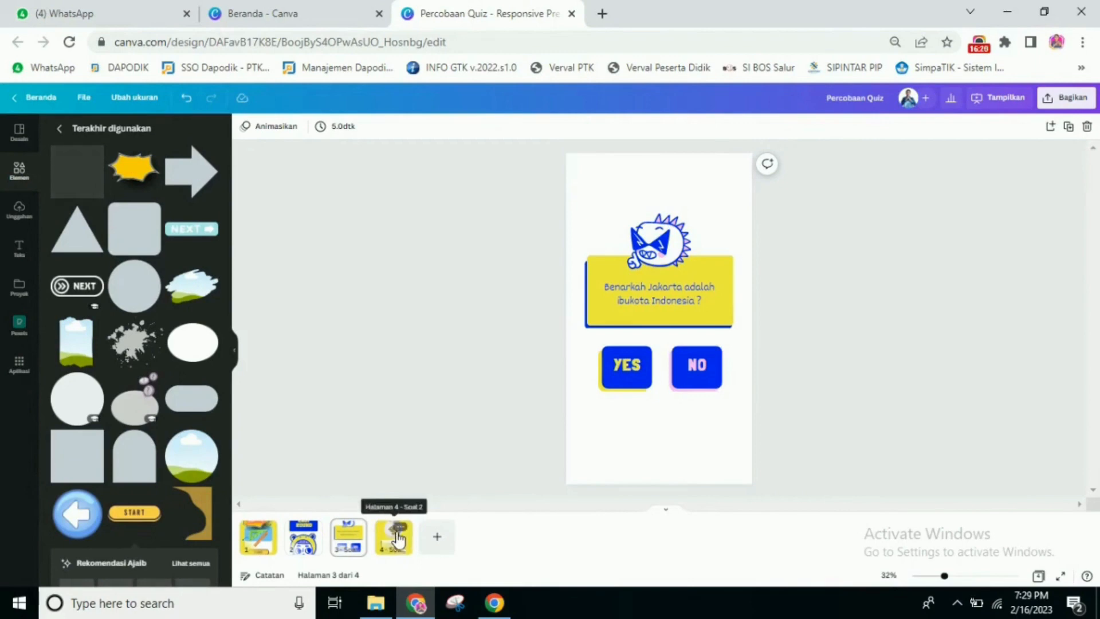
Duplicate the "Easy Round" page and place the copy between the "Soal 1" and "Soal 2" pages
left_click(397, 538)
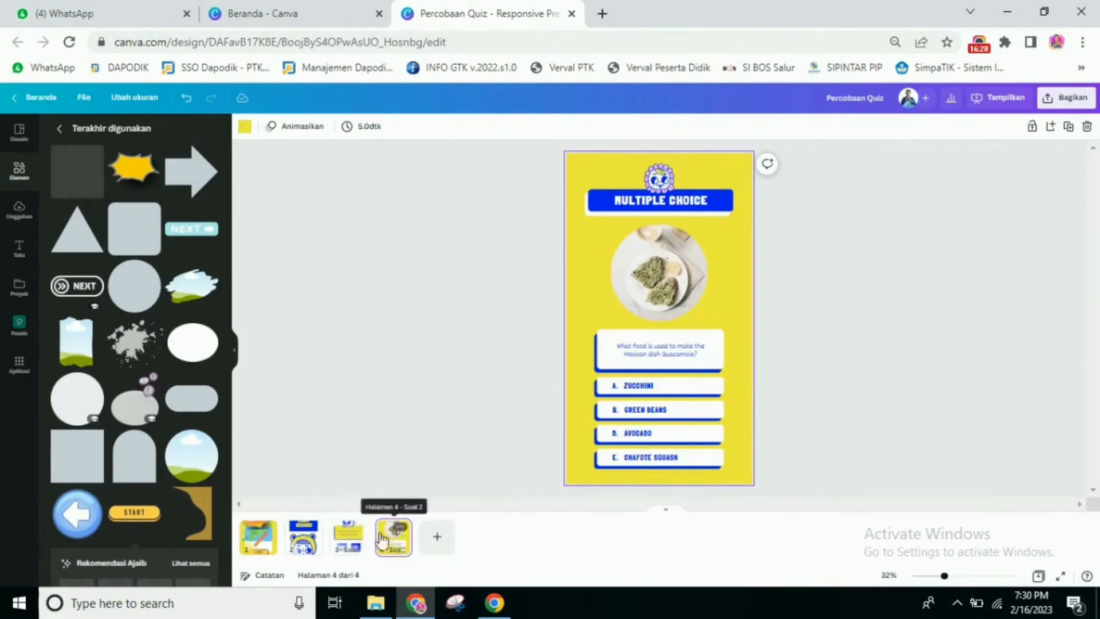
right_click(311, 537)
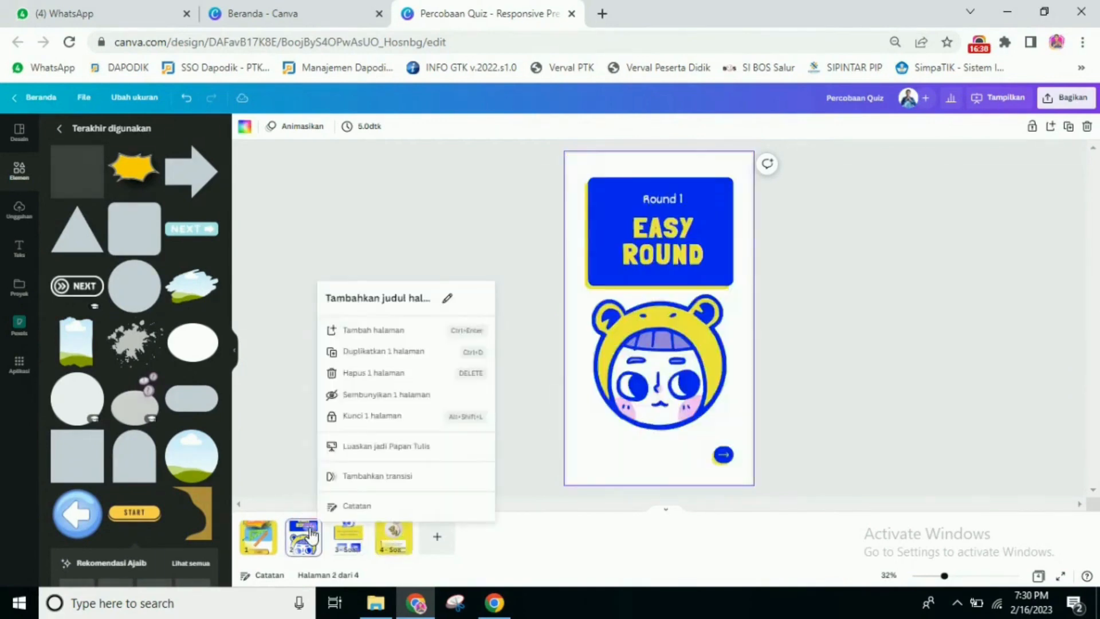
left_click(366, 352)
left_click_drag(348, 544, 423, 544)
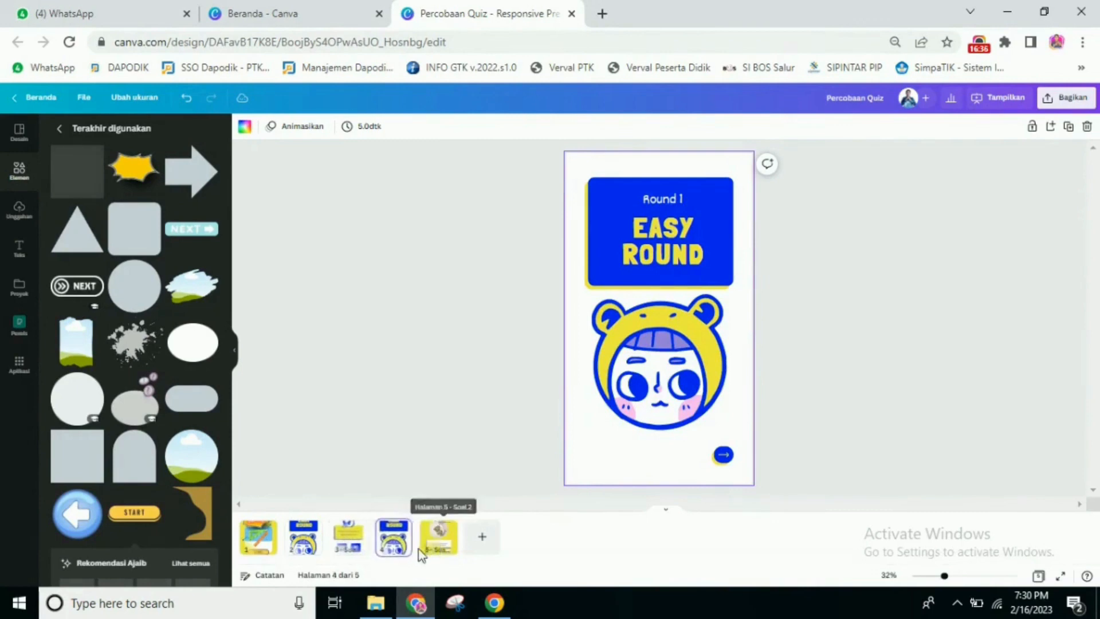
Ungroup the heading text on the copied "Easy Round" page and replace "Round 1" with "Selamat"
left_click(672, 199)
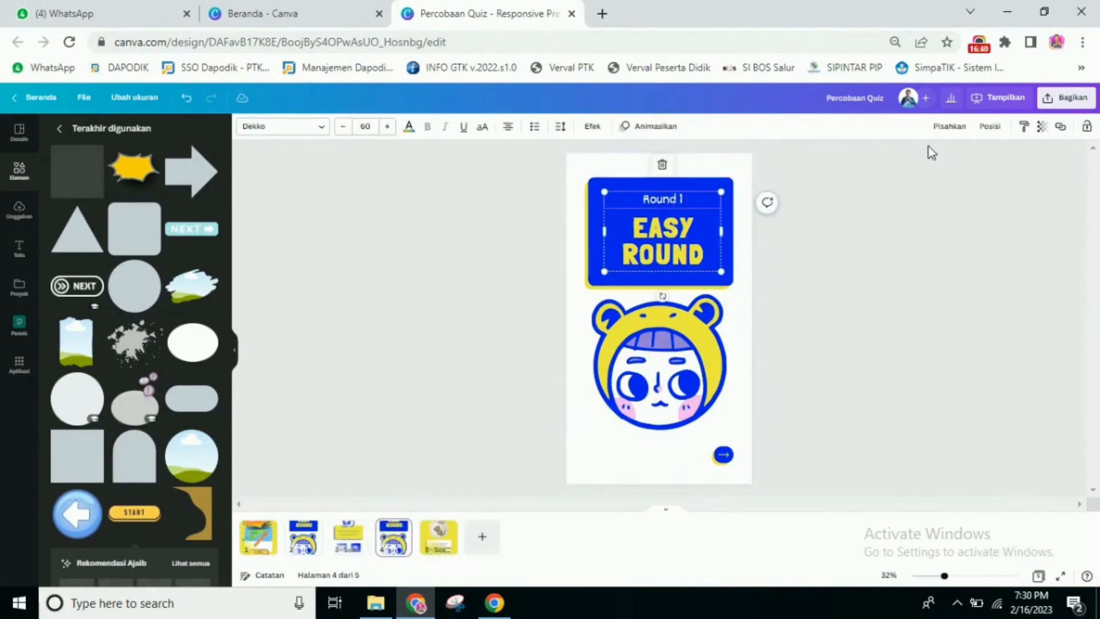
left_click(950, 127)
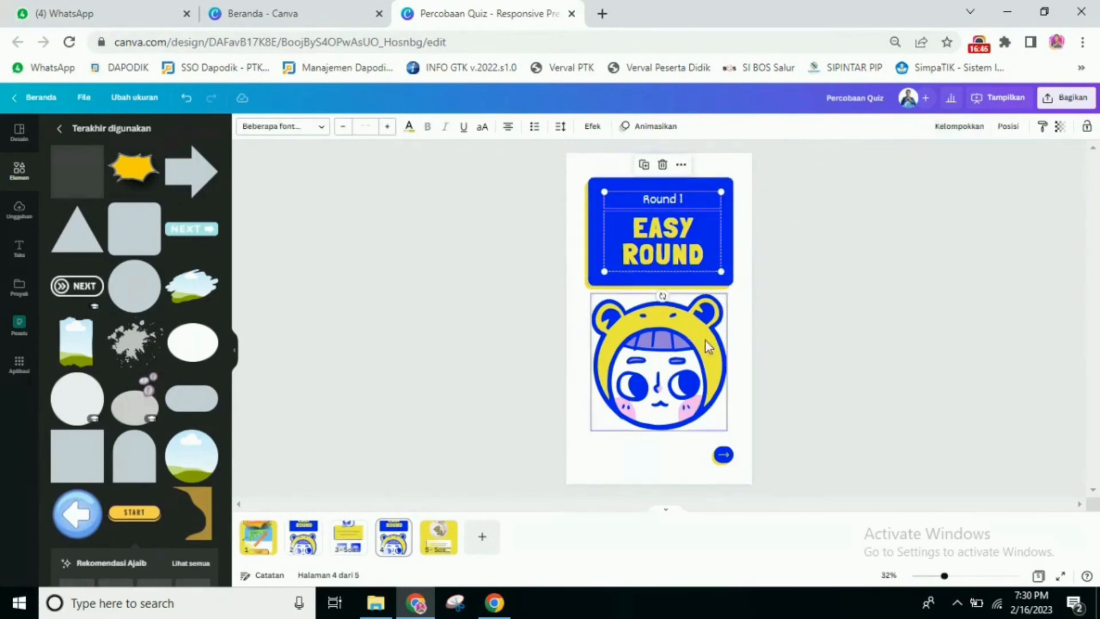
left_click(871, 304)
left_click(663, 200)
double_click(662, 199)
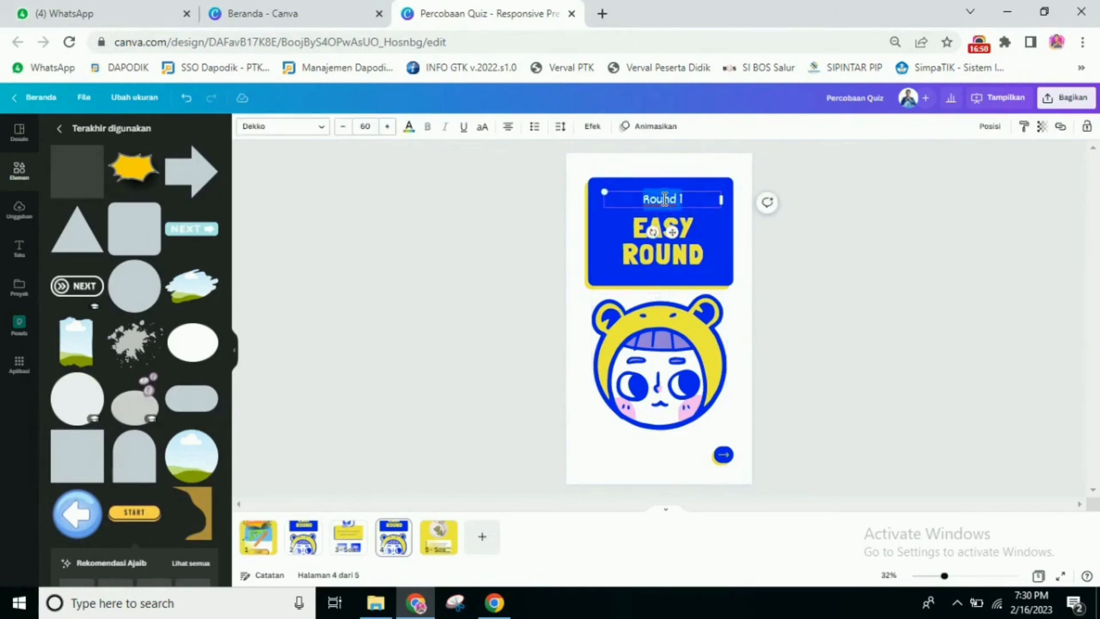
type("Selamat")
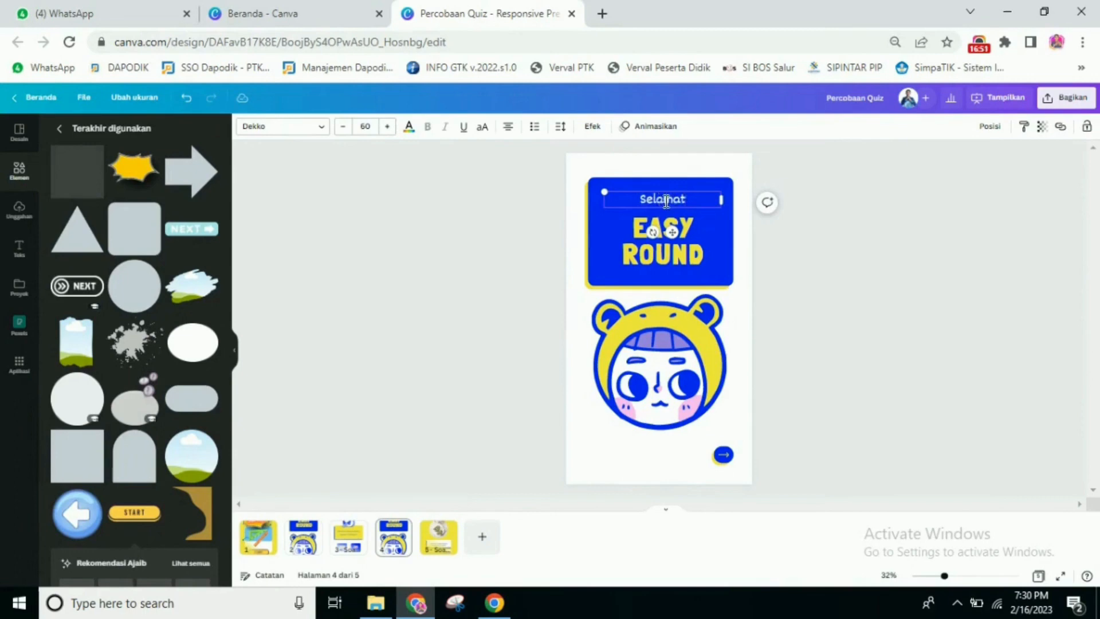
Replace the "EASY ROUND" headline on page 4 with "JAWABAN BENAR"
left_click(678, 255)
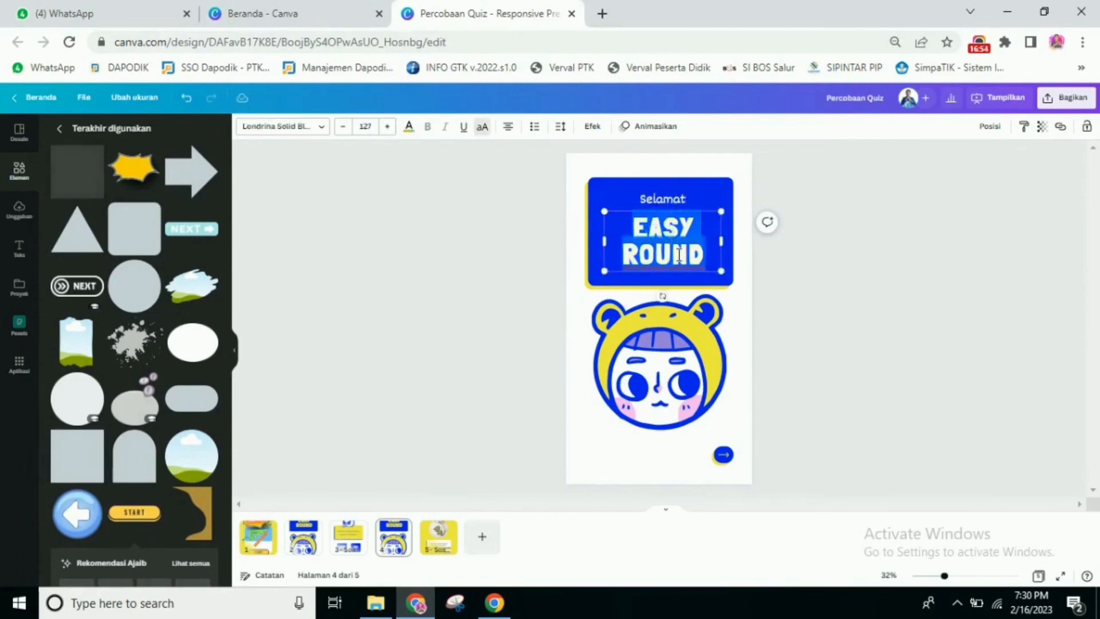
type("JAWABAN")
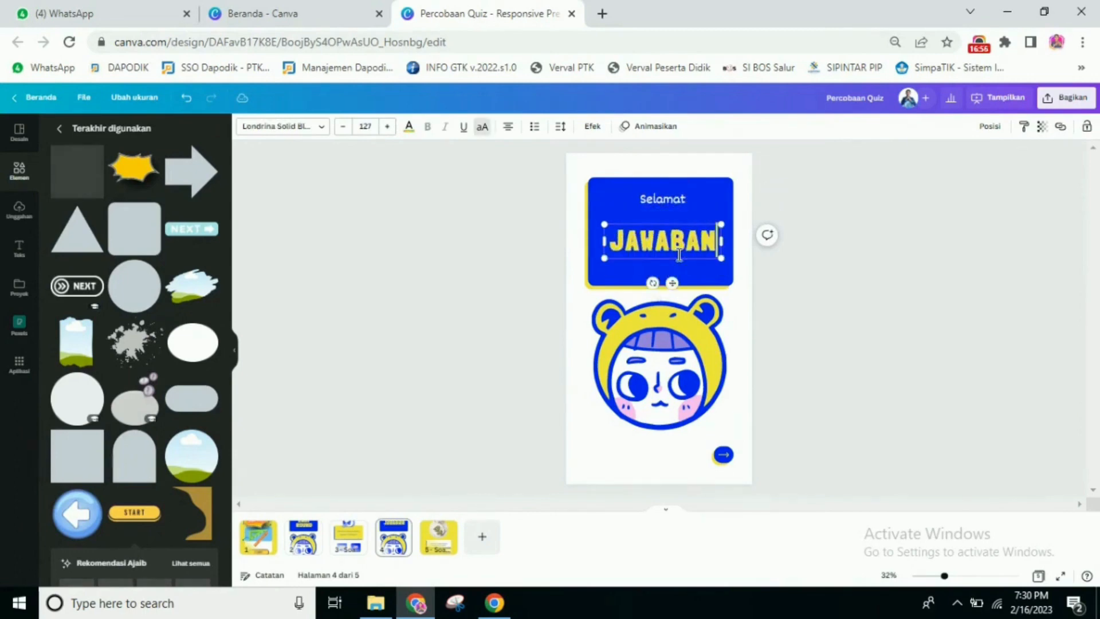
type(" BENAR")
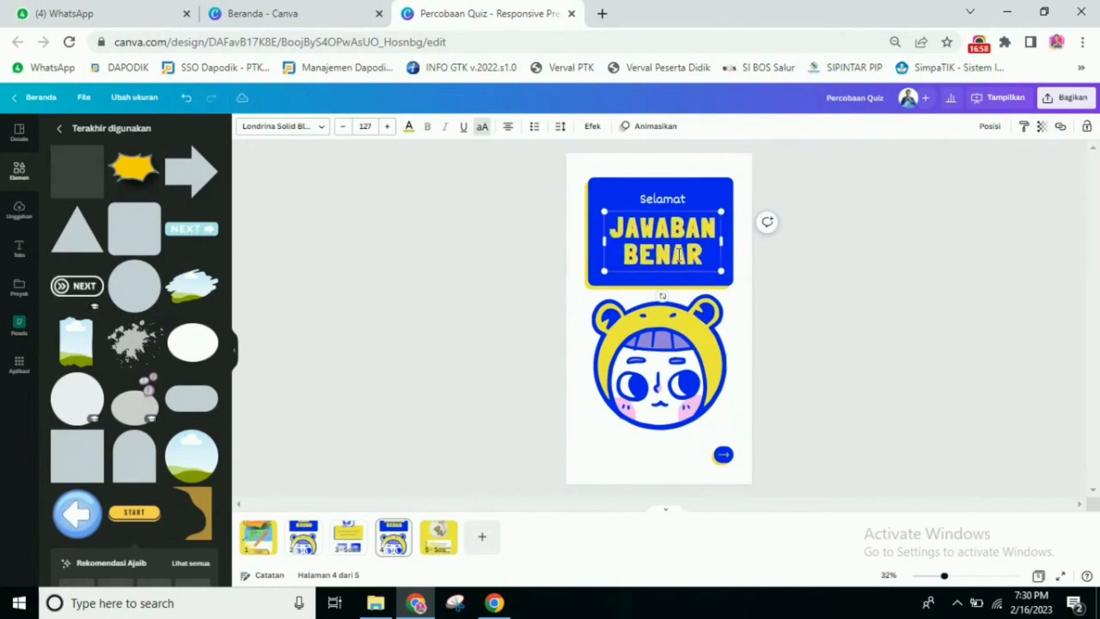
Delete the bear-hood character from page 4 and search the elements for "senang animasi"
left_click(691, 347)
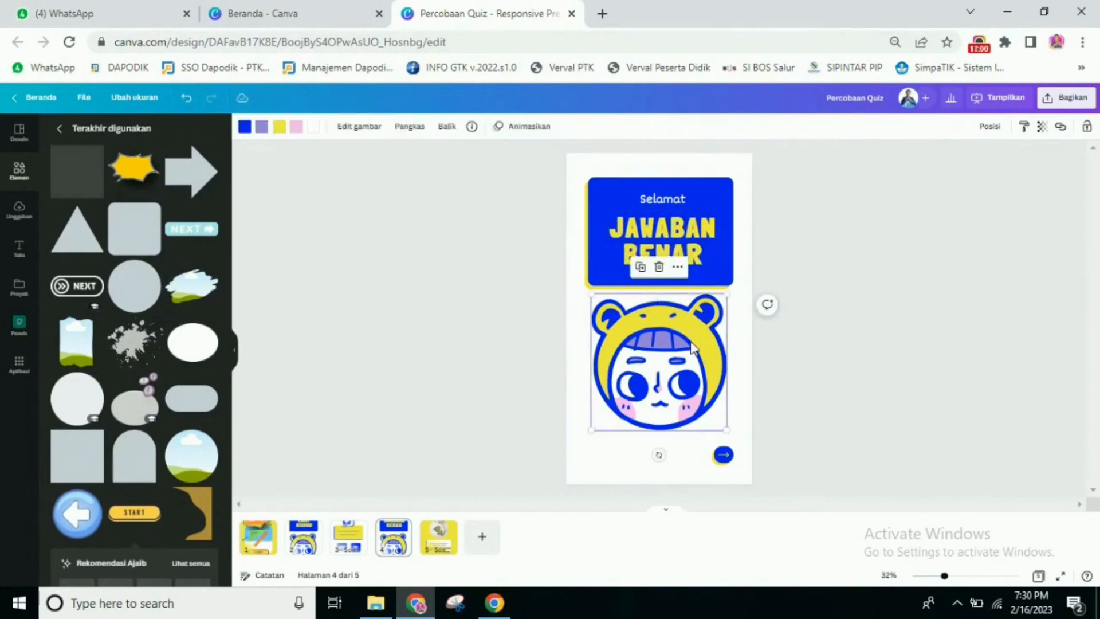
key("Delete")
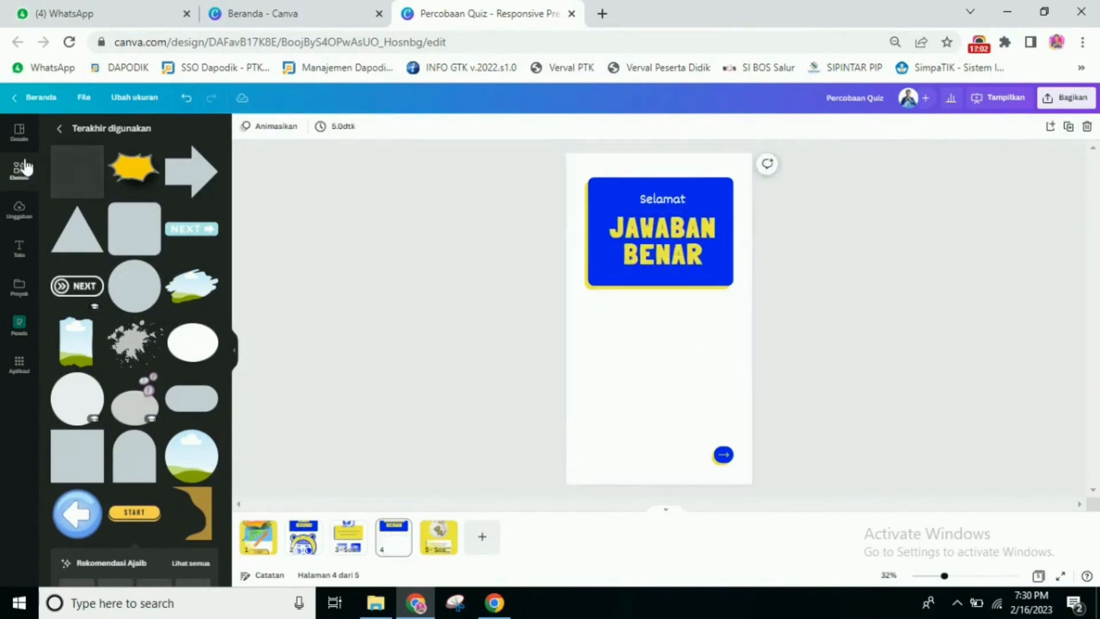
left_click(22, 140)
left_click(19, 171)
left_click(60, 130)
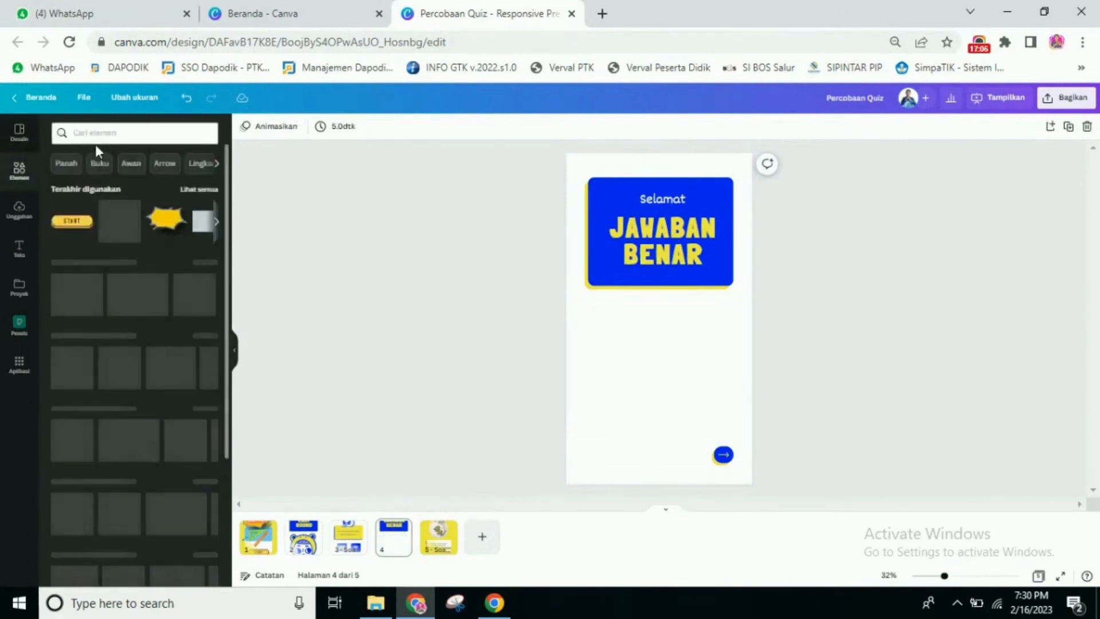
left_click(108, 131)
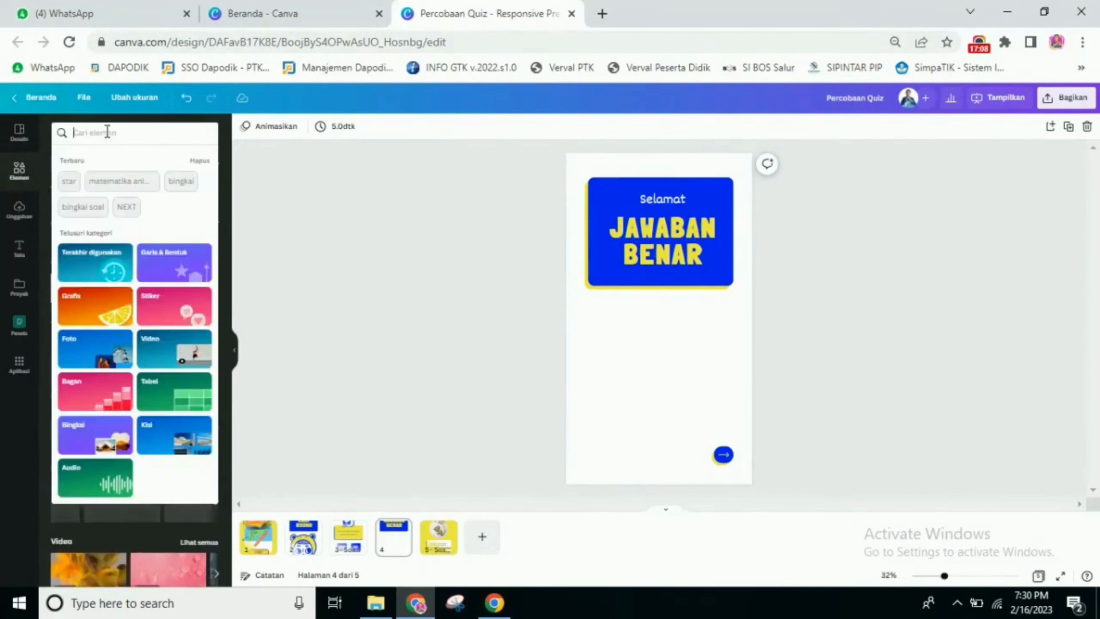
type("senag")
key("BackSpace")
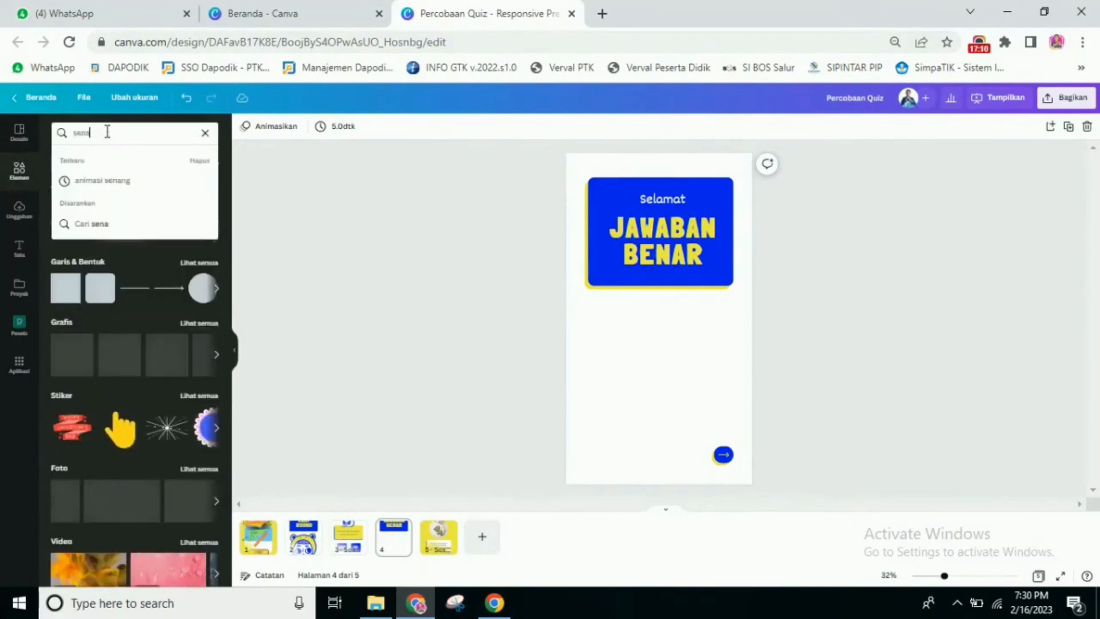
type("ng animasi")
key("Return")
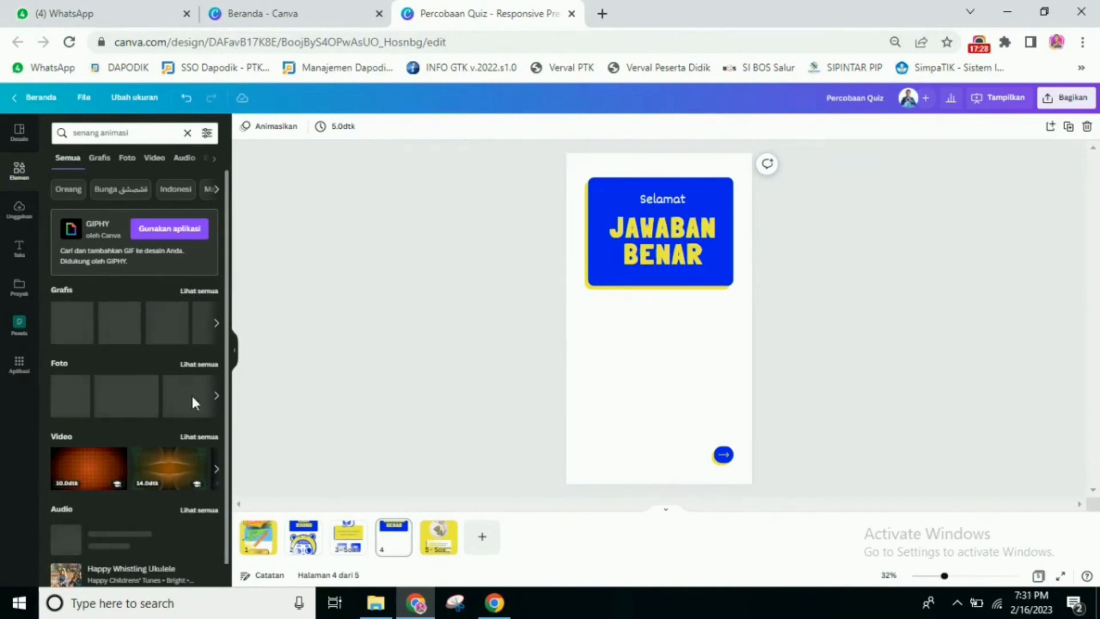
Insert the animated cheering man in the pink shirt and place him below the "JAWABAN BENAR" heading
scroll(172, 412, "down", 1)
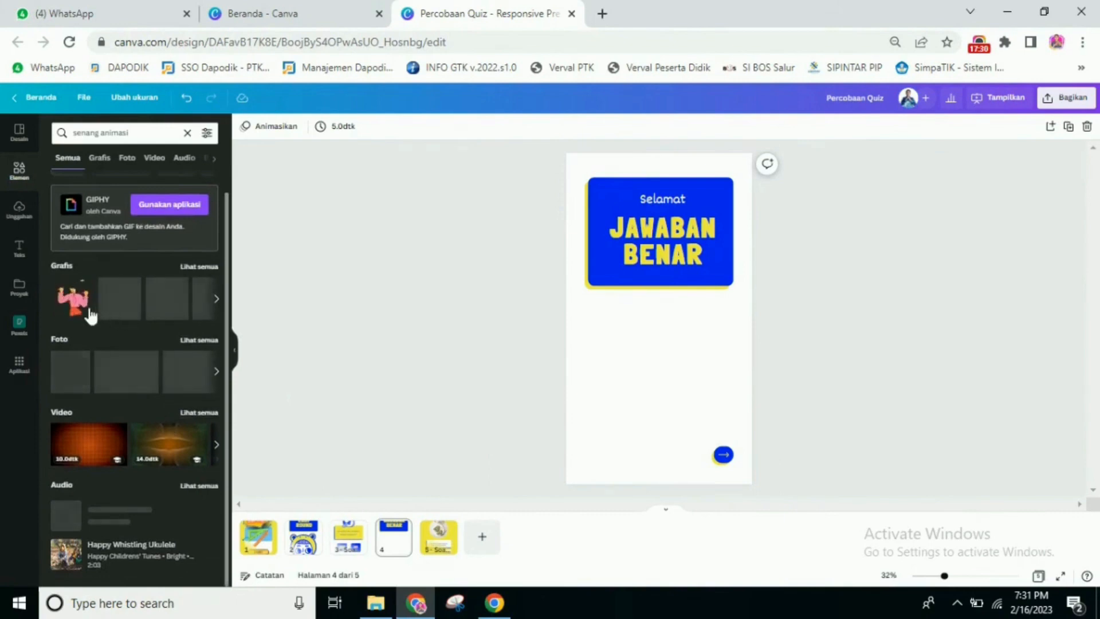
left_click(74, 309)
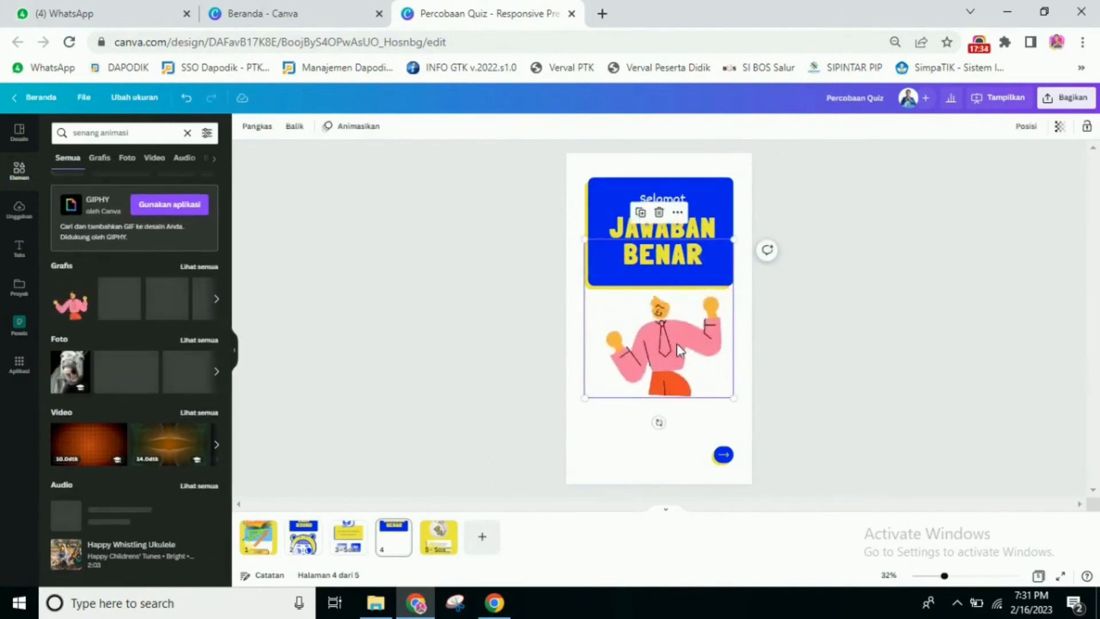
mouse_move(676, 341)
left_mouse_down()
mouse_move(672, 362)
mouse_move(668, 353)
left_mouse_up()
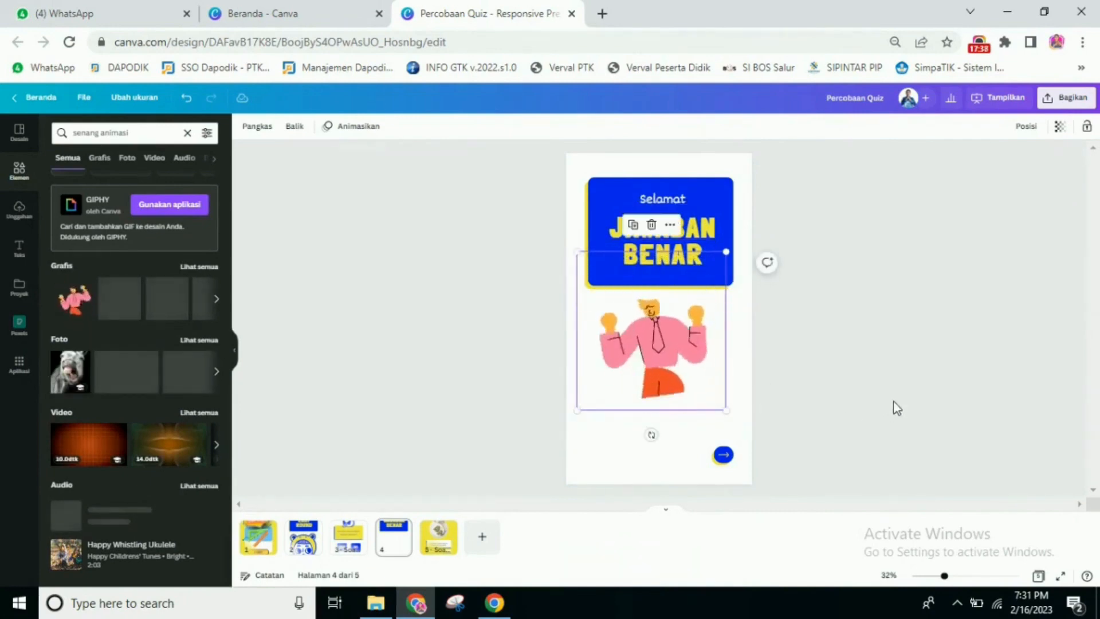
left_click(796, 406)
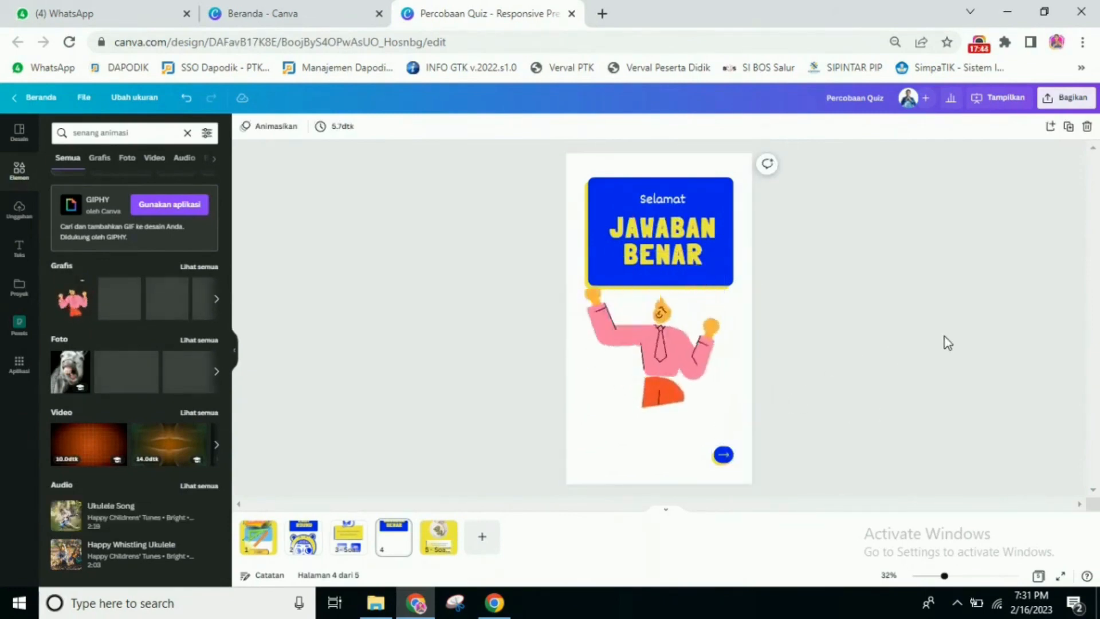
Name page 4, the correct-answer page, "benar"
right_click(404, 539)
left_click(465, 299)
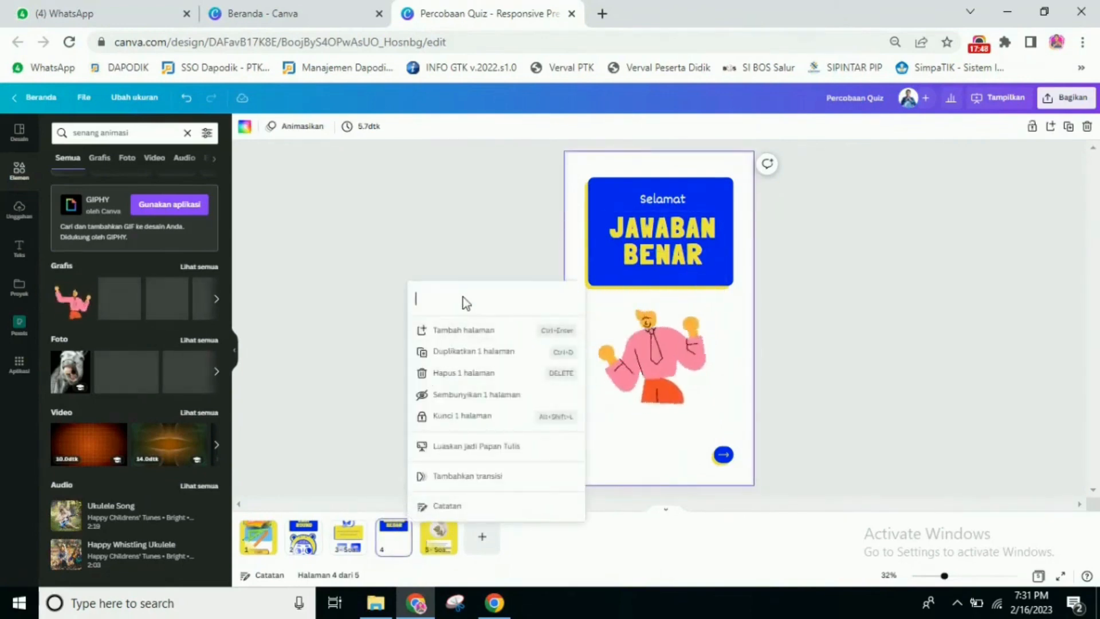
type("benar")
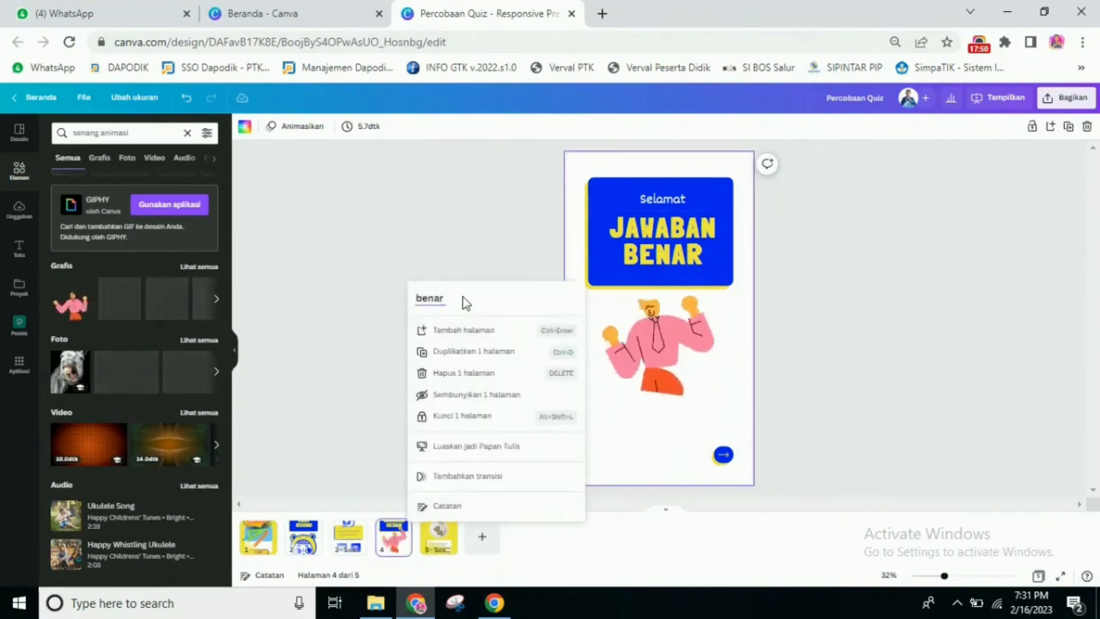
key("Return")
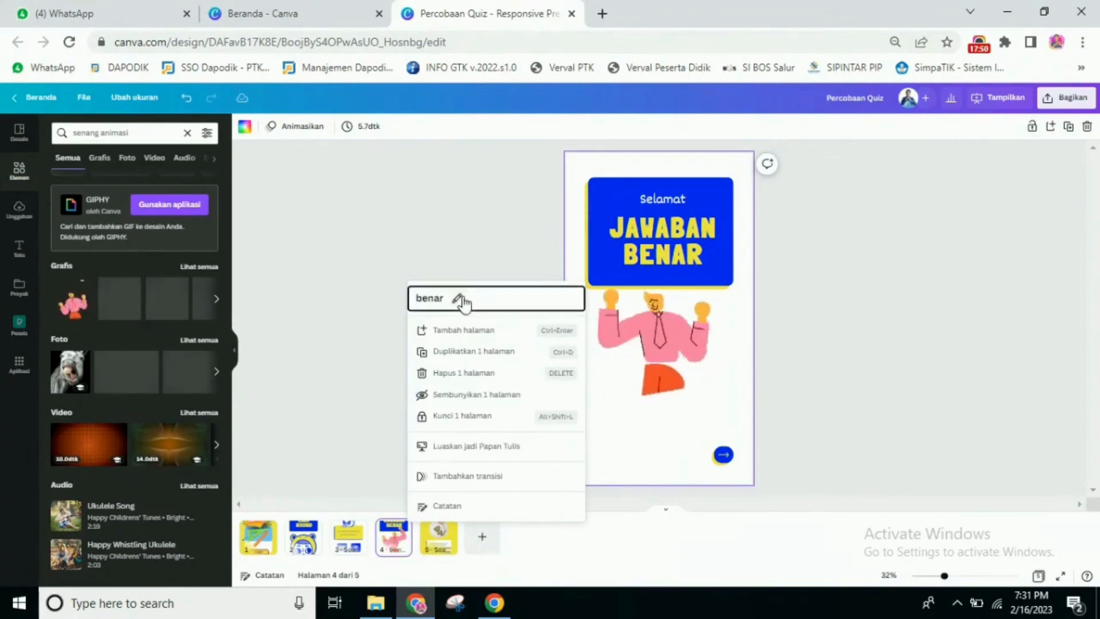
left_click(355, 456)
Duplicate the "benar" page and rename the copy "salah"
right_click(405, 532)
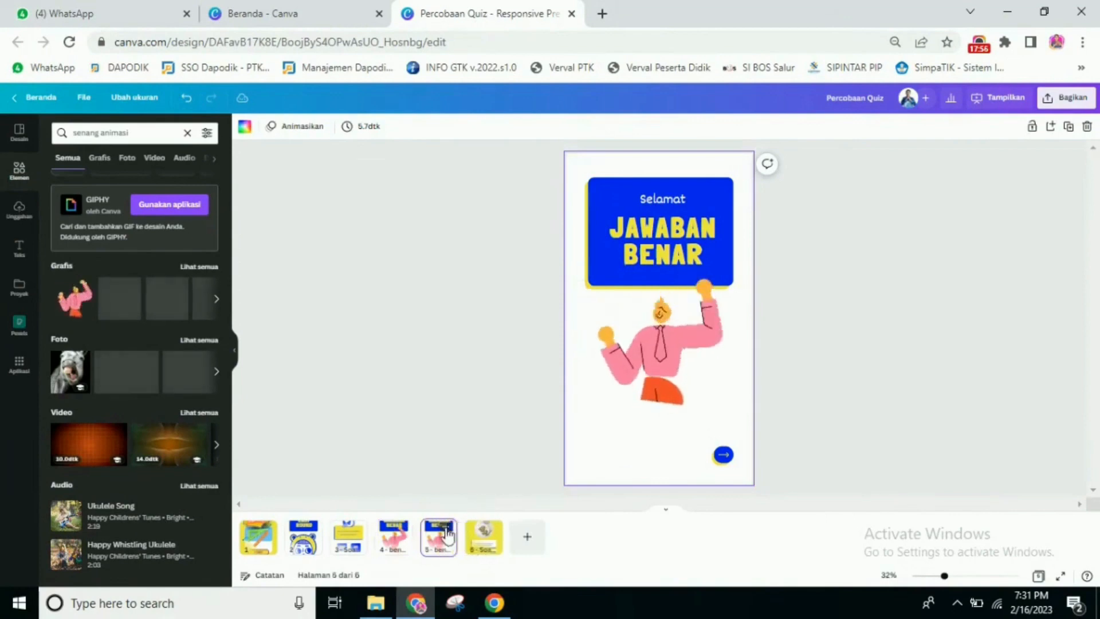
left_click(449, 526)
left_click(474, 298)
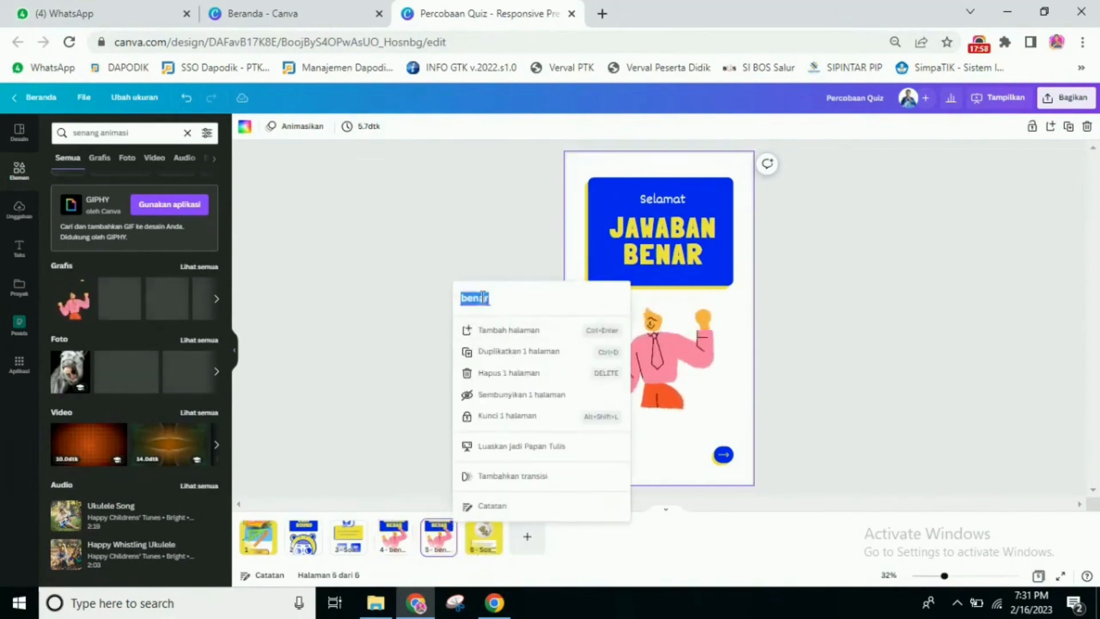
type("salah")
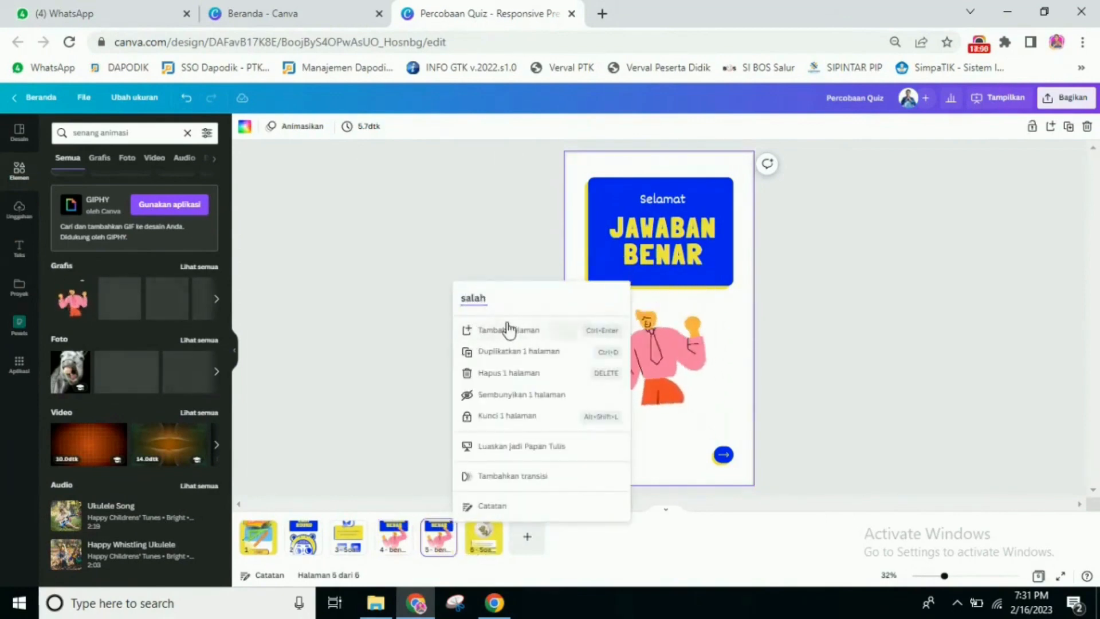
left_click(932, 339)
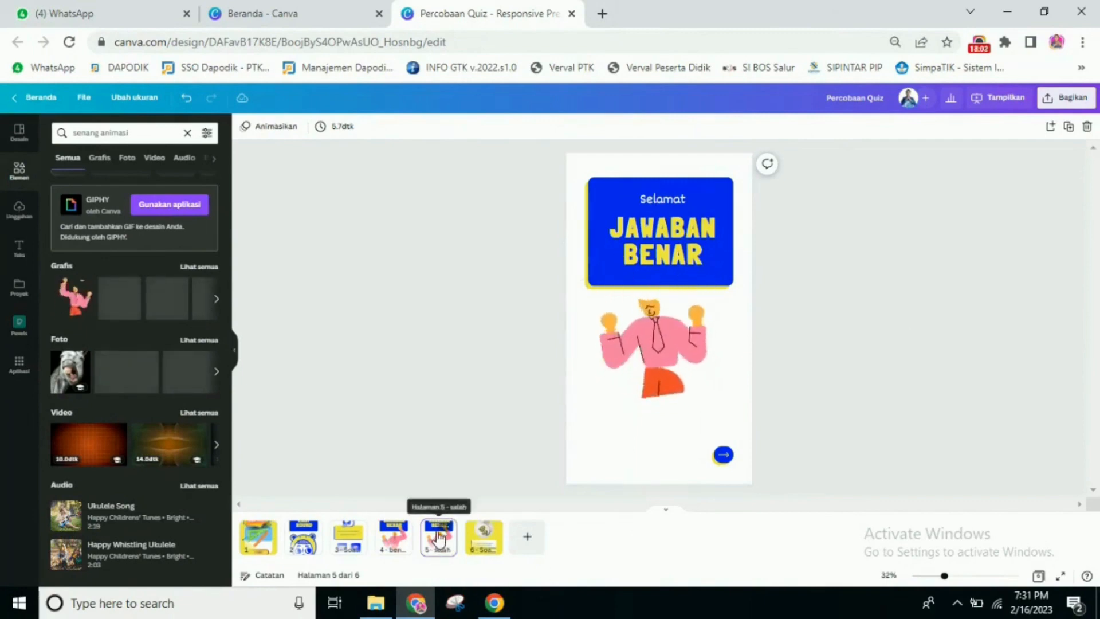
Delete the cheering man from the "salah" page and change the "Selamat" text to "Maaf"
left_click(663, 360)
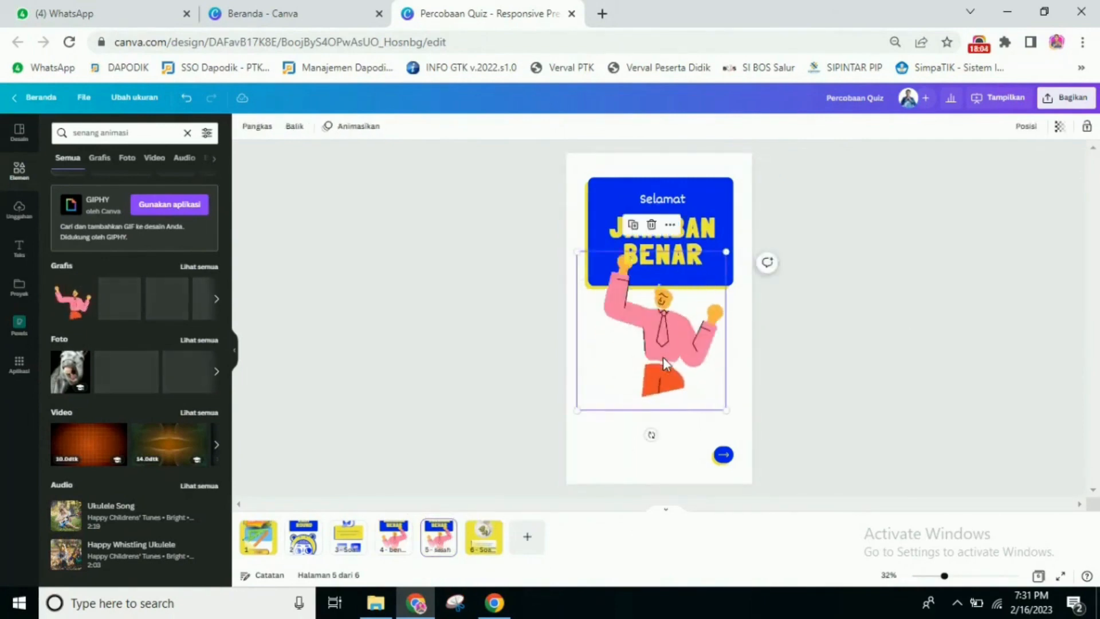
key("Delete")
left_click(658, 197)
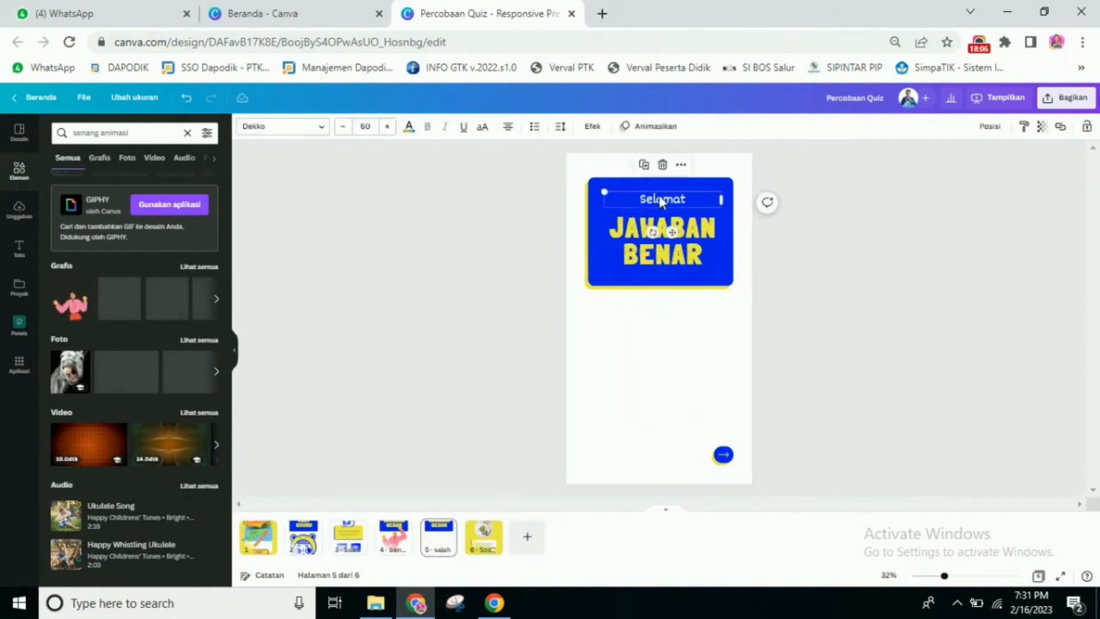
double_click(671, 198)
type("Madi")
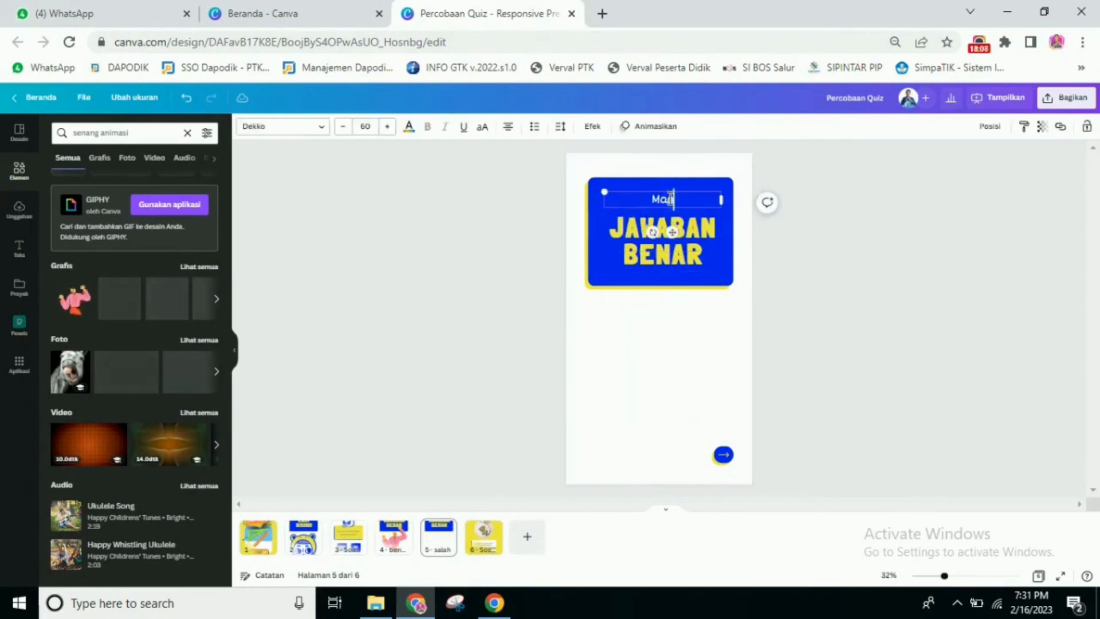
Change the word "BENAR" in the "salah" page's headline to "SALAH"
left_click(687, 261)
left_click(689, 258)
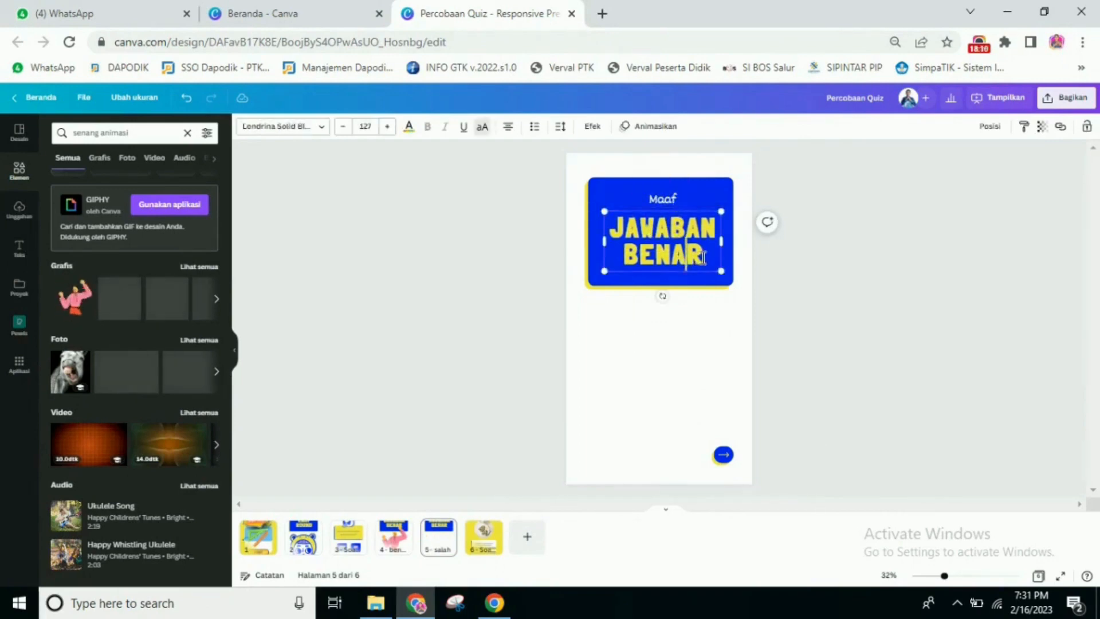
left_click_drag(704, 258, 621, 258)
type("SALA")
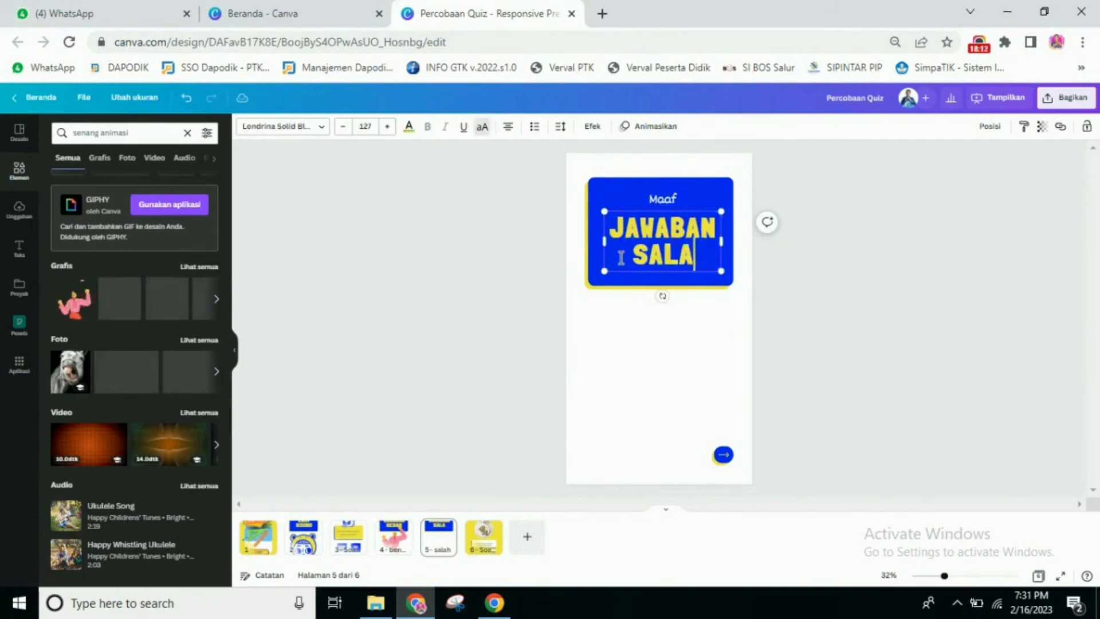
type("H")
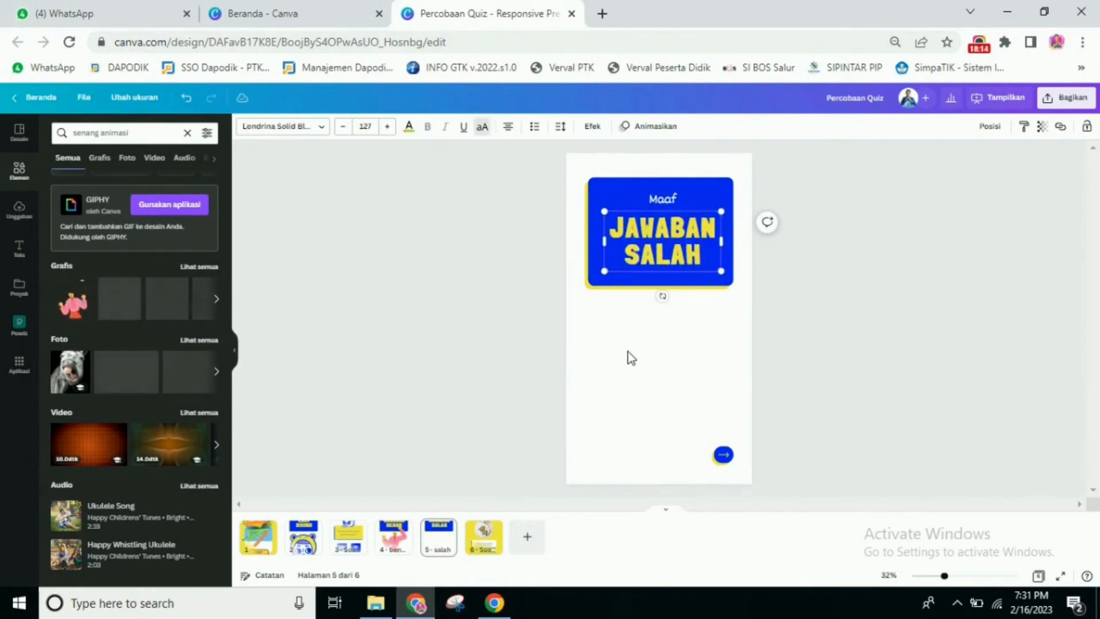
Change the element search term to "sedih animasi" and run the search
left_click(102, 131)
key("BackSpace")
key("BackSpace")
key("BackSpace")
key("BackSpace")
key("BackSpace")
key("BackSpace")
key("BackSpace")
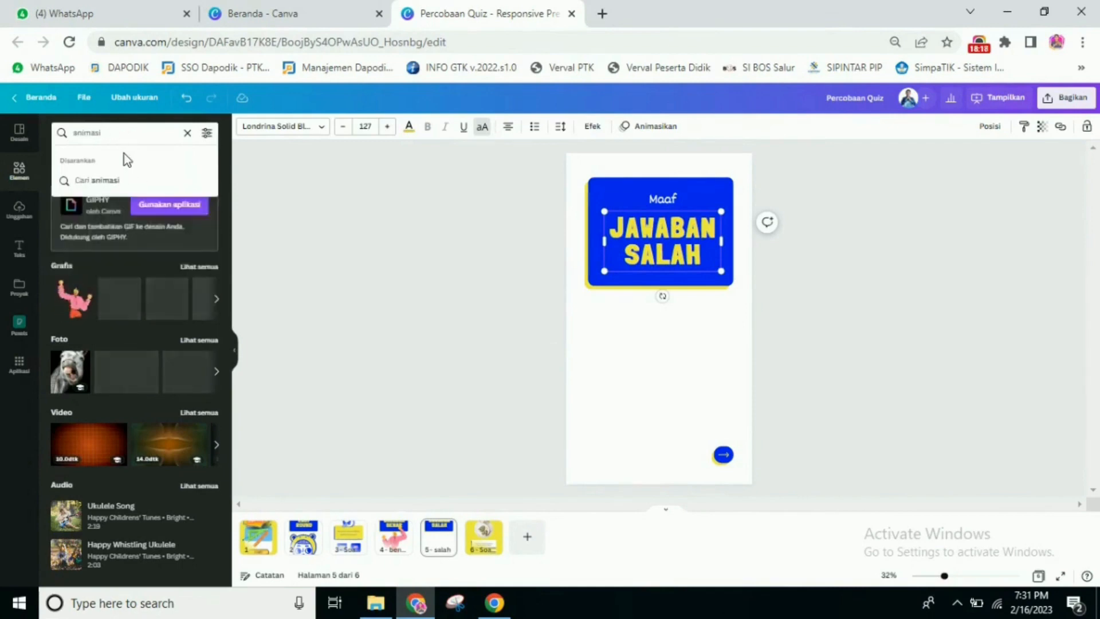
type("sedih")
key("Return")
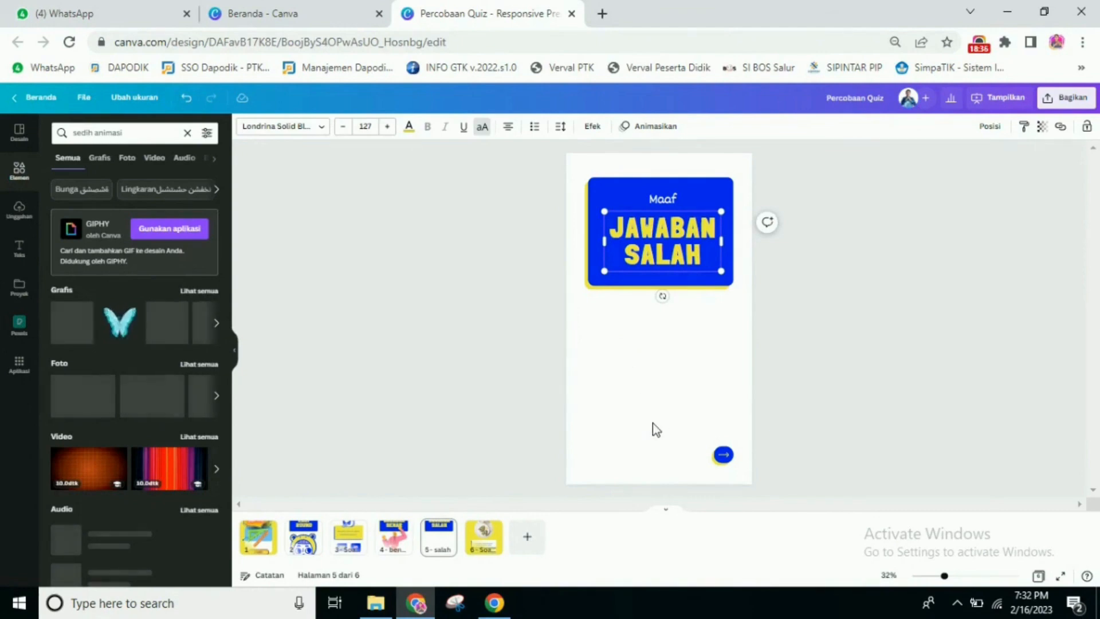
Delete the arrow button from the "salah" page, including its blue shape, arrow and yellow backing
left_click(723, 455)
key("Delete")
left_click(726, 457)
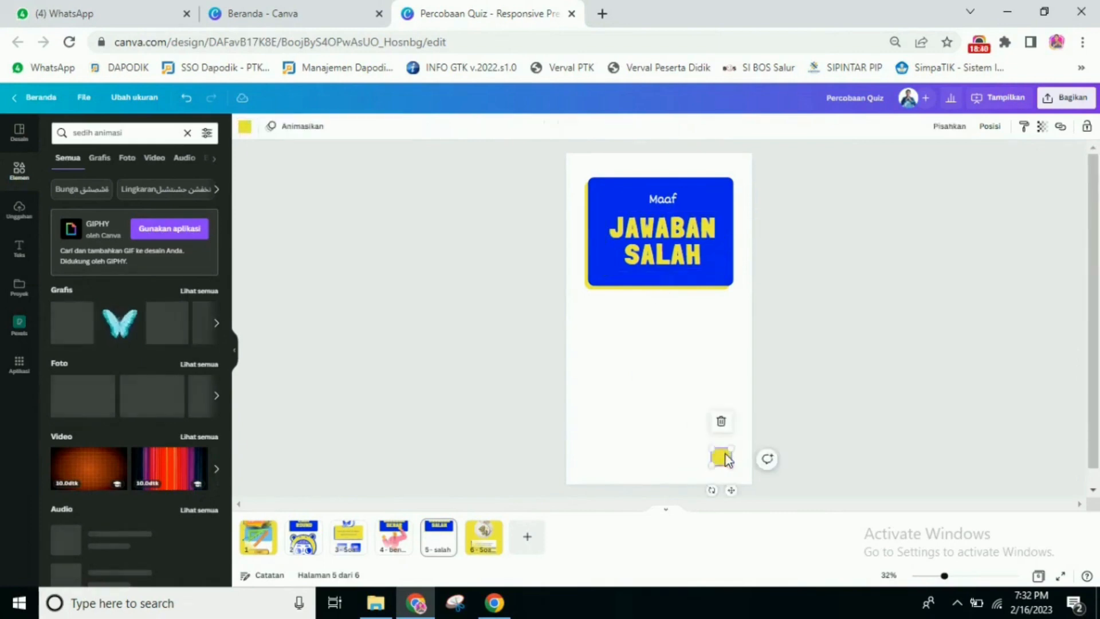
key("Delete")
key("Delete")
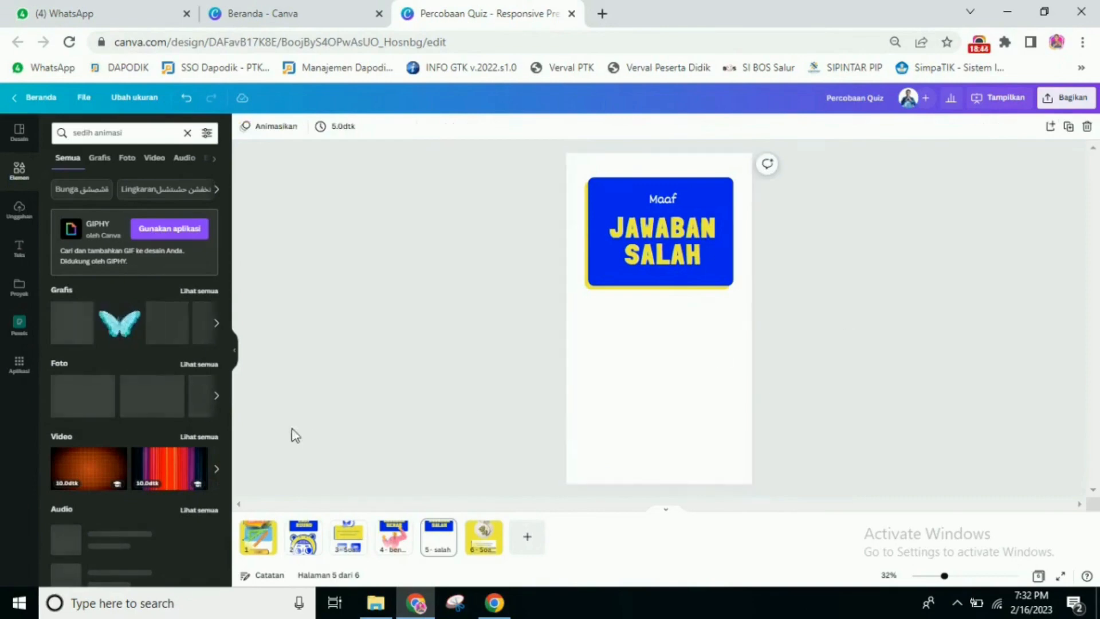
left_click(150, 136)
key("Return")
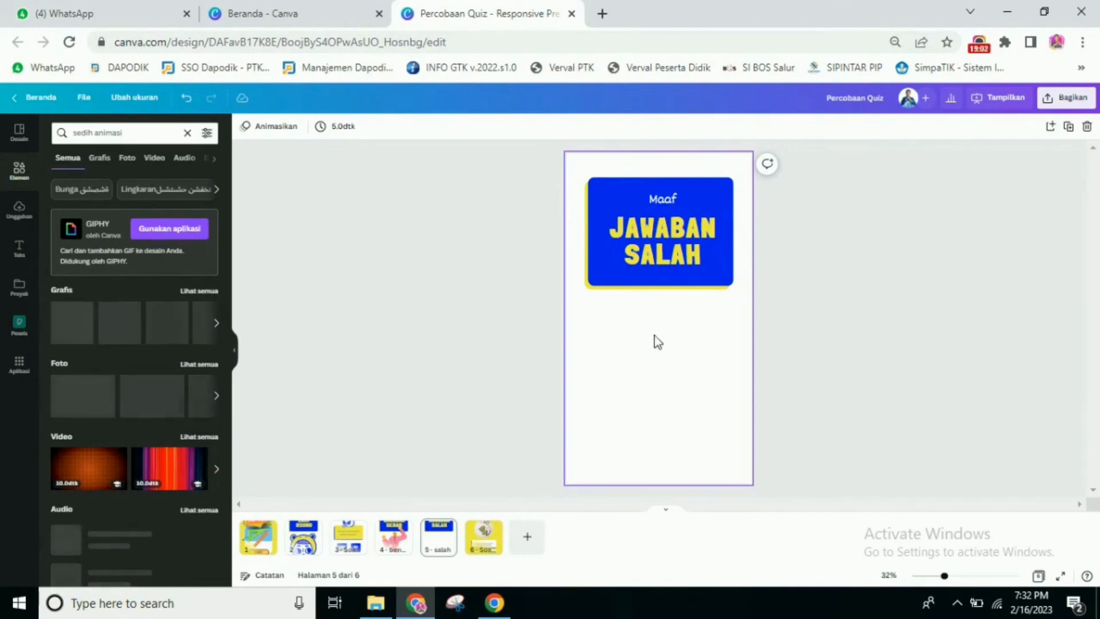
Copy the bear-hood character from the "Easy Round" page onto the "salah" page and shrink it to sit just below the headline box
left_click(302, 536)
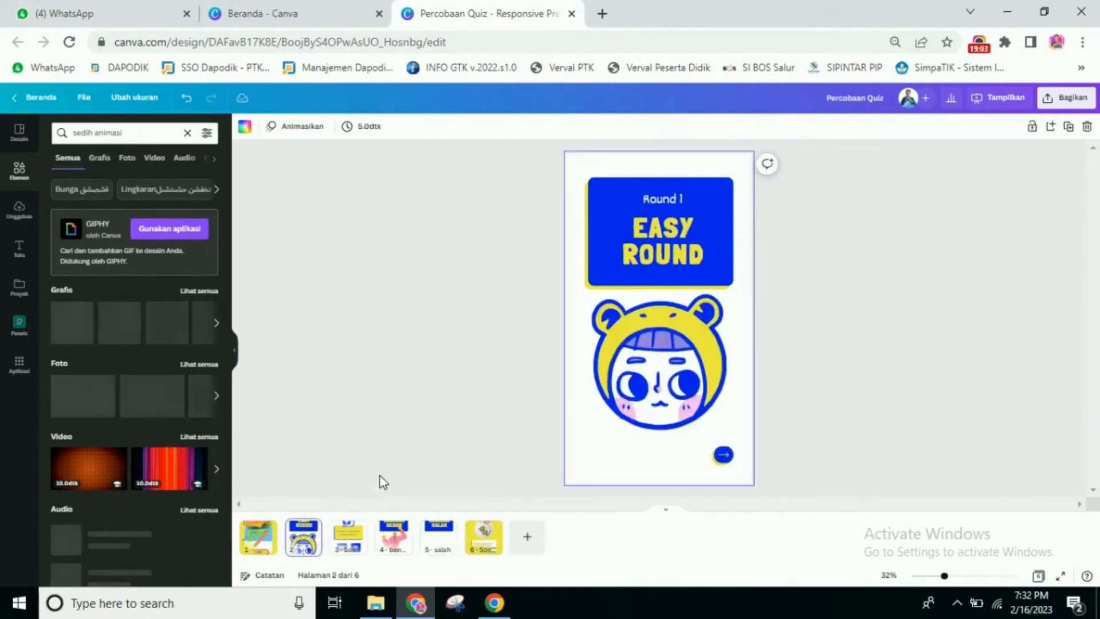
left_click(647, 382)
left_click(433, 523)
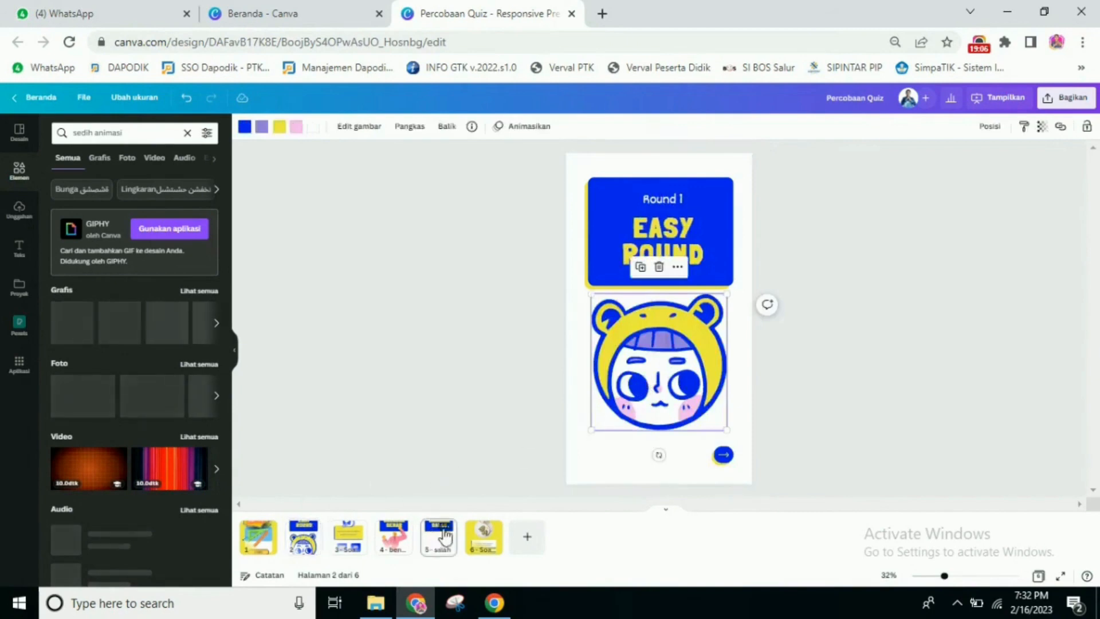
key("ctrl+v")
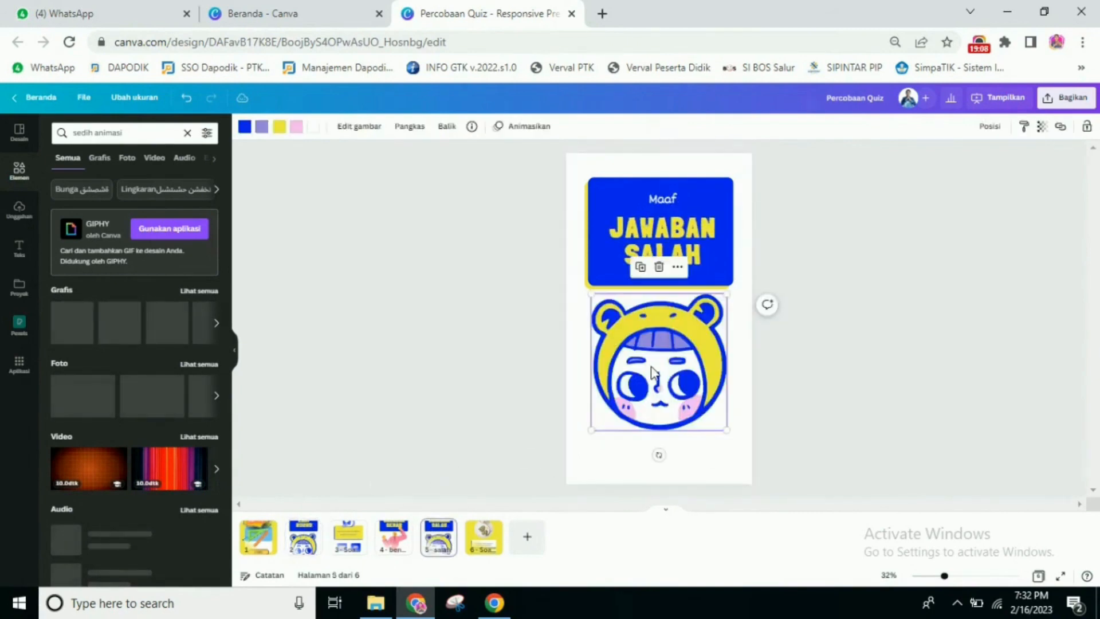
left_click_drag(724, 427, 670, 339)
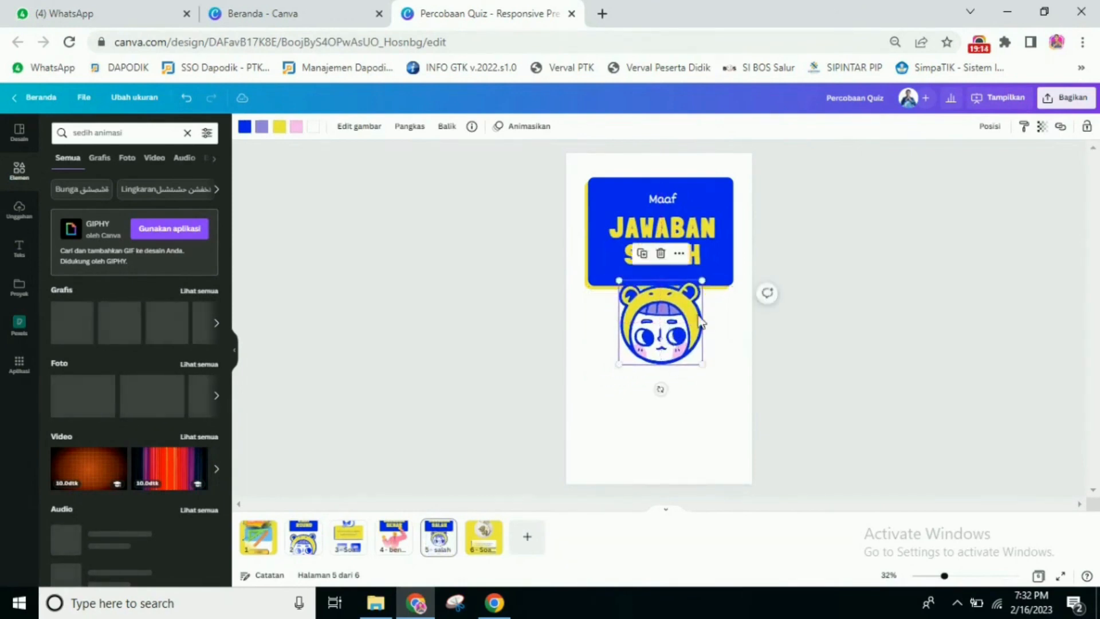
left_click(875, 275)
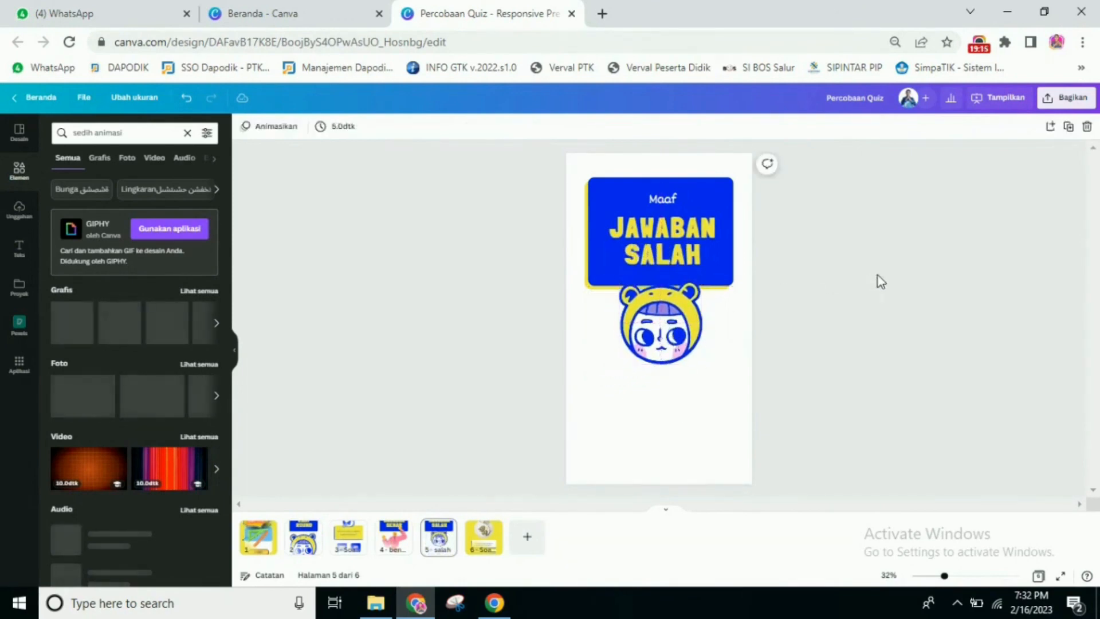
Duplicate the blue headline box on the "salah" page, place the copy below the character and flatten it into a button-sized bar
left_click(713, 184)
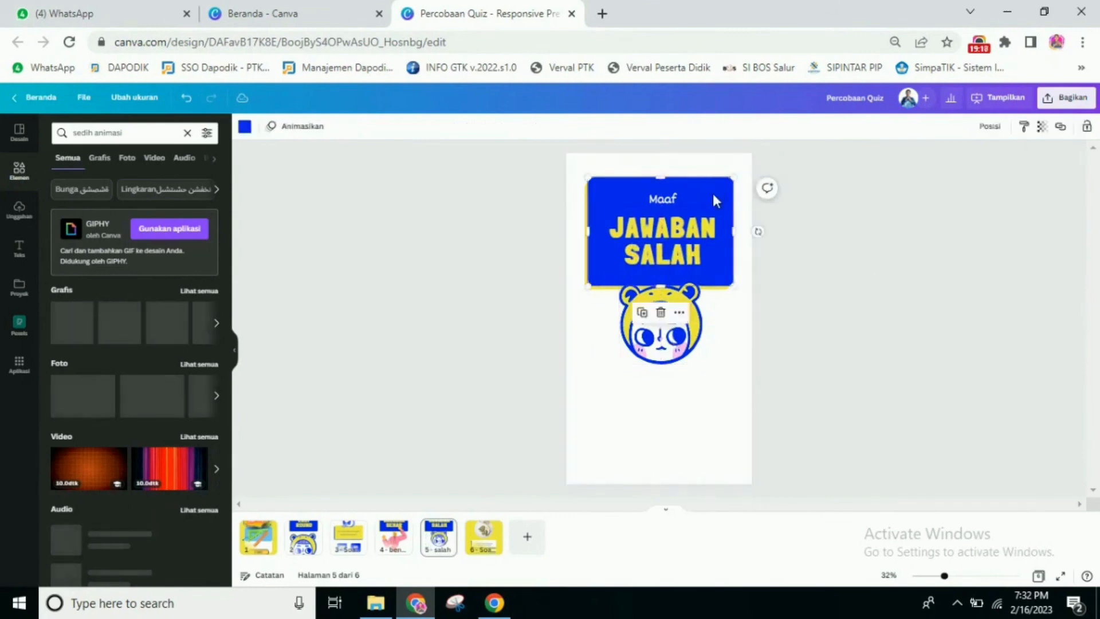
key("Delete")
left_click_drag(709, 231, 709, 395)
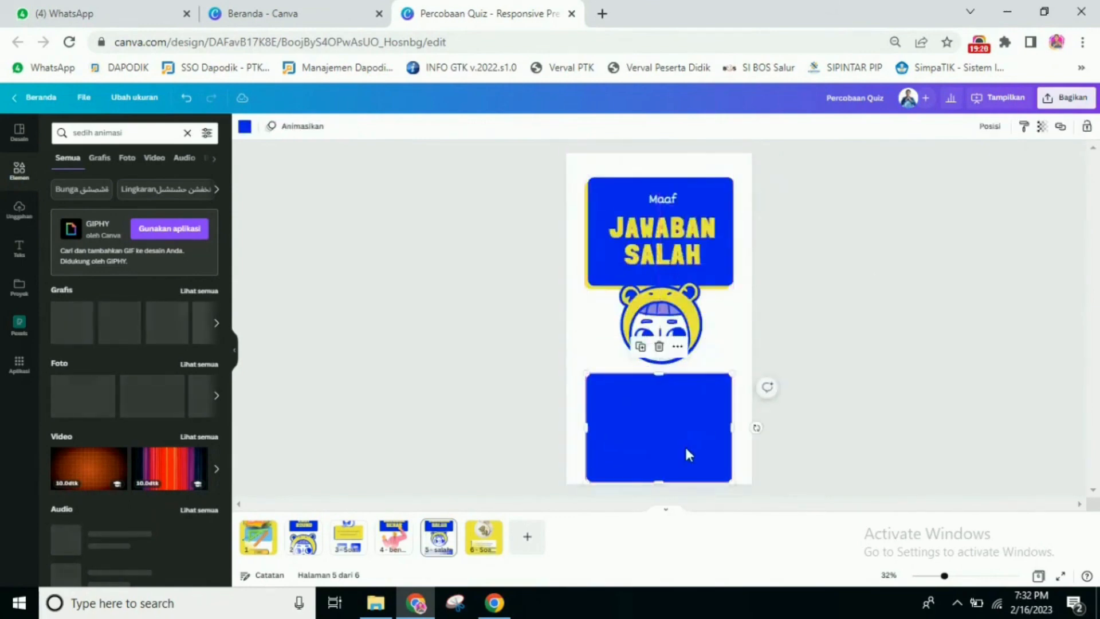
left_click_drag(659, 482, 700, 388)
Duplicate the "JAWABAN SALAH" text, change the copy to "ULANGI" and center it on the blue bar below the character
left_click(668, 259)
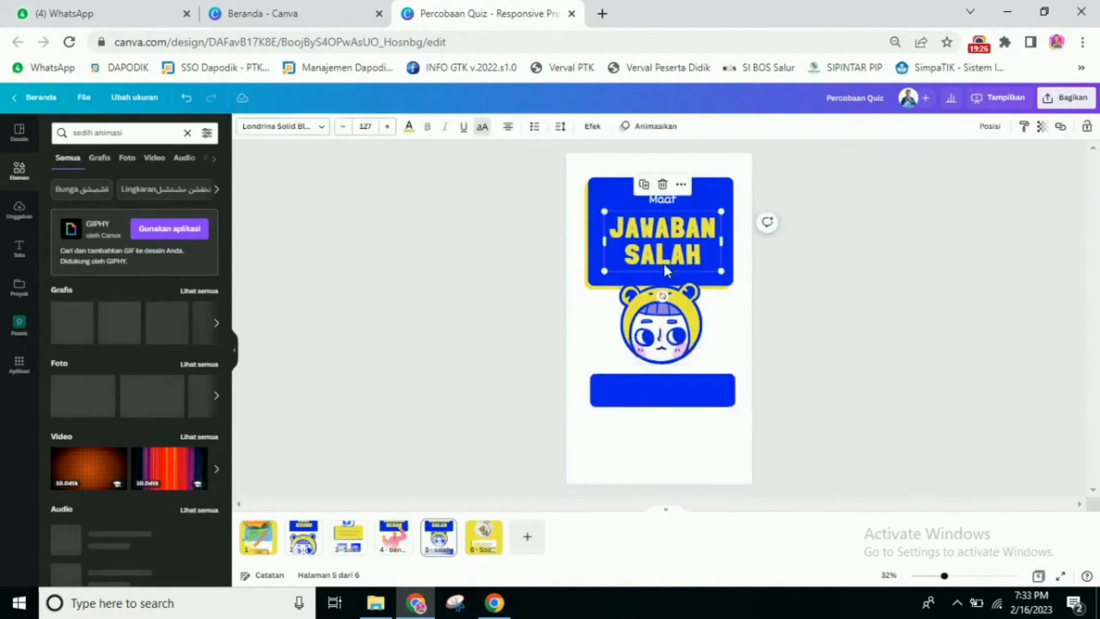
key("ctrl+v")
left_click_drag(674, 263, 672, 398)
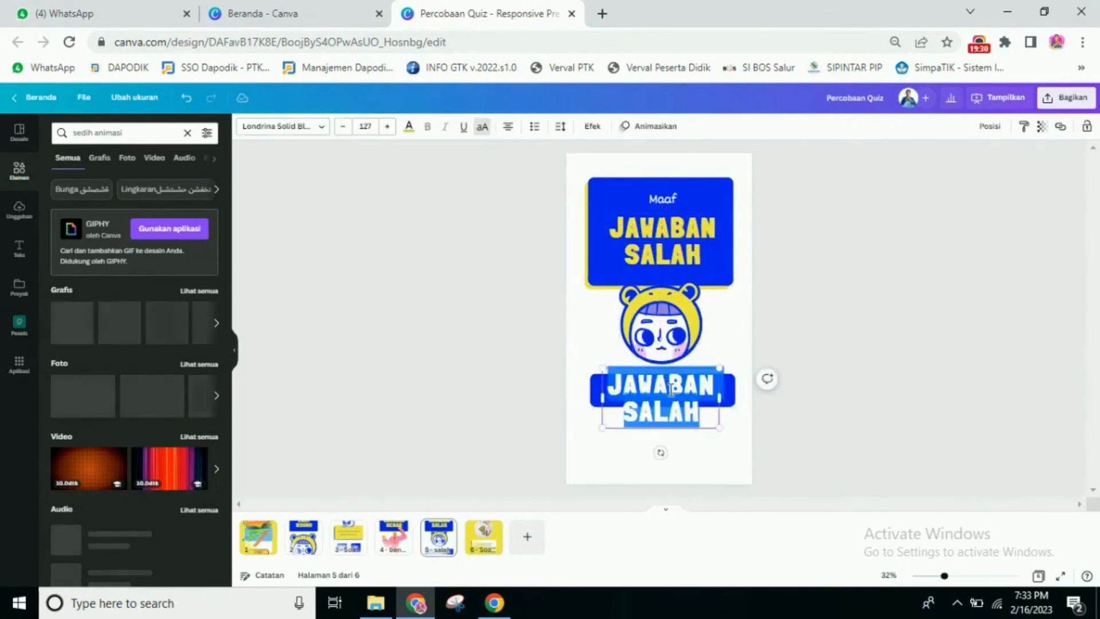
double_click(671, 390)
type("ULANGI")
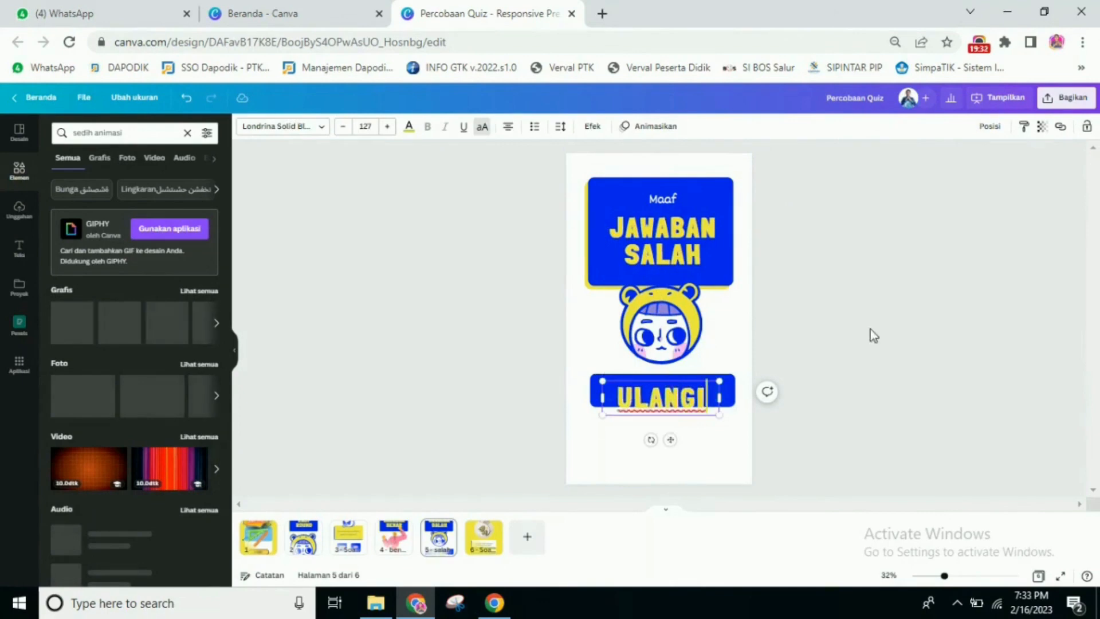
left_click(688, 423)
left_click_drag(663, 388, 675, 398)
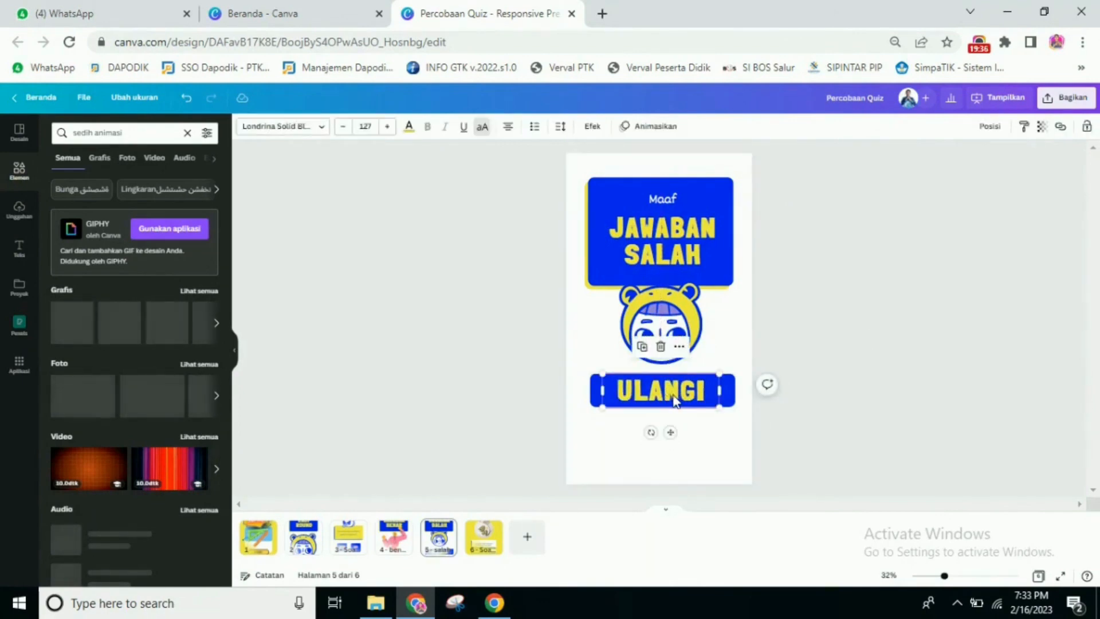
Group the "ULANGI" text with the blue bar behind it
right_click(674, 397)
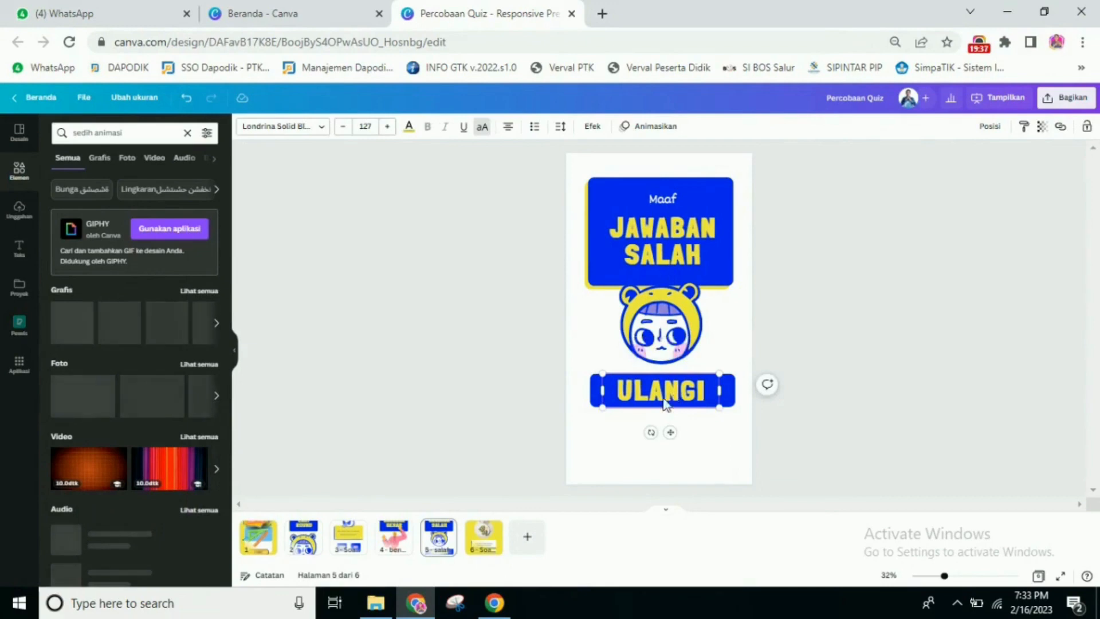
left_click(594, 401, "shift")
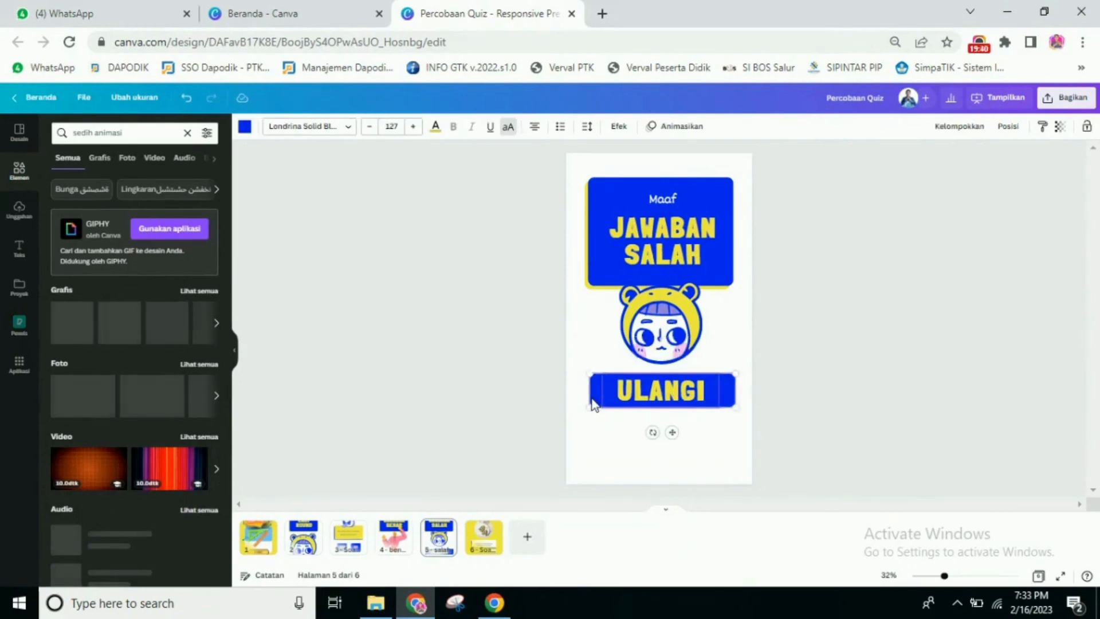
left_click(955, 131)
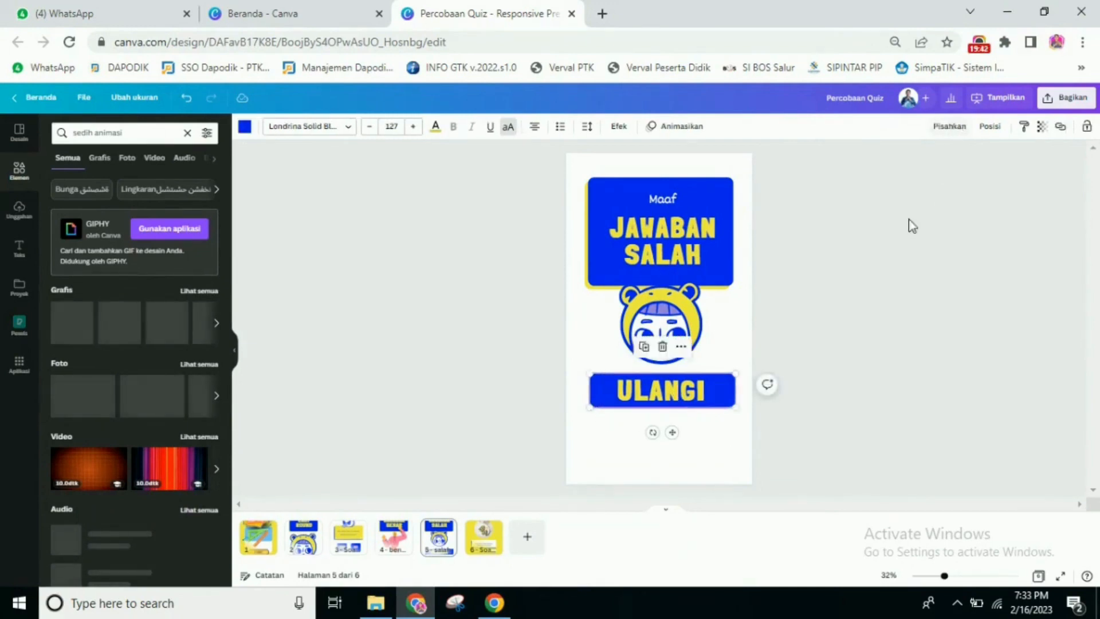
left_click(866, 344)
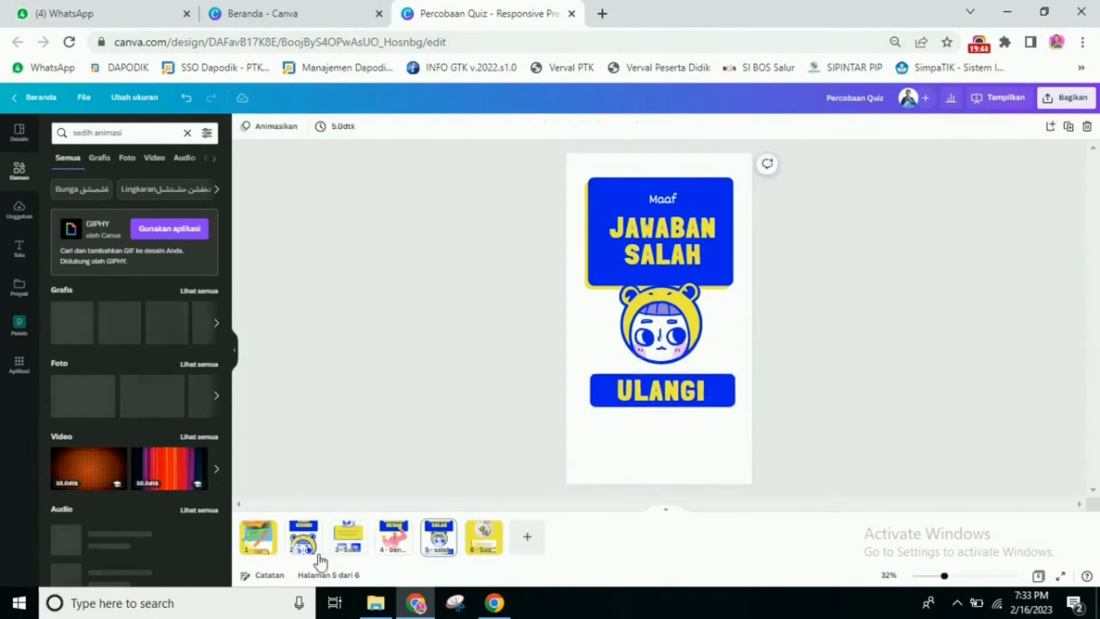
Link the YES button on the "Soal 1" page to page "4 - benar"
left_click(347, 539)
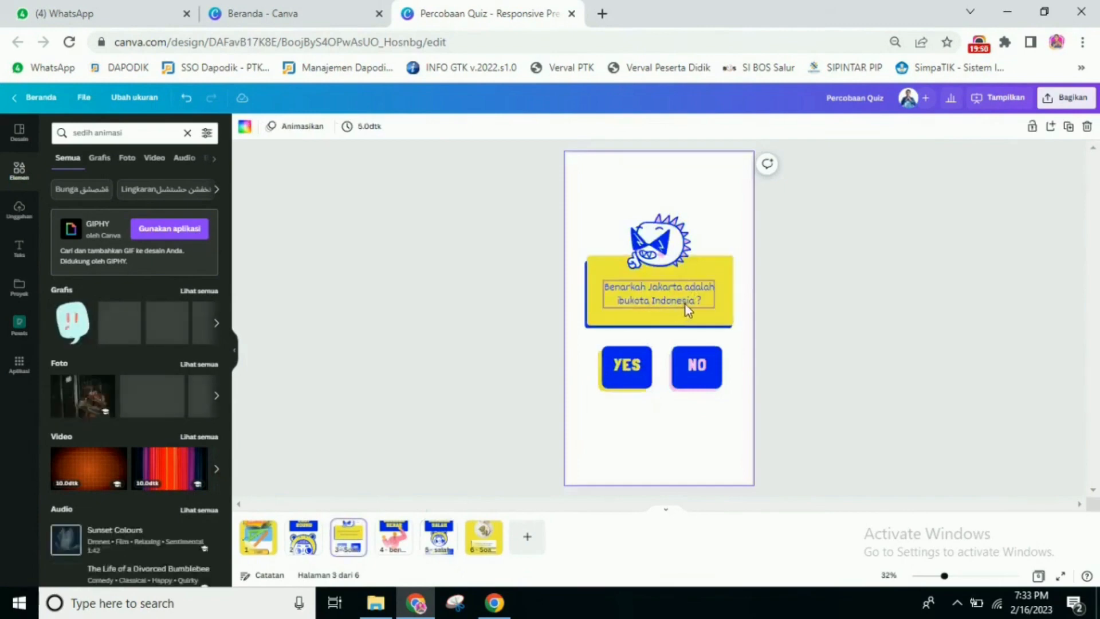
left_click(630, 373)
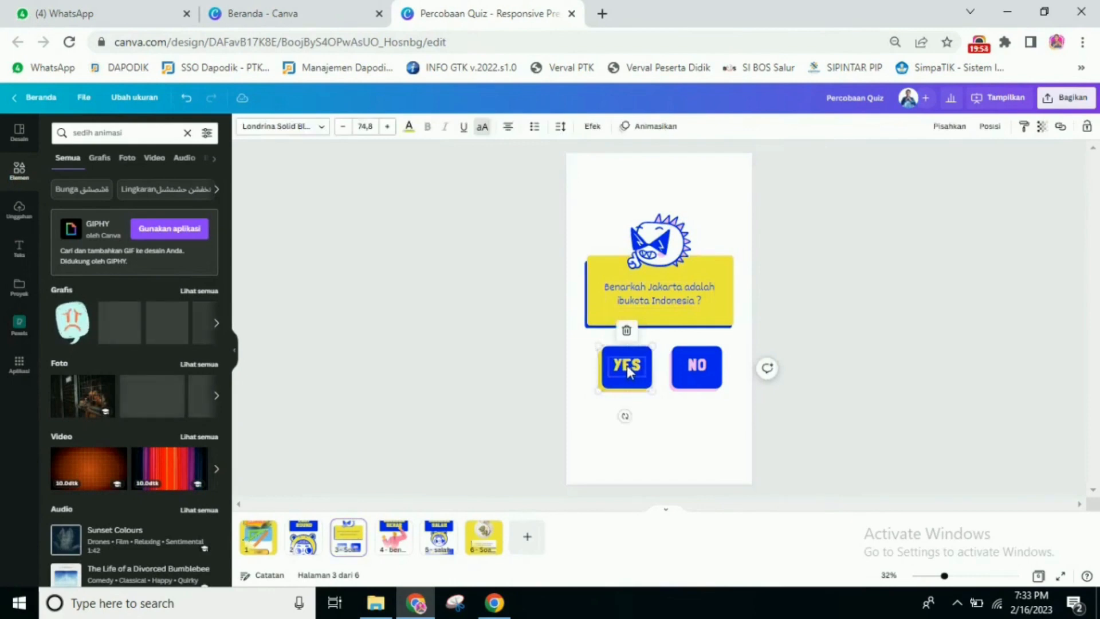
left_click(1061, 132)
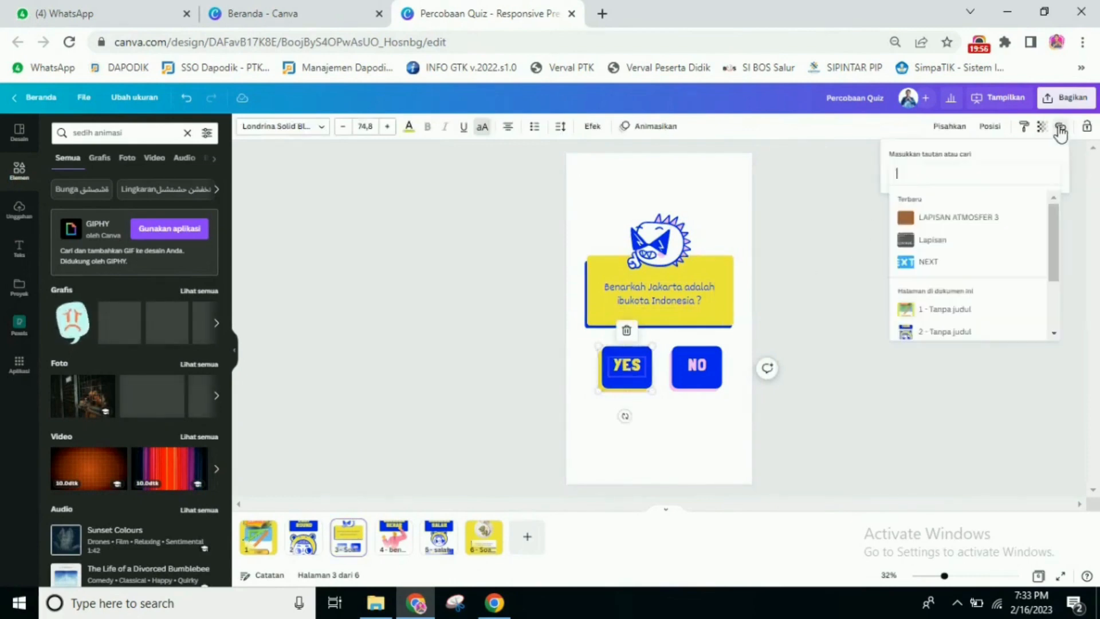
scroll(974, 293, "down", 2)
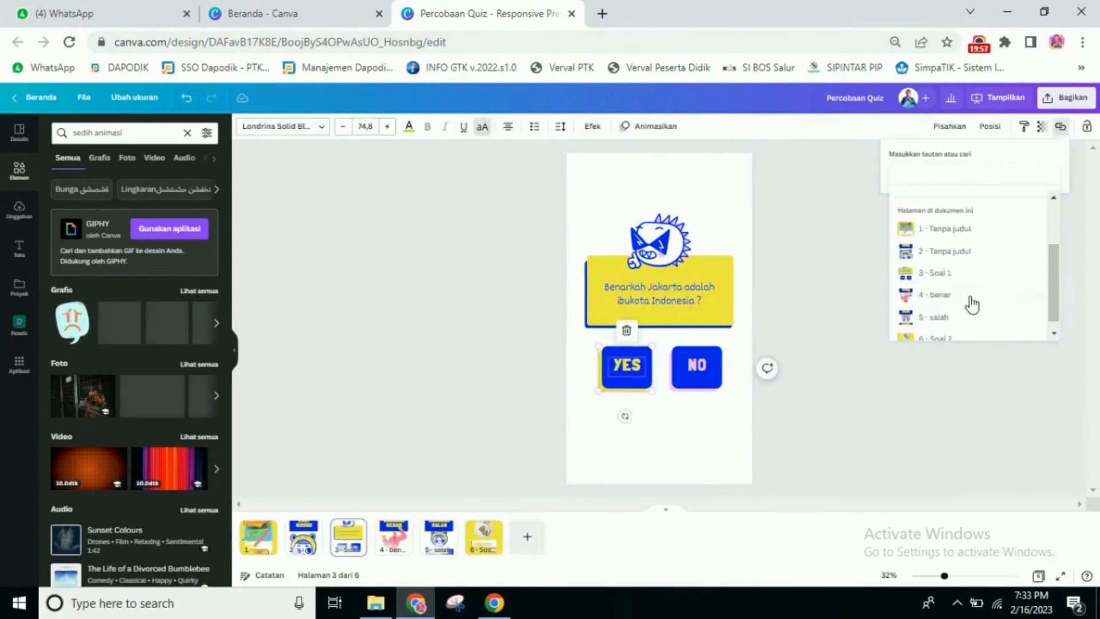
left_click(940, 295)
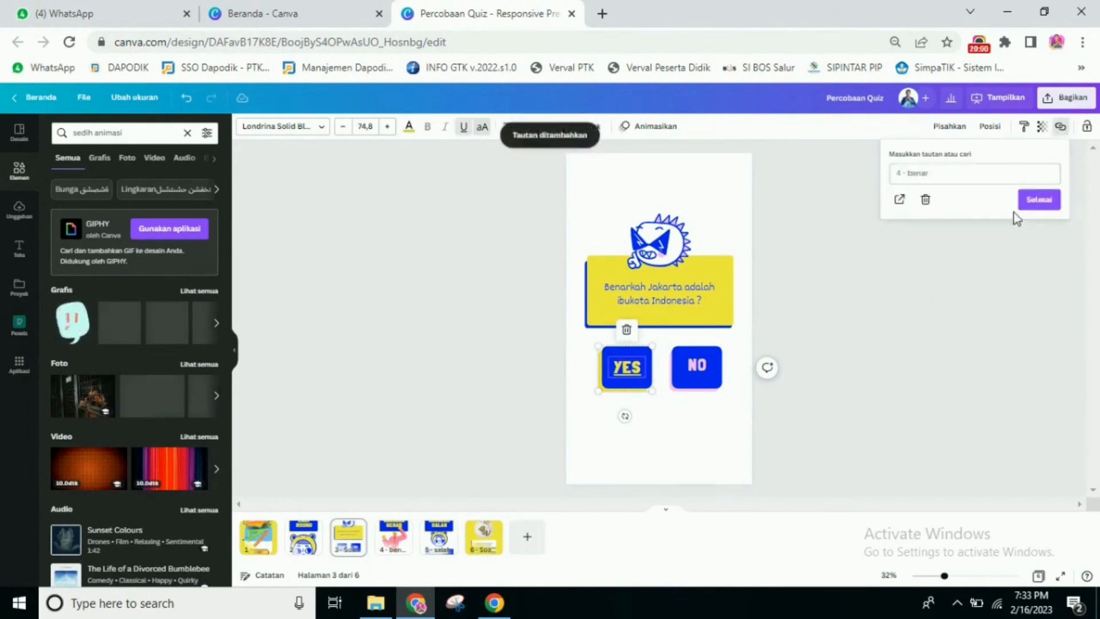
left_click(1040, 204)
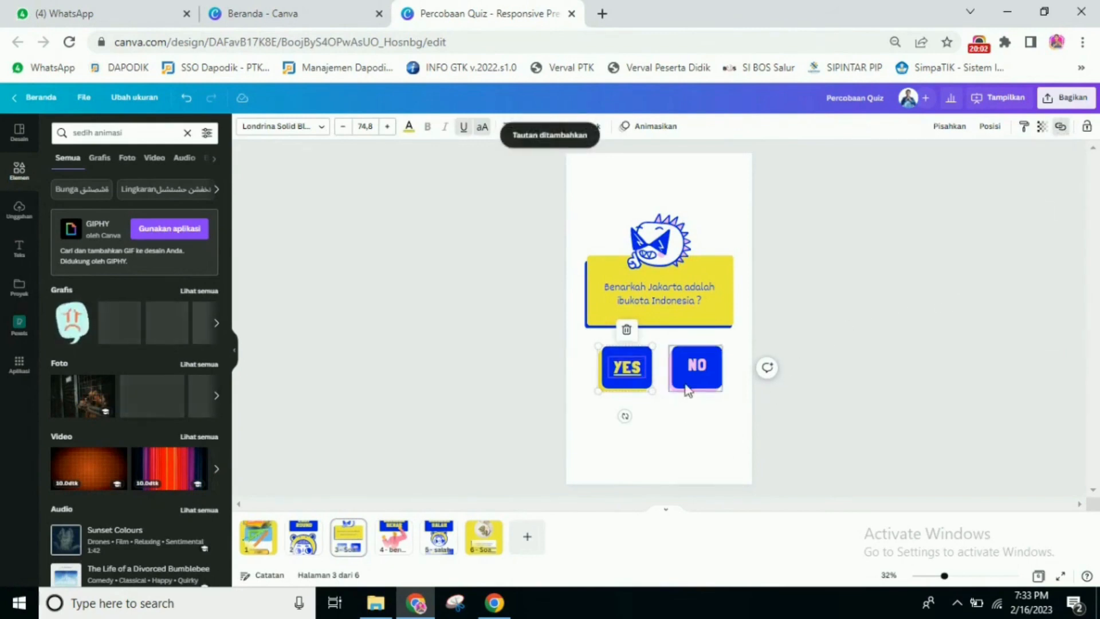
Link the NO button on the "Soal 1" page to page "5 - salah"
left_click(699, 371)
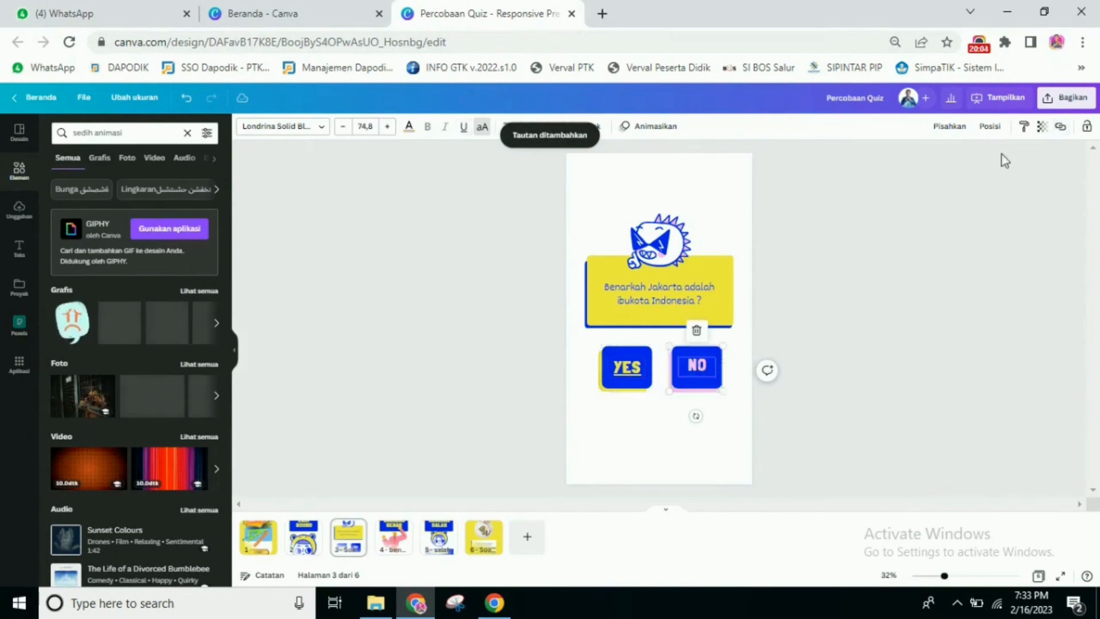
left_click(1061, 127)
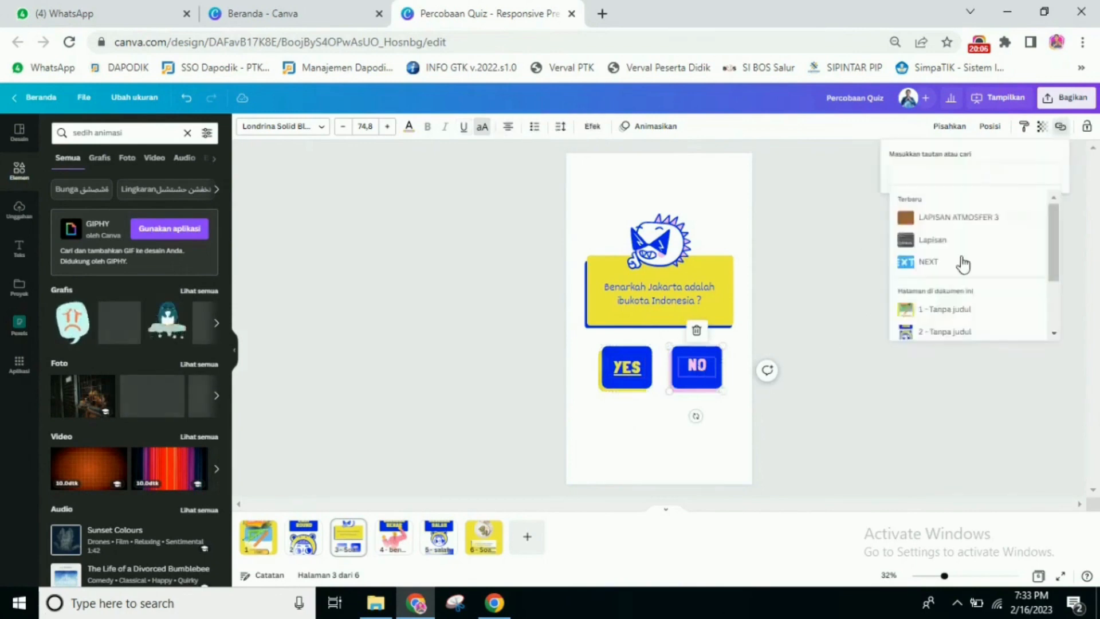
scroll(957, 270, "down", 5)
left_click(948, 308)
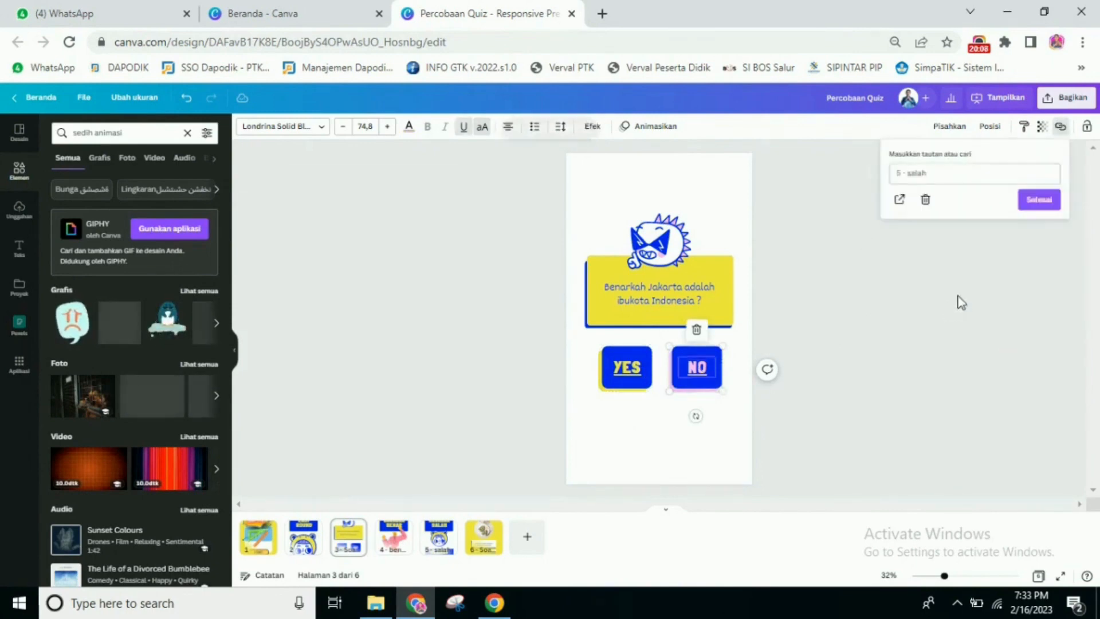
left_click(1041, 200)
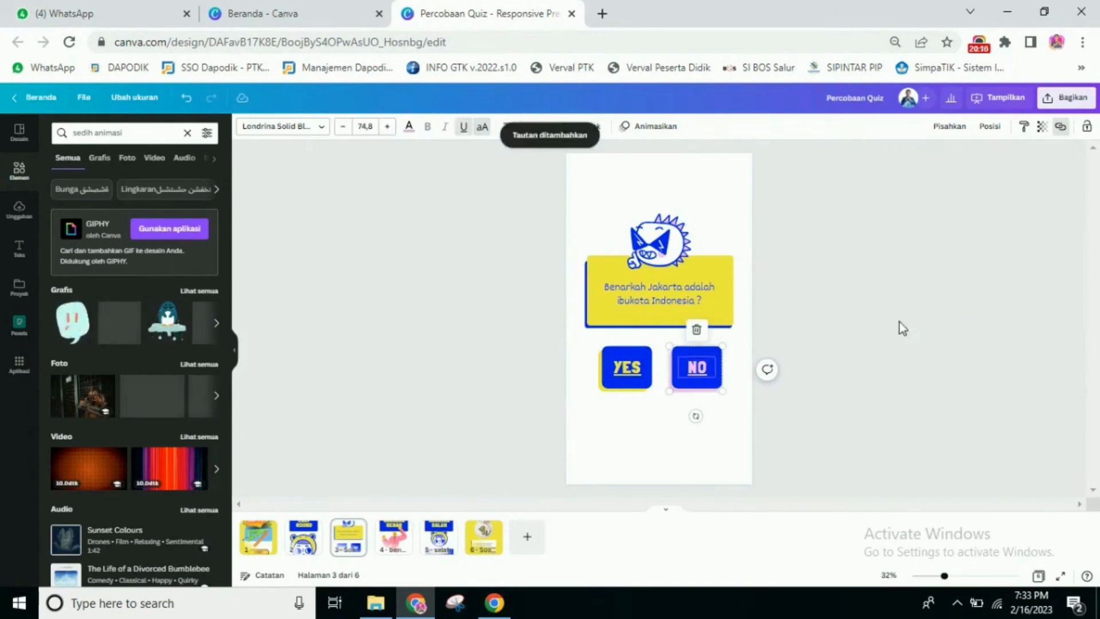
Remove the arrow button's existing link on the "benar" page and link it to page "6 - Soal 2" instead
left_click(393, 544)
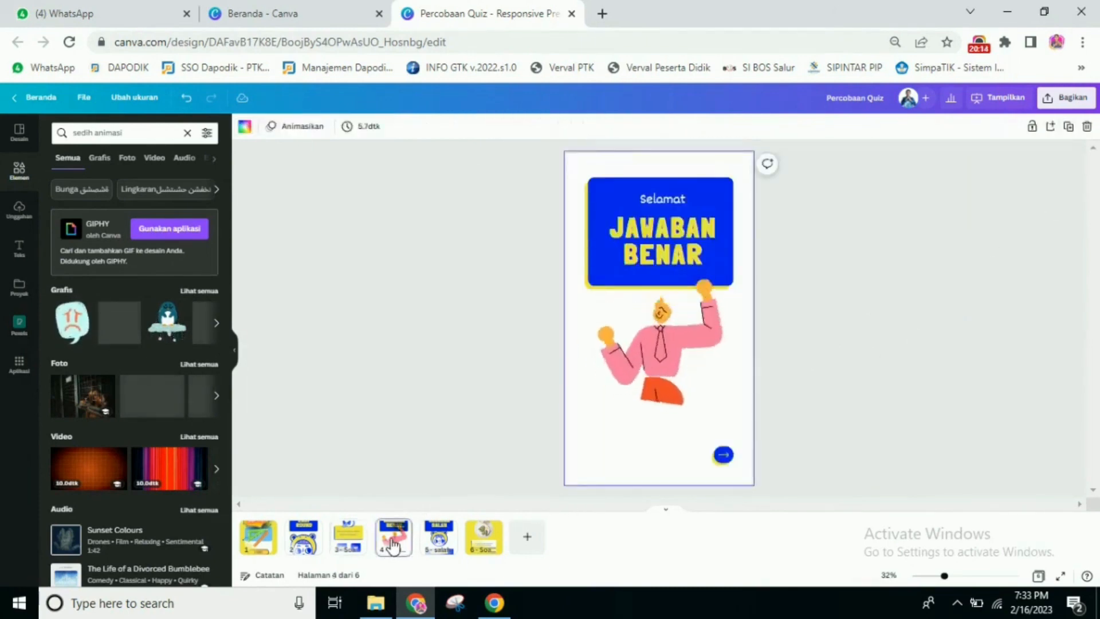
left_click(723, 458)
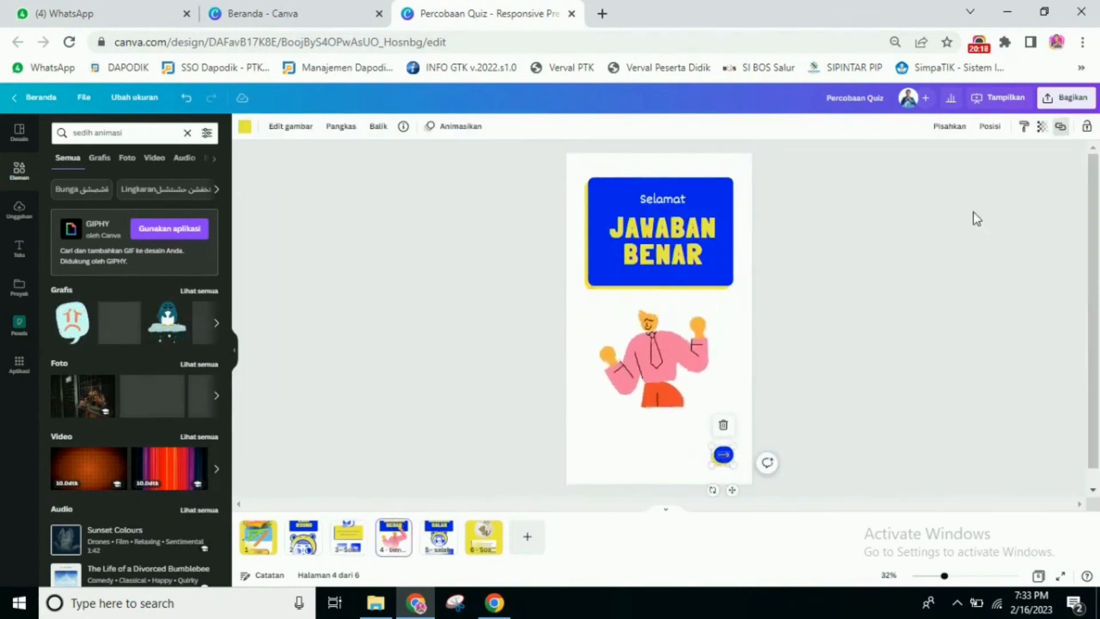
left_click(1060, 129)
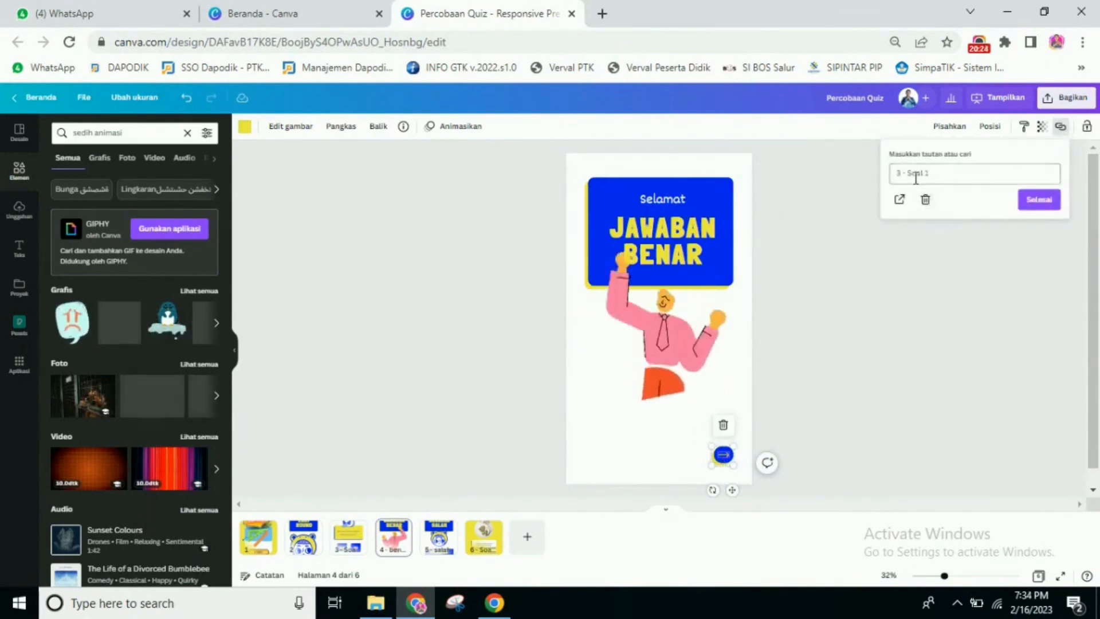
left_click(926, 200)
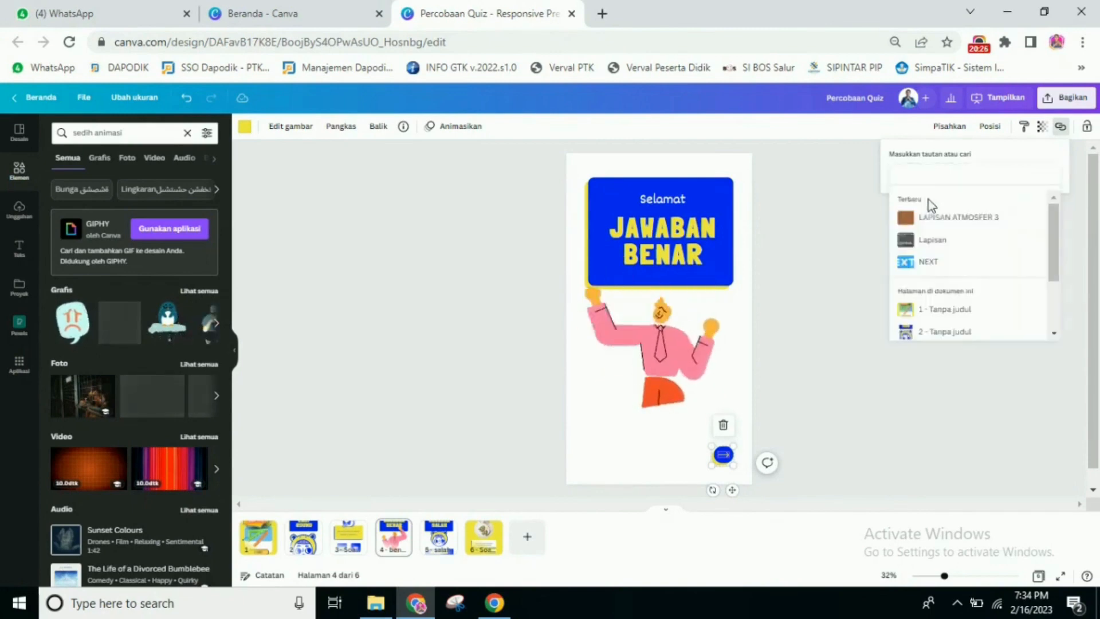
scroll(953, 337, "down", 2)
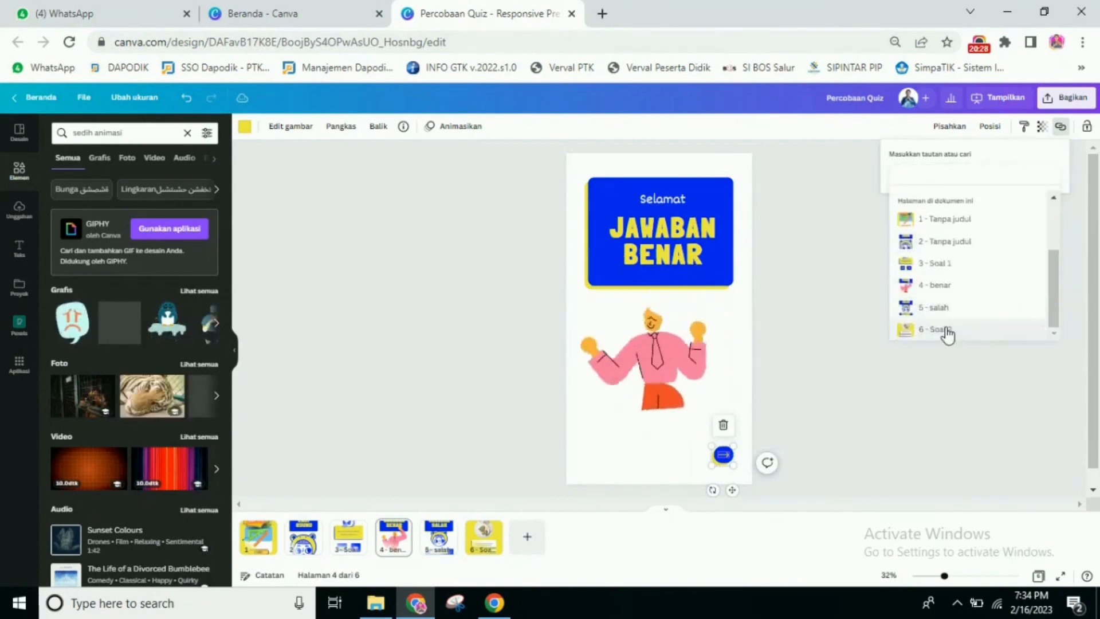
left_click(946, 331)
left_click(1033, 202)
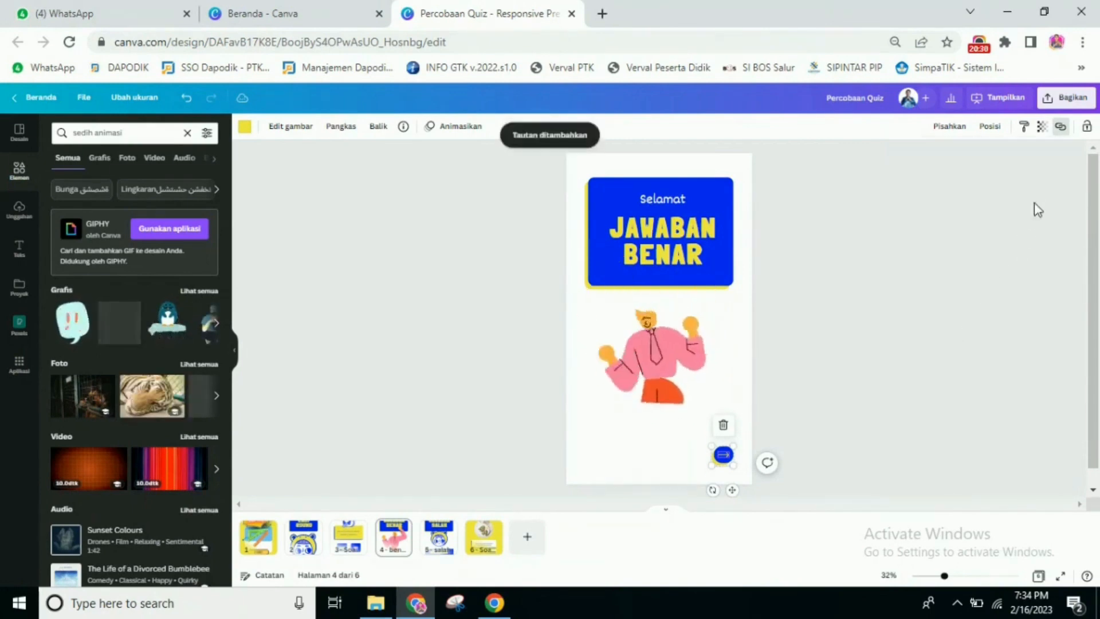
Link the "ULANGI" button on the "salah" page to page "3 - Soal 1"
left_click(444, 541)
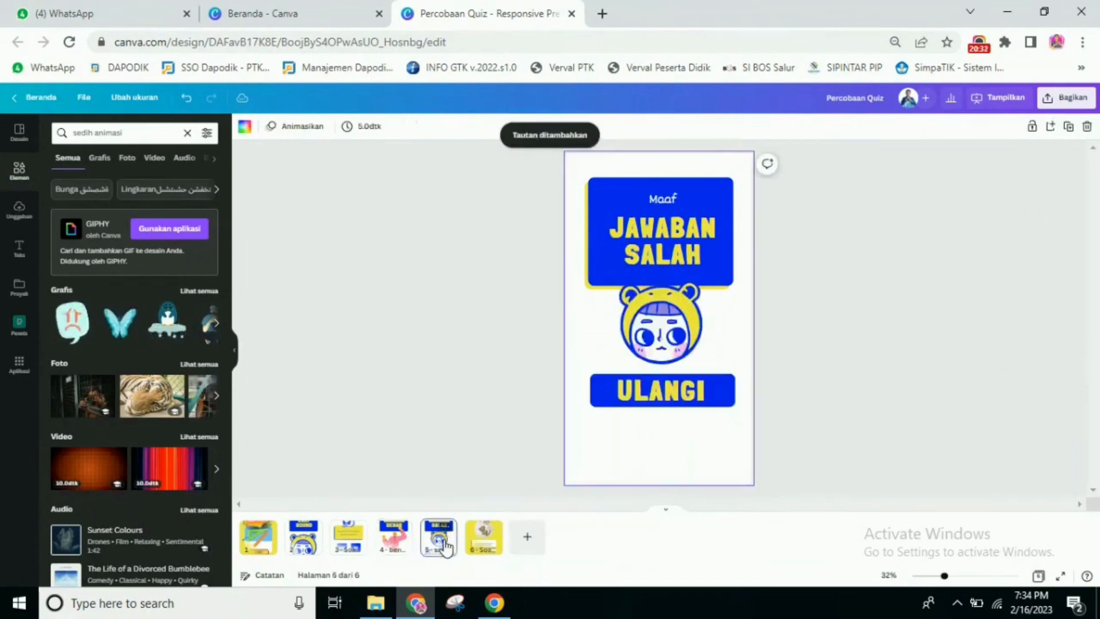
left_click(663, 394)
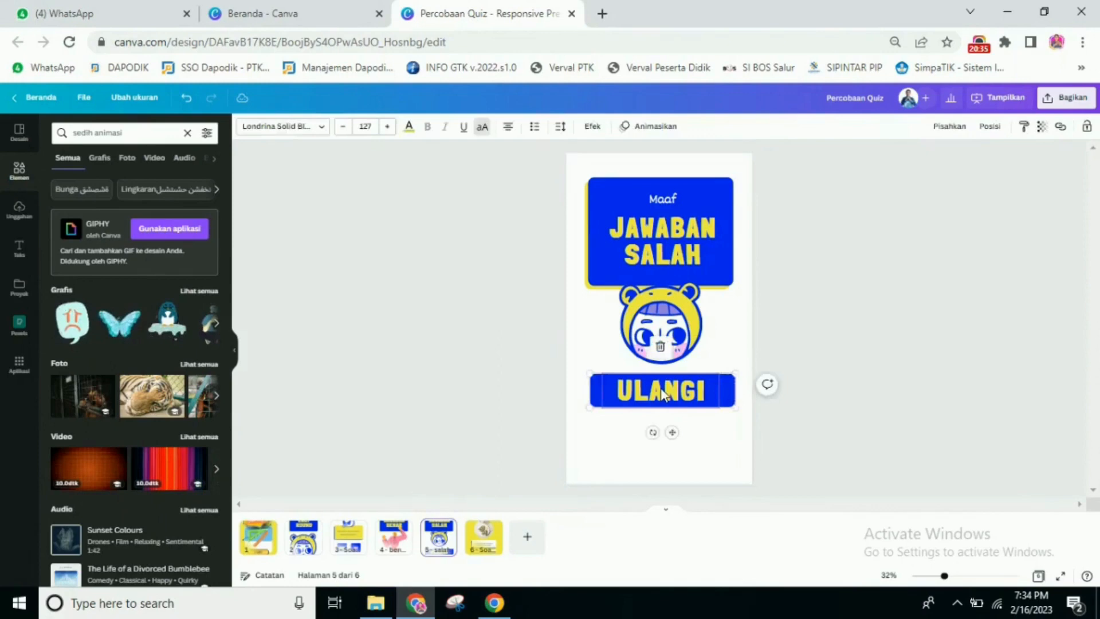
left_click(1061, 128)
scroll(966, 294, "down", 3)
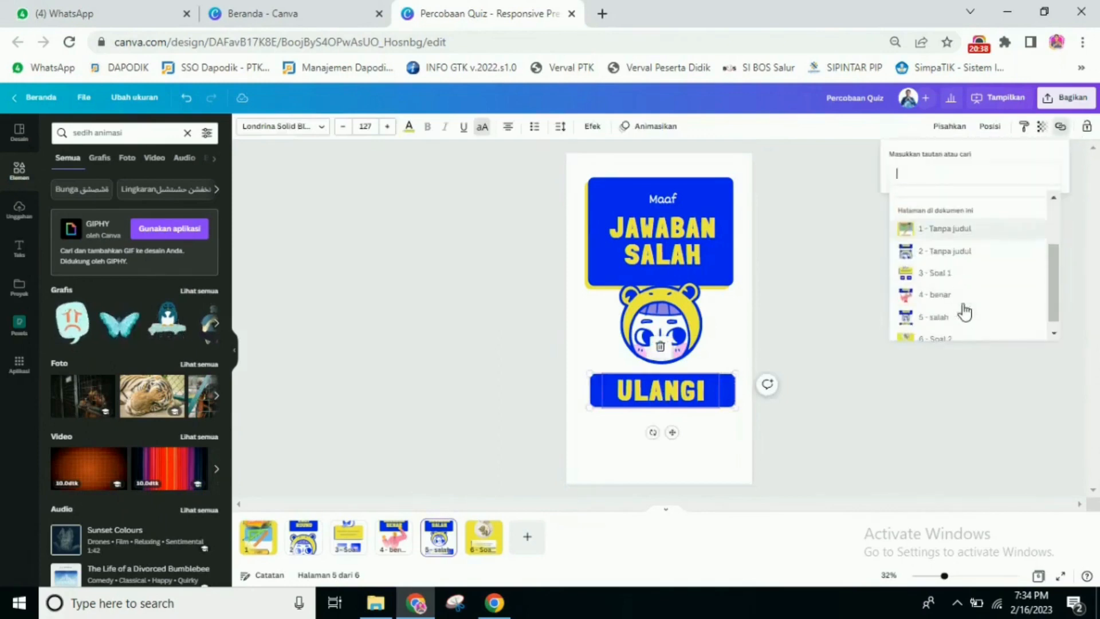
left_click(953, 277)
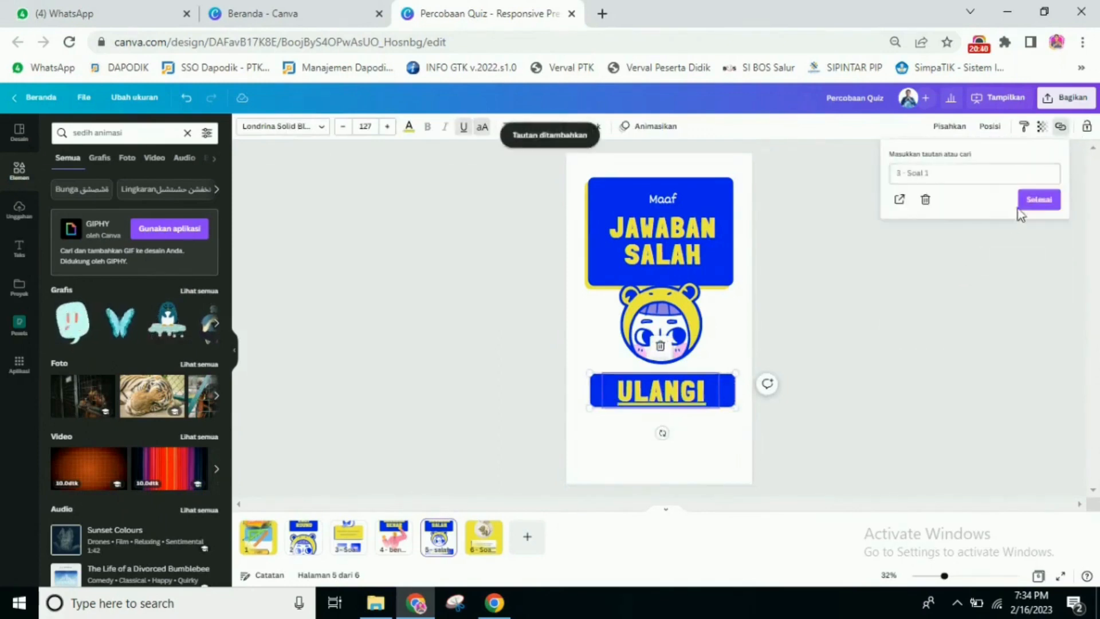
left_click(1039, 201)
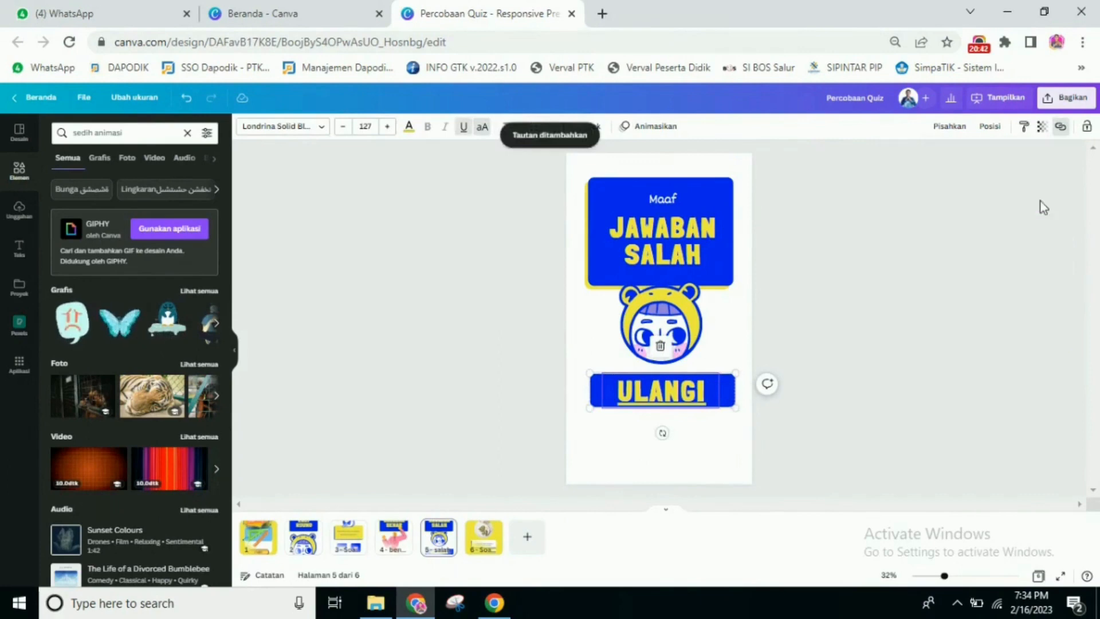
Return to the quiz cover page and start the full-screen presentation from there
left_click(486, 539)
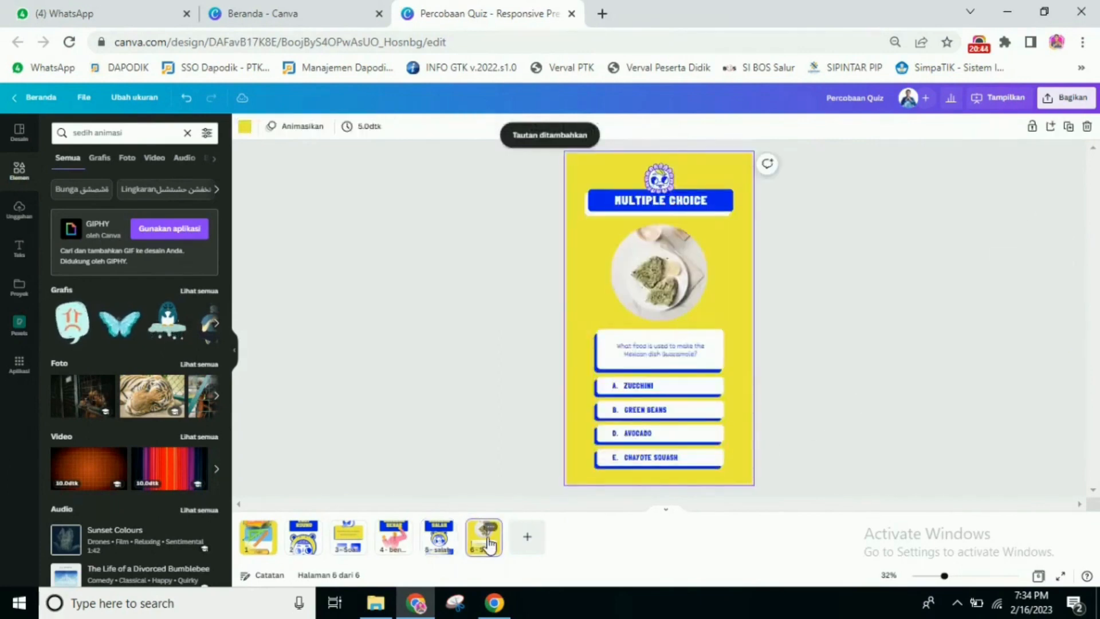
left_click(256, 543)
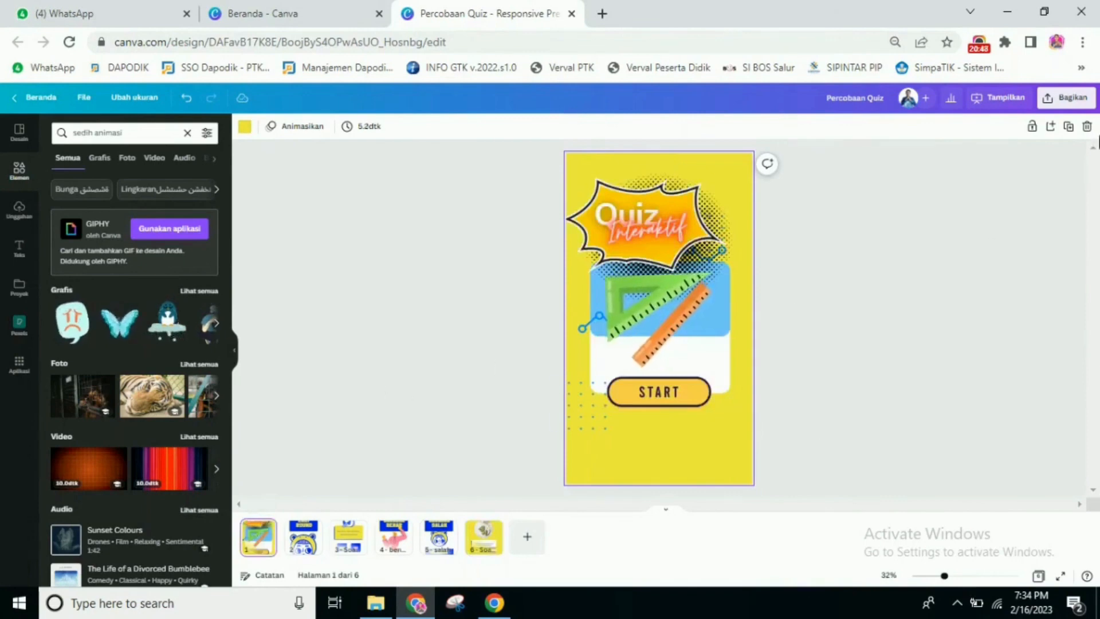
left_click(1010, 100)
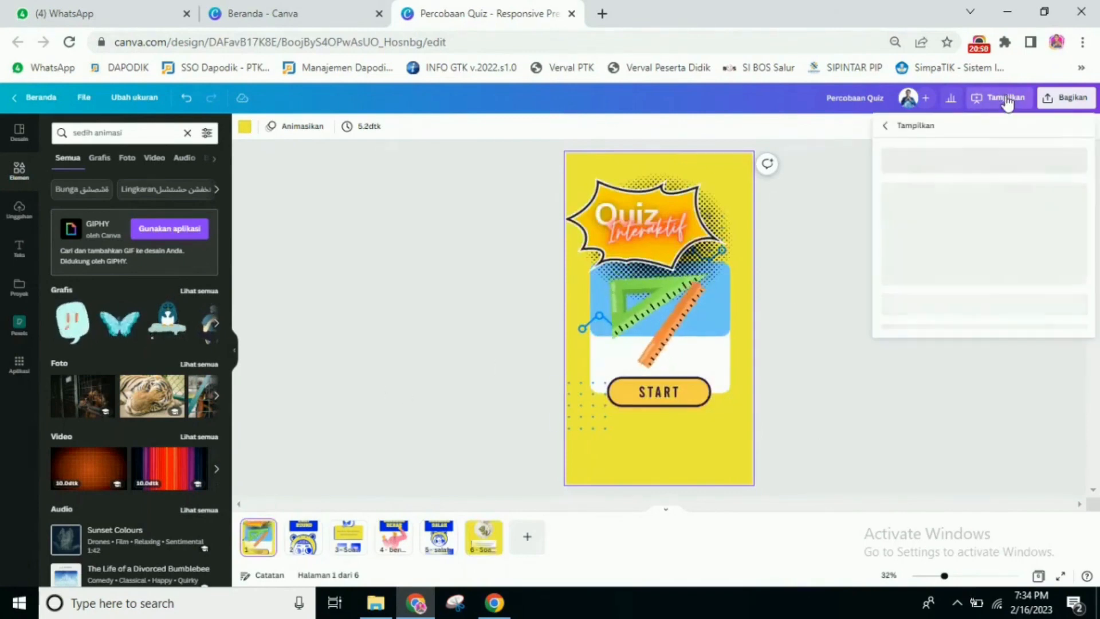
left_click(985, 381)
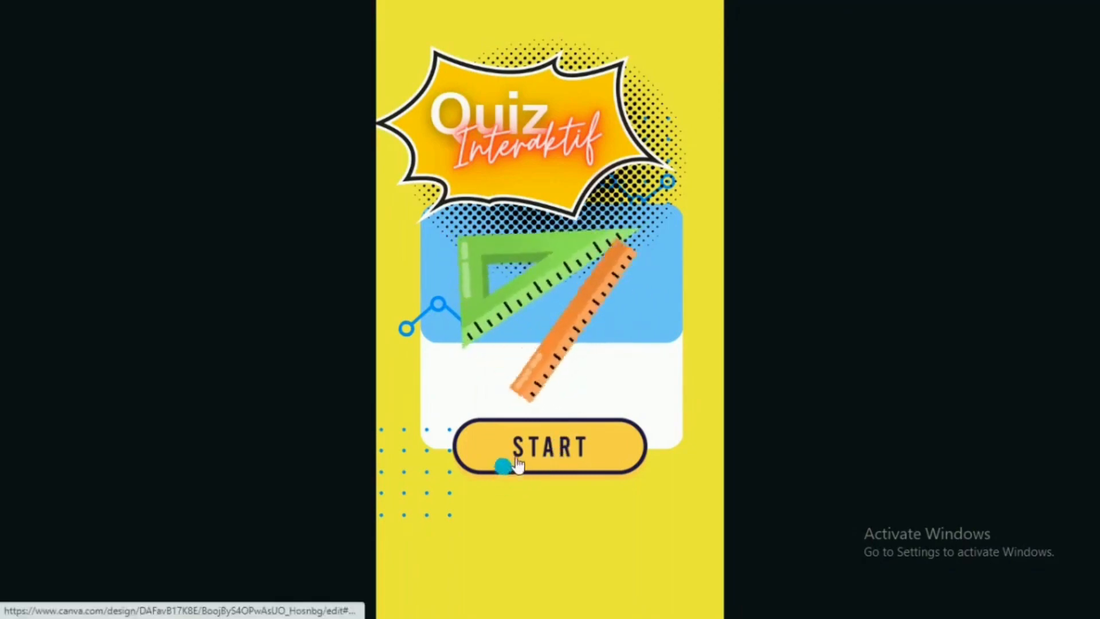
Test the quiz links by following START, the Easy Round arrow, the NO answer, ULANGI and the YES answer
left_click(557, 449)
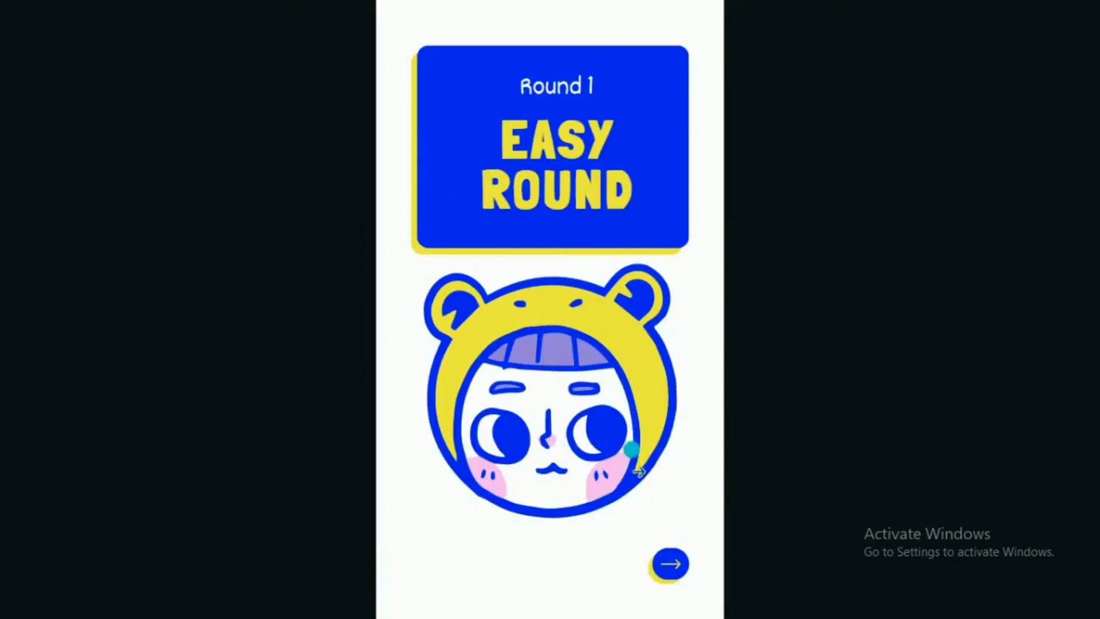
left_click(670, 564)
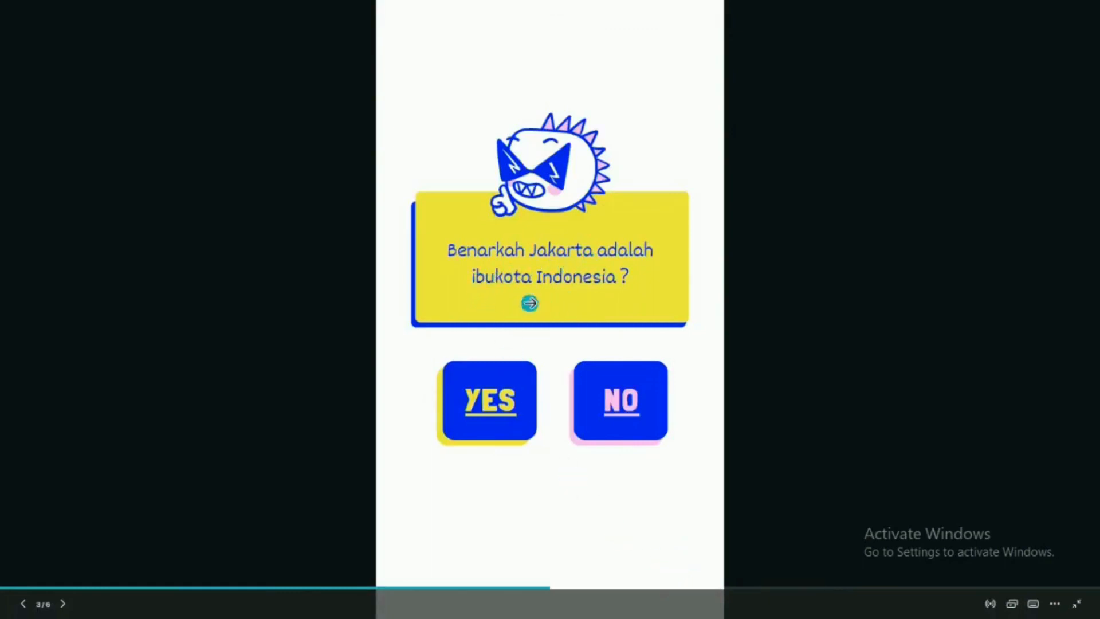
left_click(611, 408)
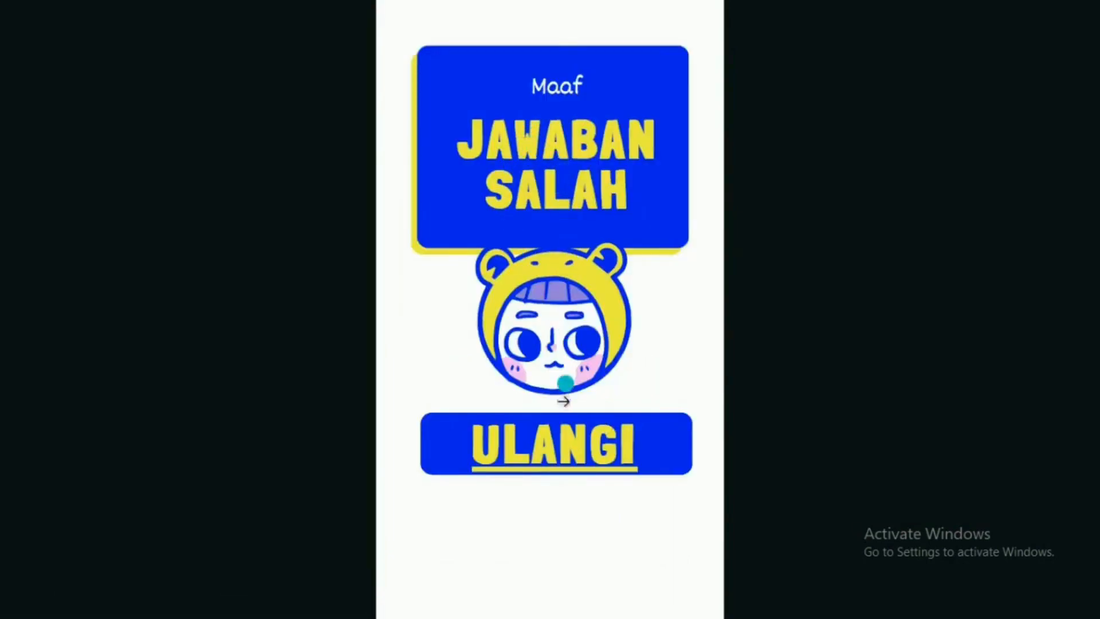
left_click(557, 453)
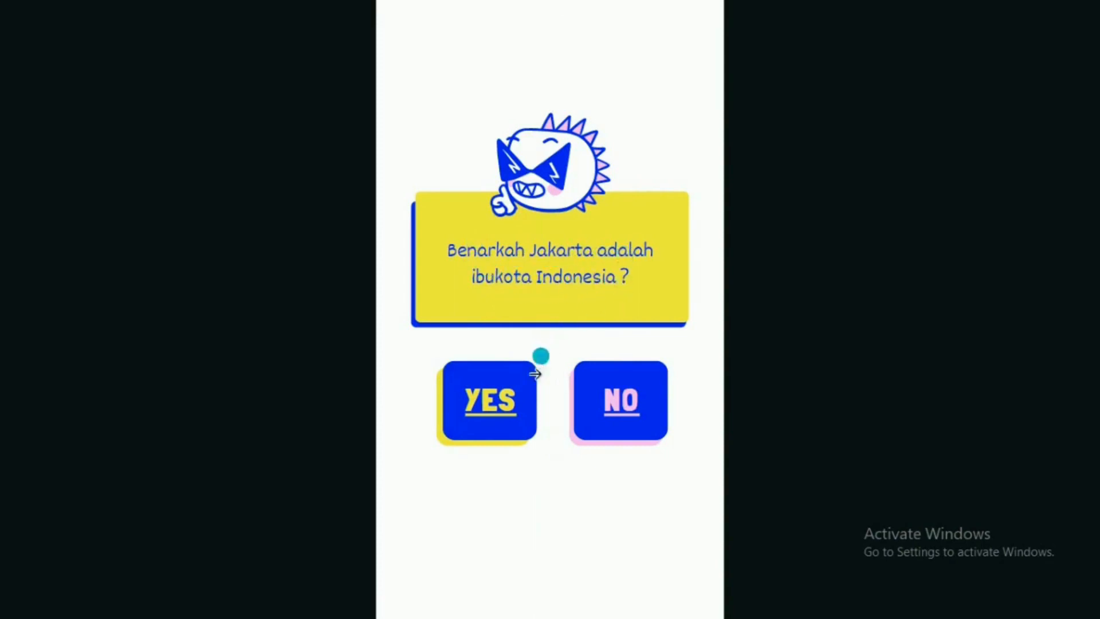
left_click(493, 412)
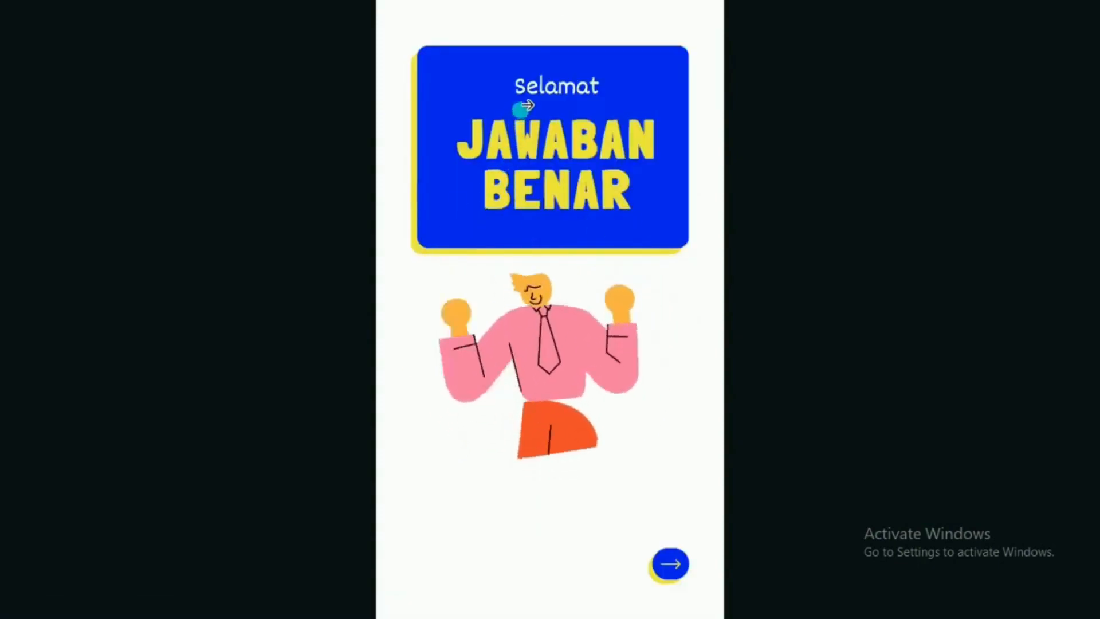